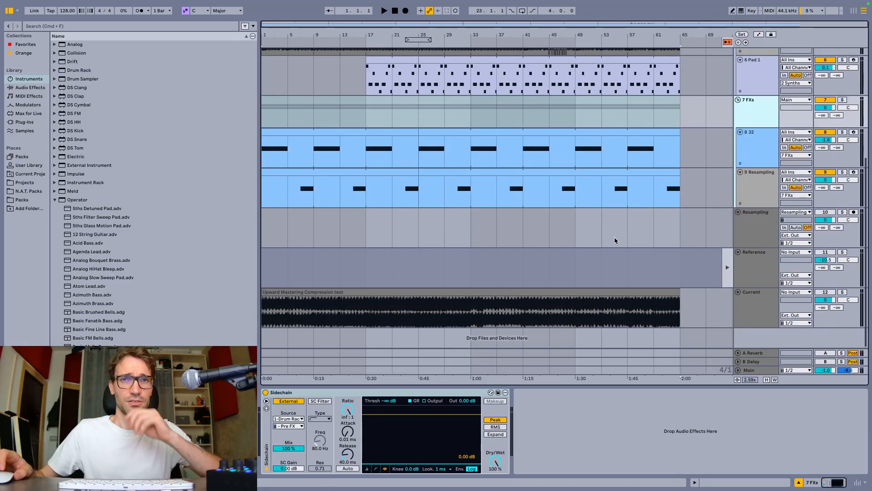
Step: Display the Main track's device chain and play the arrangement from bar 1
click(752, 371)
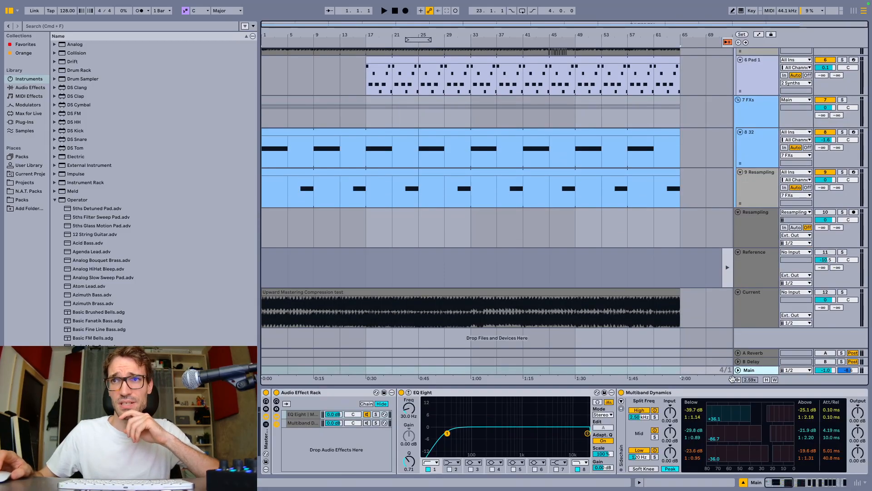
scroll(704, 453, right, 5)
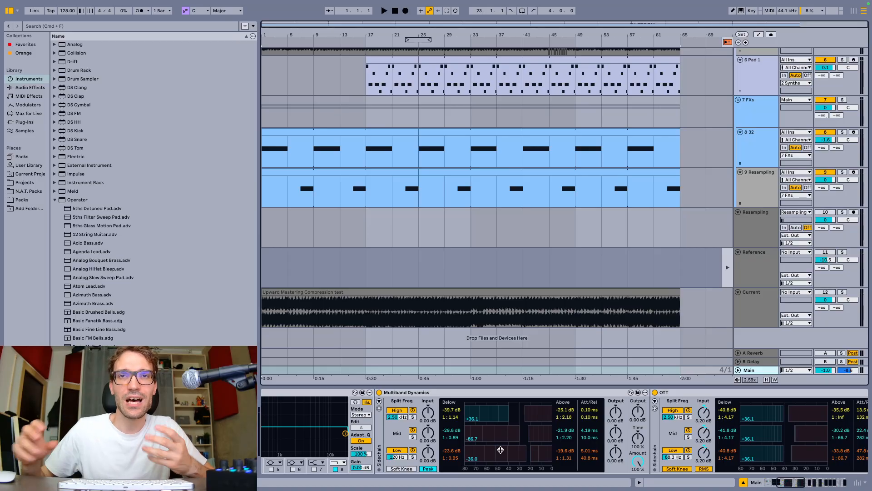
click(487, 291)
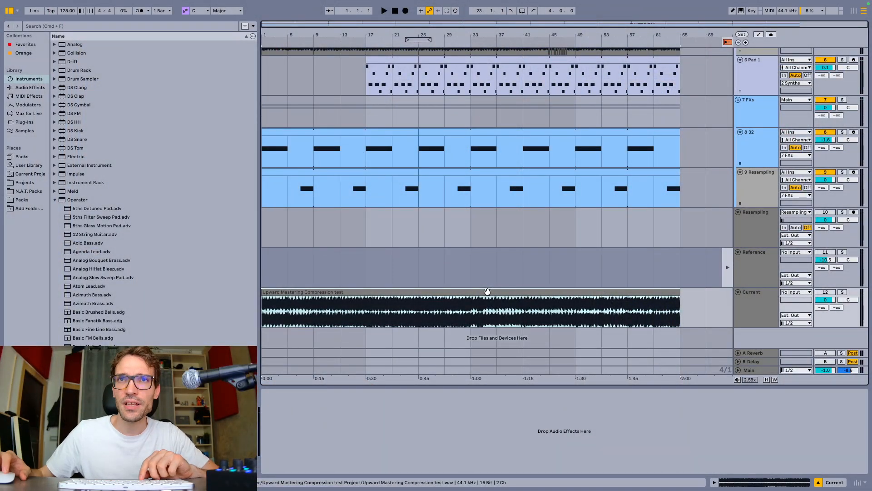
click(765, 372)
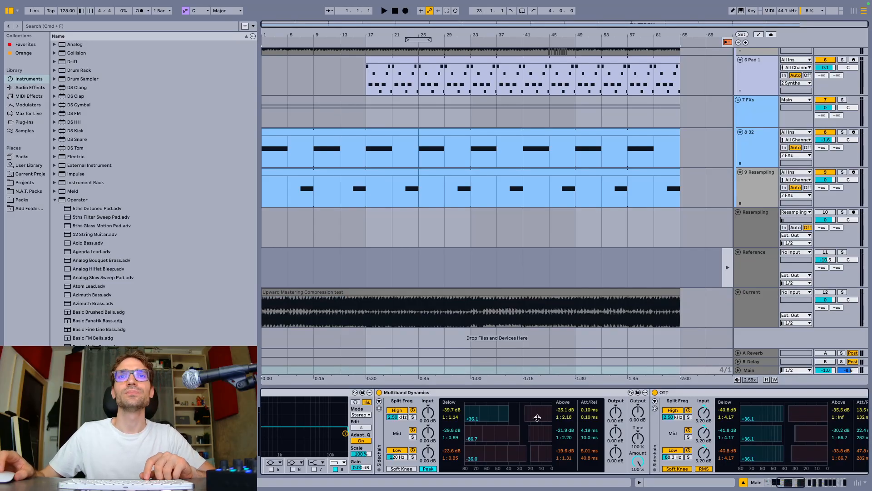
key(space)
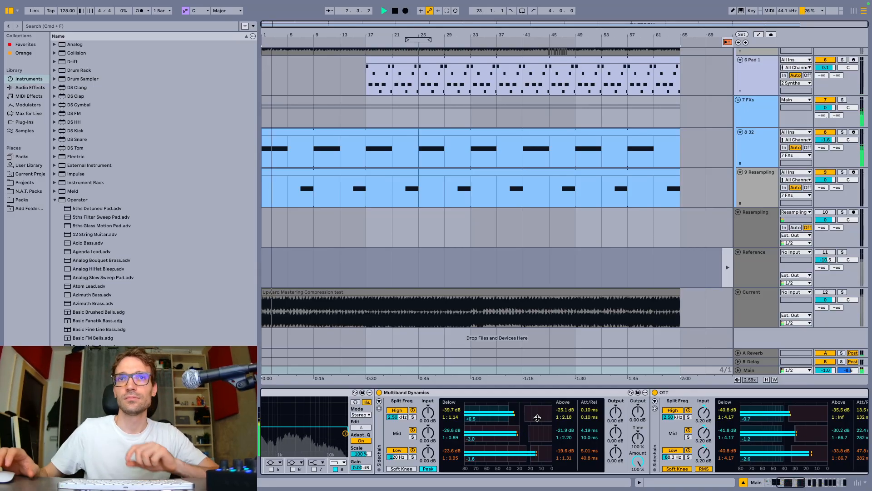
Step: View the devices of the Multiband Dynamics chain and the EQ Eight chain in the Main track's Audio Effect Rack
scroll(537, 418, left, 5)
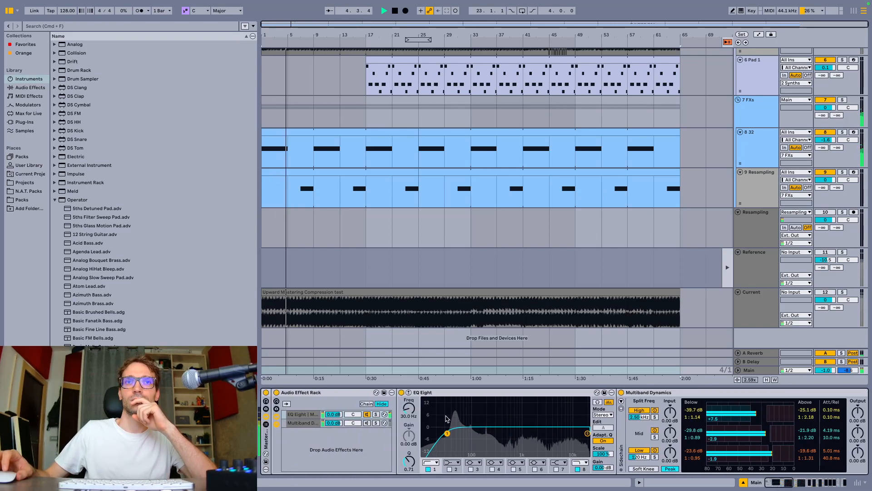
click(308, 423)
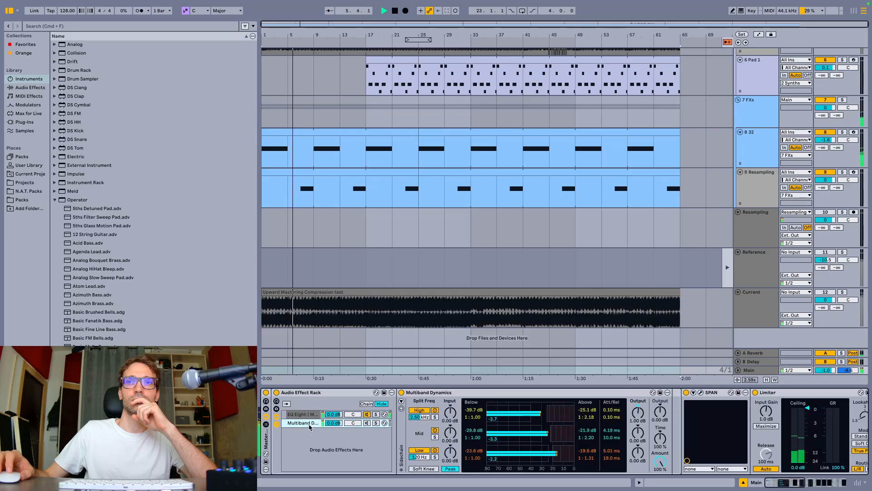
click(311, 415)
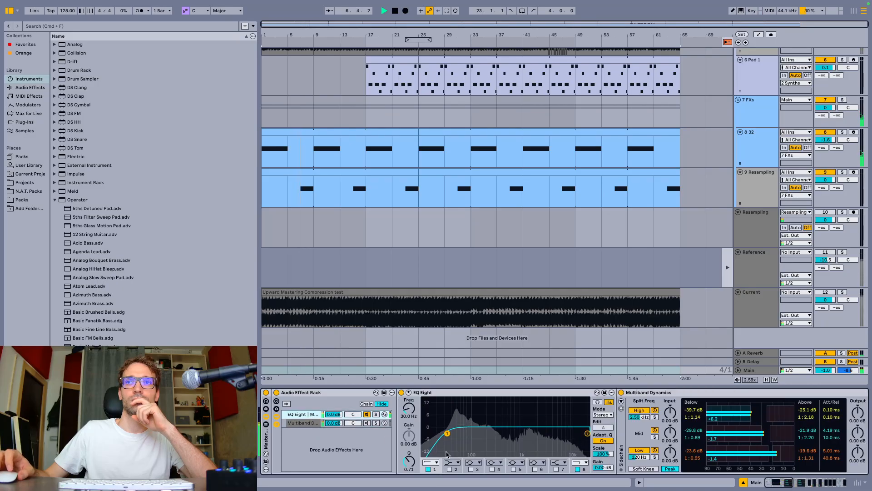
Step: Examine the Multiband Dynamics, OTT and Limiter devices along the Main track's chain during playback
scroll(448, 453, right, 5)
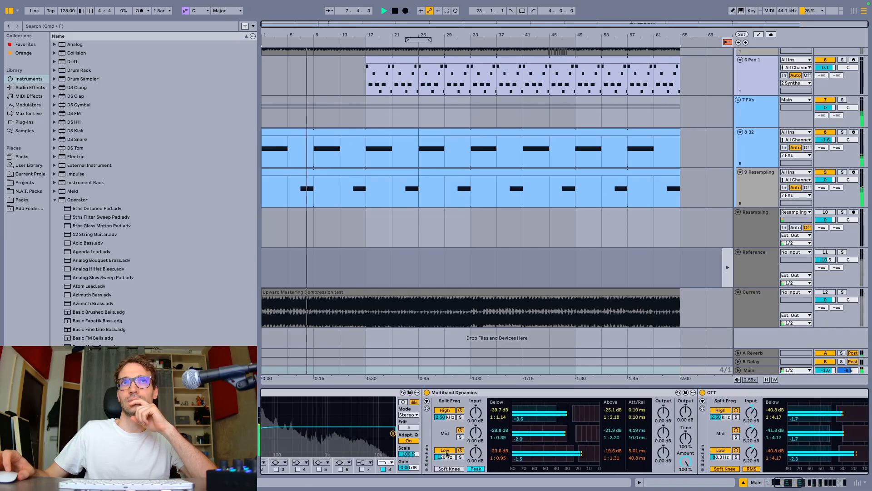
scroll(447, 453, right, 3)
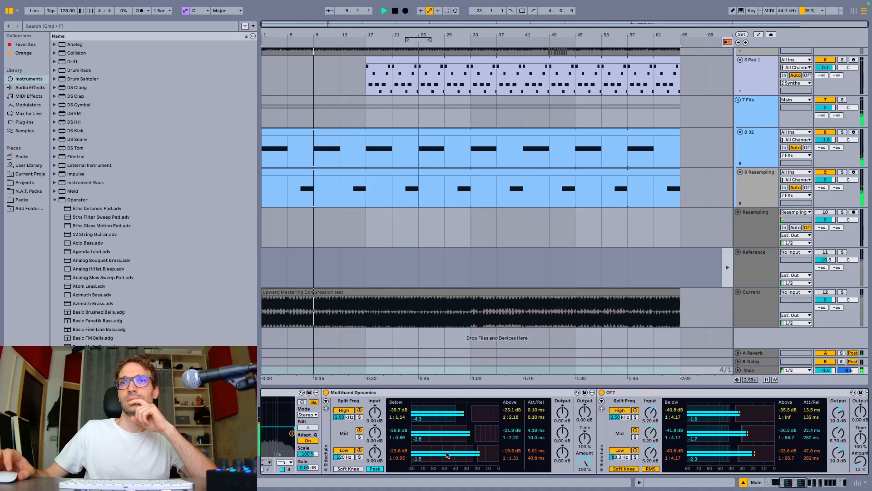
scroll(447, 453, right, 4)
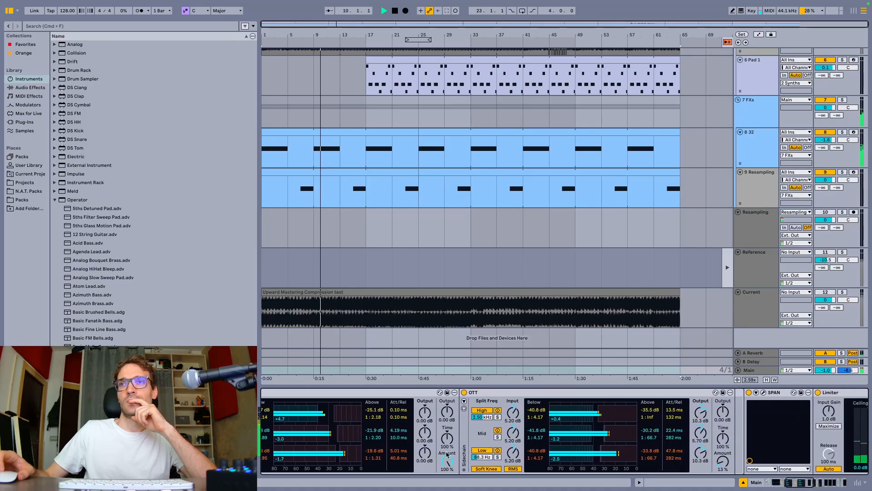
scroll(446, 453, right, 4)
scroll(447, 453, right, 1)
scroll(446, 452, right, 4)
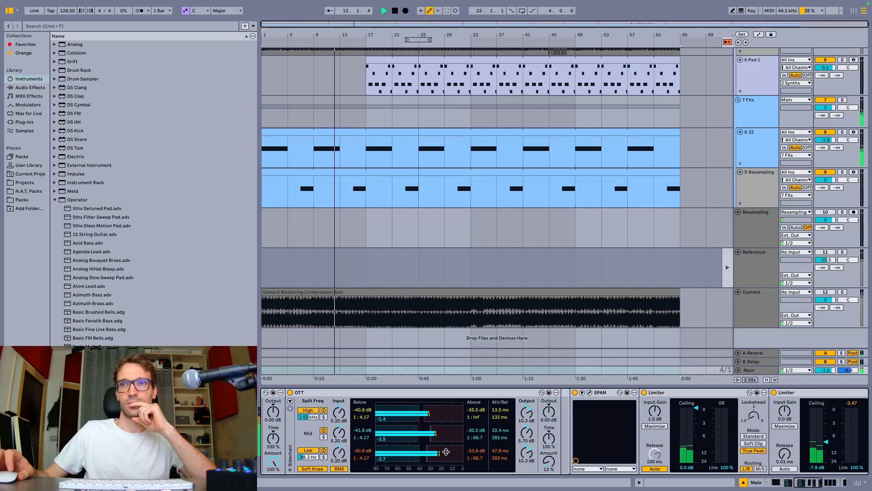
scroll(446, 454, right, 3)
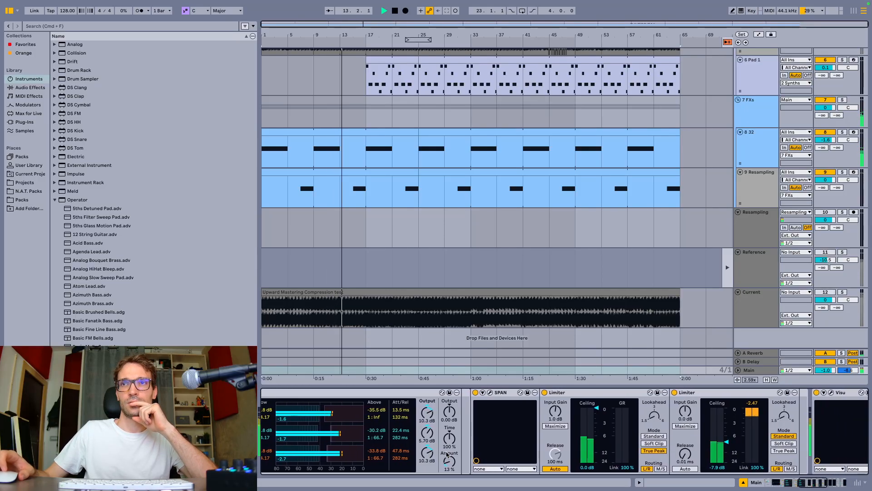
scroll(447, 453, right, 3)
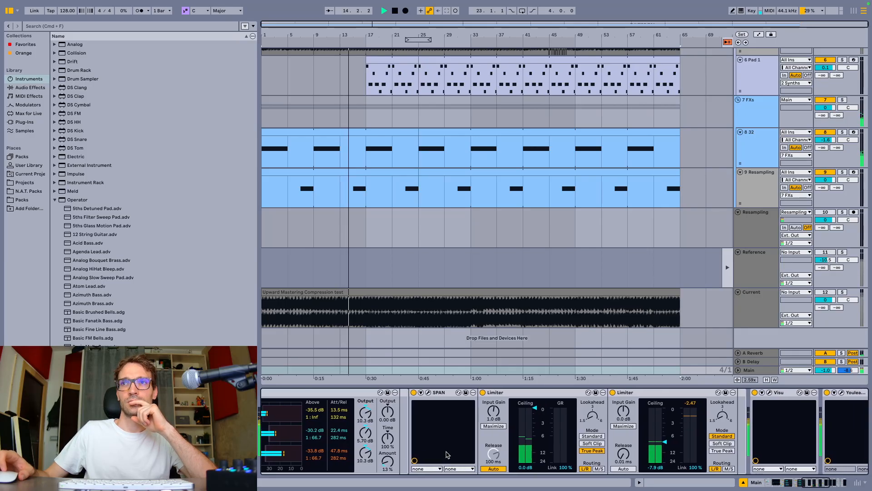
scroll(447, 453, right, 1)
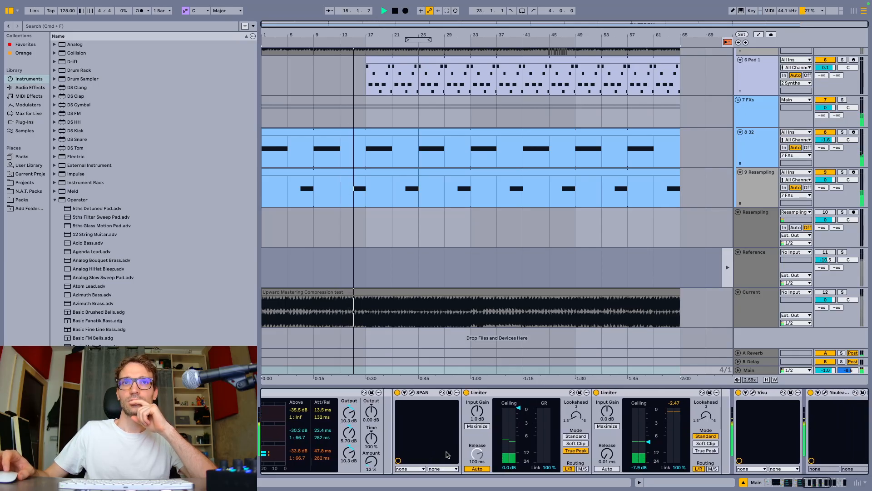
Step: Open the SPAN analyser placed before the limiters and set EQ Eight's high-cut band 8 to 18.2 kHz
click(412, 393)
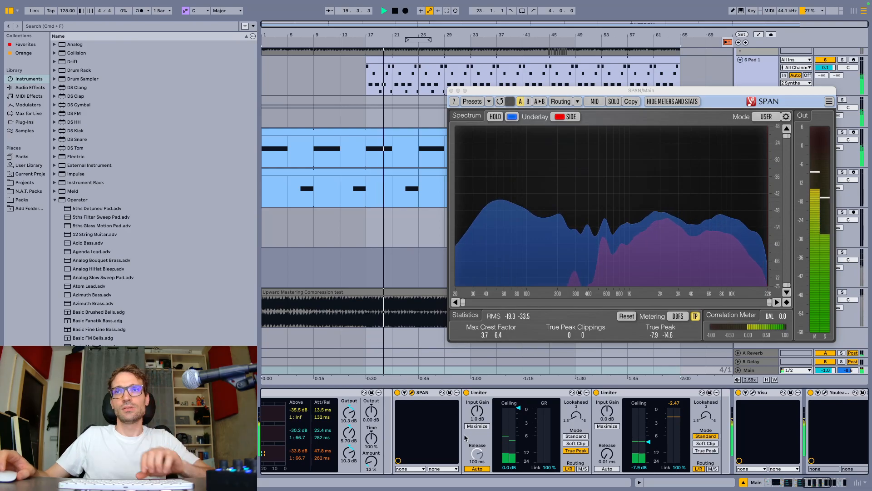
scroll(434, 418, left, 15)
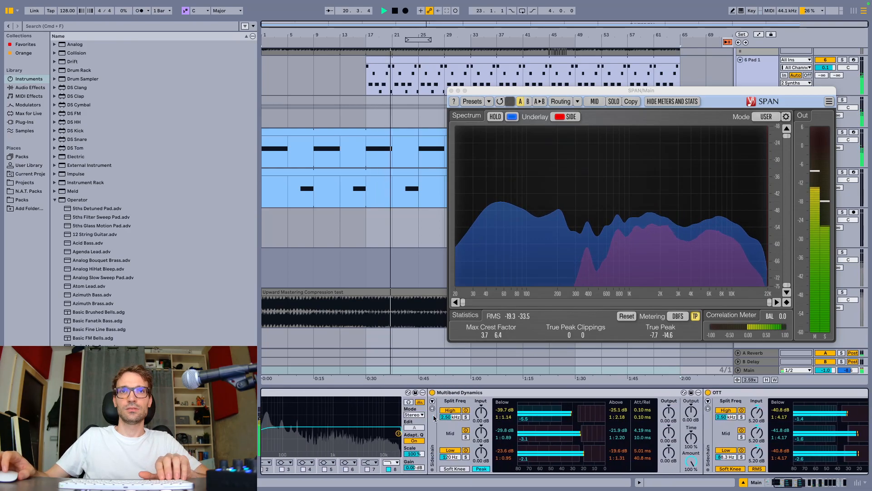
drag(539, 432, 537, 433)
drag(362, 411, 362, 406)
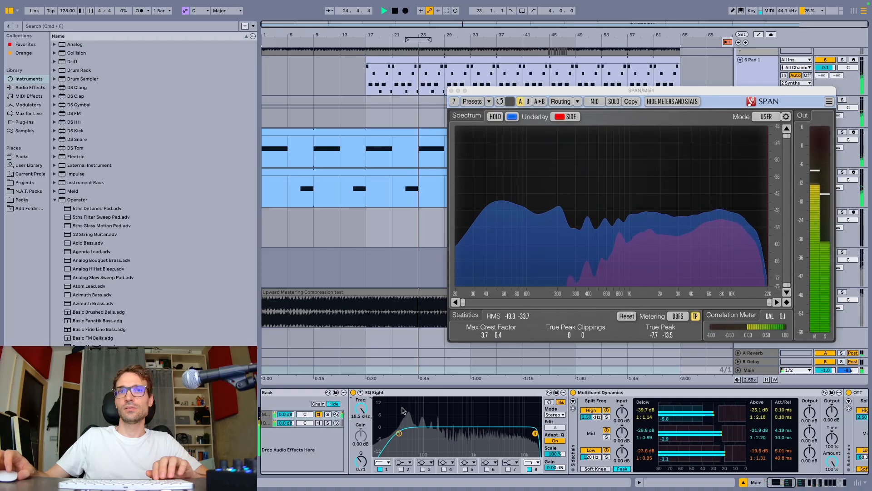
Step: Close the SPAN analyser window and open the Visu spectrogram near the end of the Main chain
scroll(402, 410, right, 10)
scroll(402, 410, right, 15)
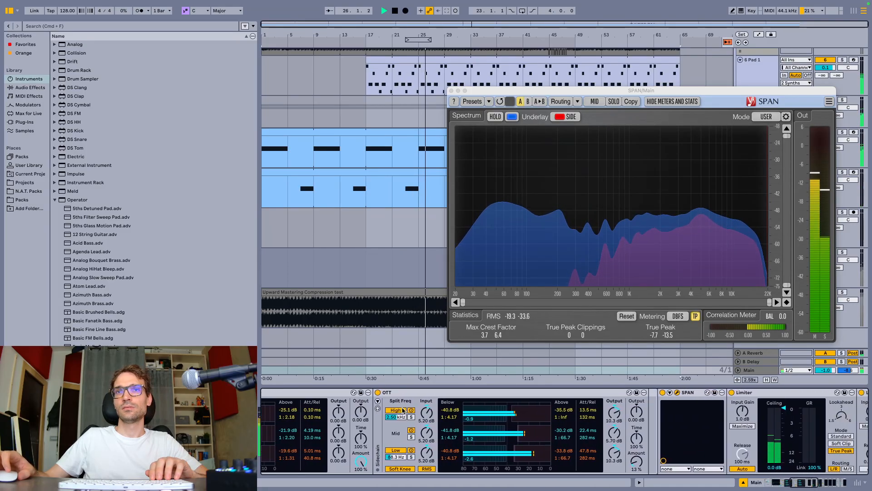
scroll(402, 408, right, 20)
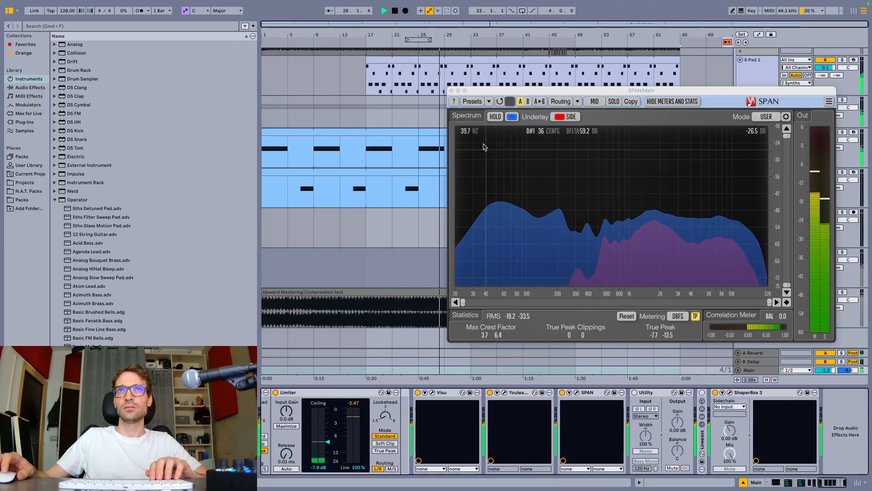
click(452, 91)
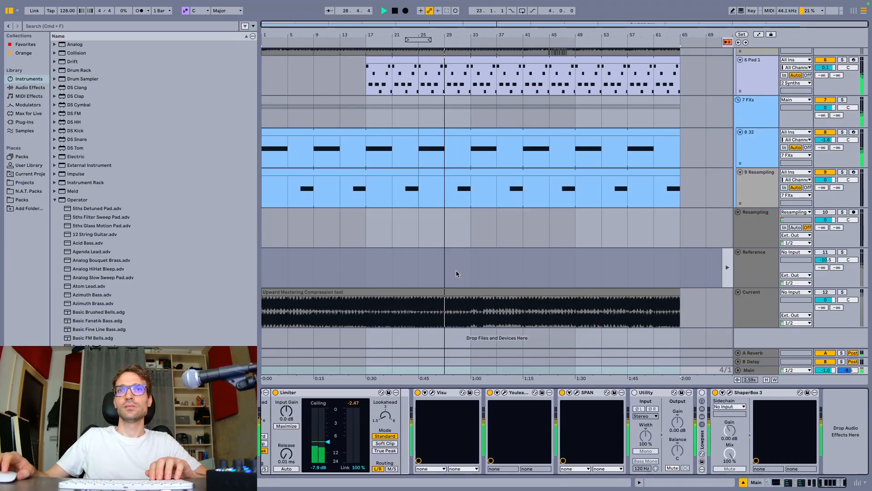
click(432, 392)
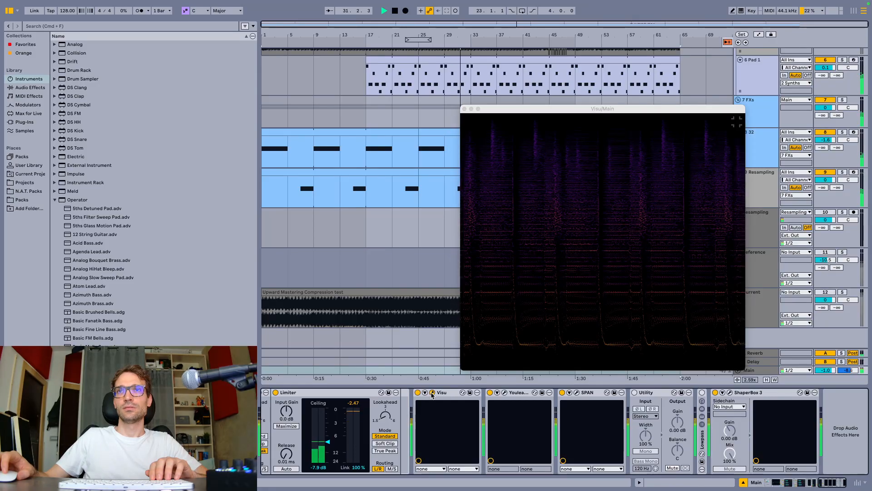
Step: Open Youlean Loudness Meter 2 and restart its loudness measurement, with its window placed beside the spectrogram
click(504, 393)
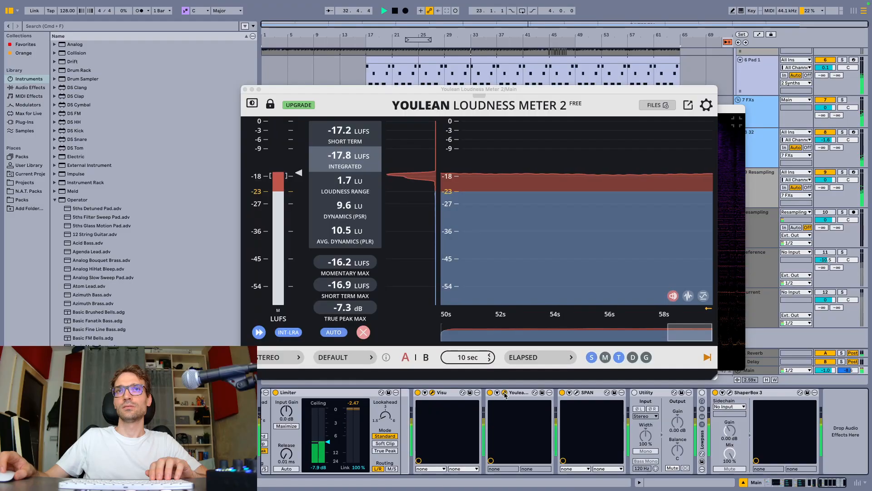
click(364, 333)
drag(404, 89, 241, 48)
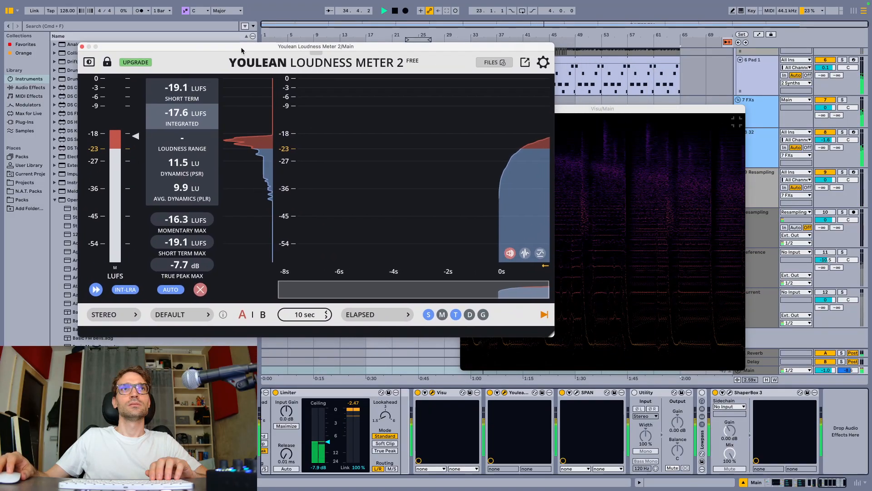
Step: Turn off the Youlean device and close both its window and the Visu window
click(504, 392)
click(490, 392)
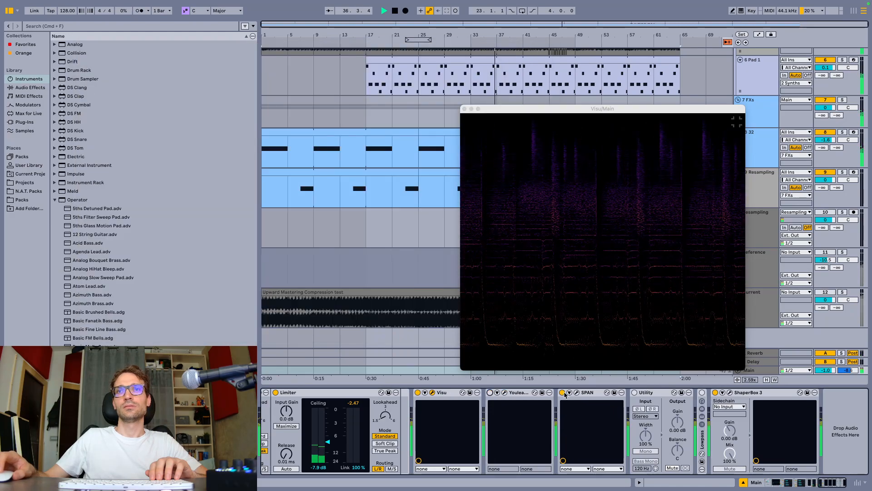
click(433, 393)
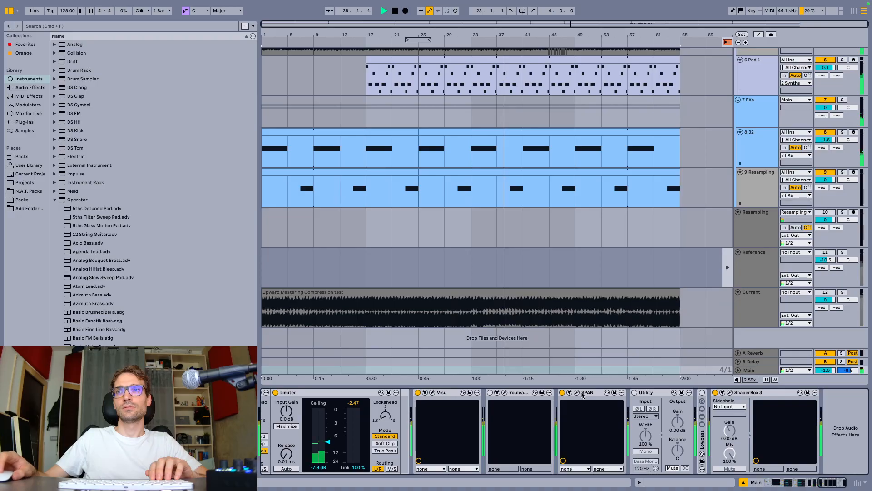
Step: View the Main output waveform in ShaperBox 3's scope and close the plug-in window
click(730, 393)
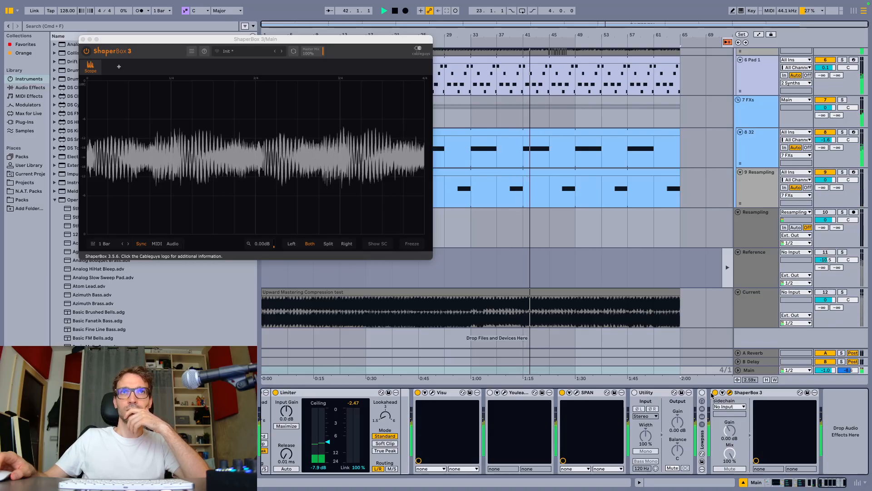
click(730, 393)
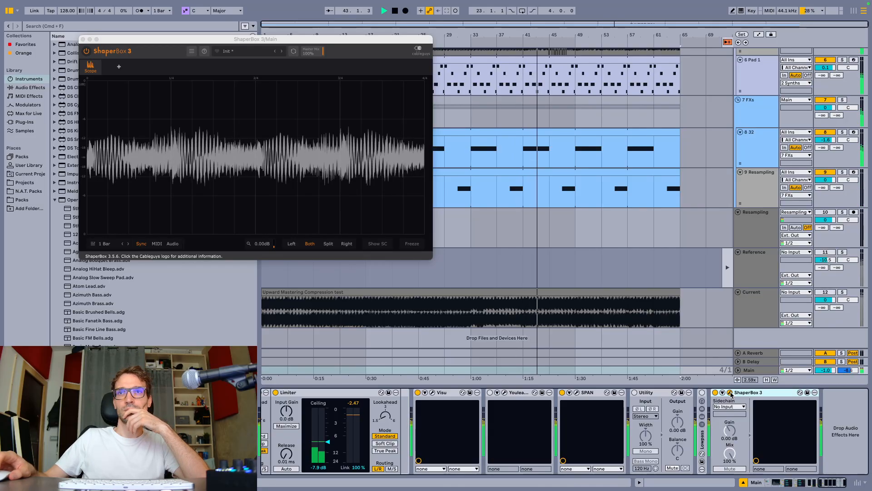
click(730, 392)
Step: Zoom the arrangement in around bars 47 to 55 and show the sample settings of track 8's Sampler
scroll(618, 345, up, 6)
scroll(618, 346, up, 1)
drag(572, 35, 571, 120)
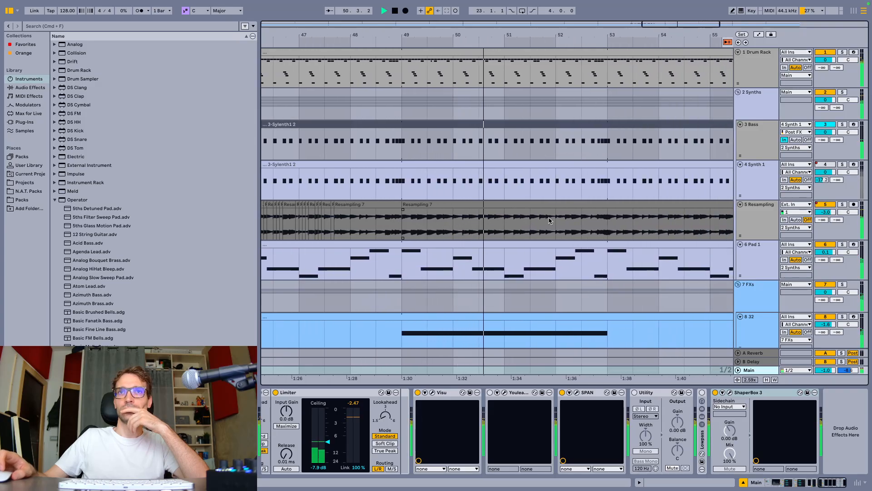
scroll(613, 241, down, 2)
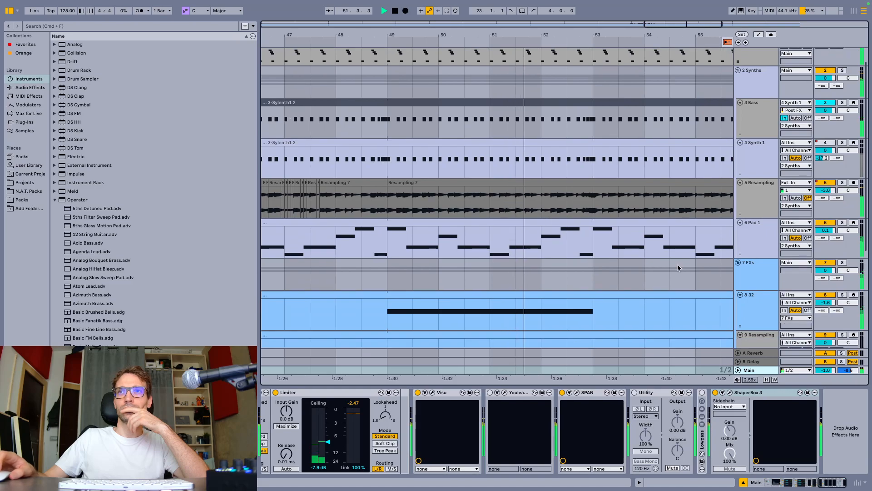
click(756, 315)
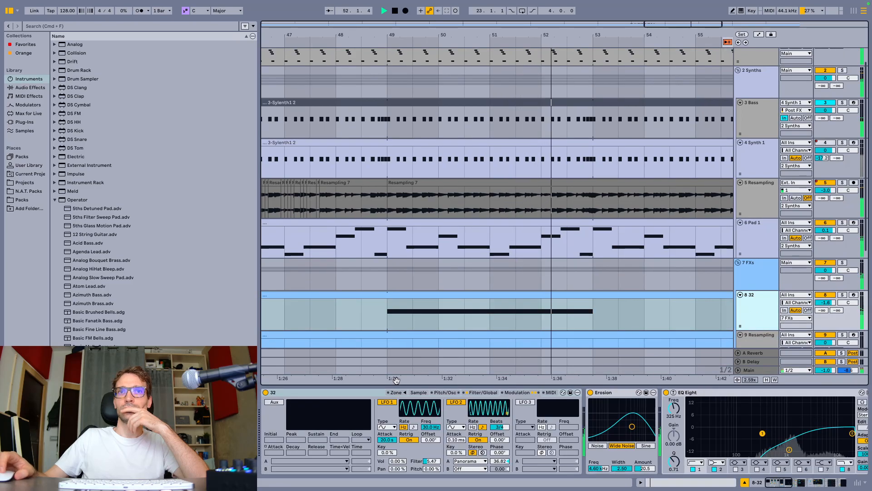
click(423, 393)
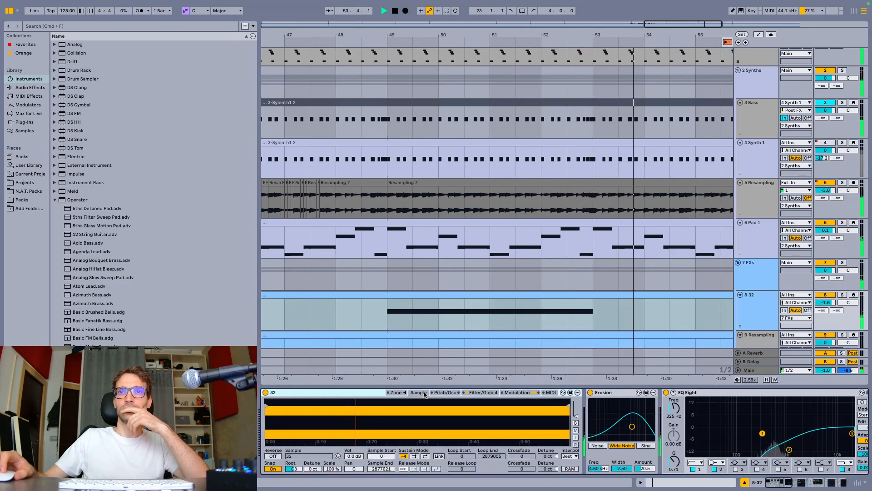
Step: Show the sample waveform and playback settings in the Sampler on track 9, Resampling
scroll(519, 298, down, 4)
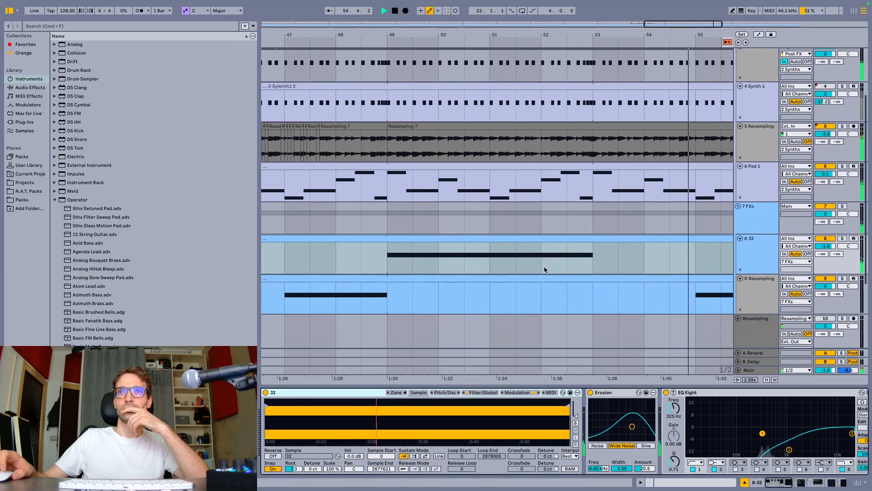
click(754, 294)
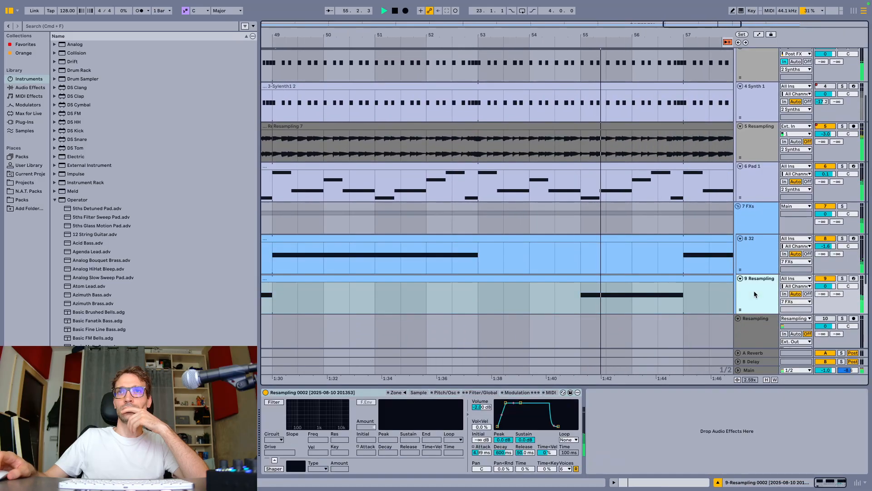
click(421, 394)
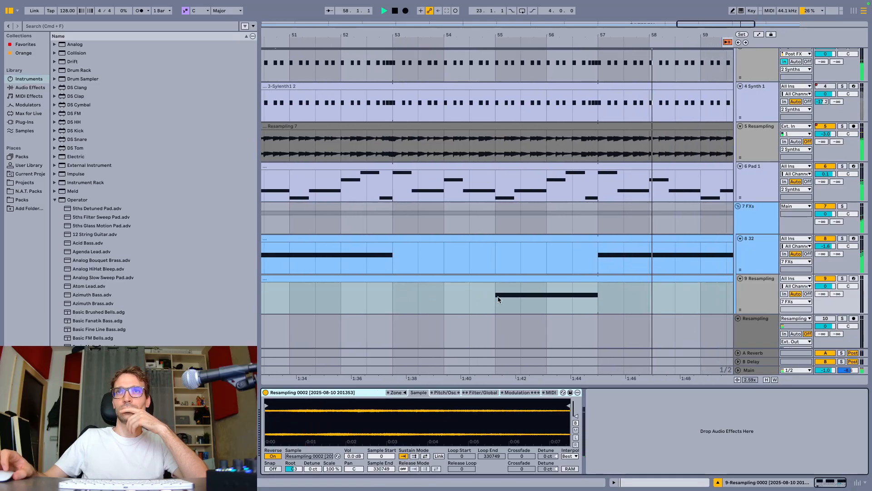
Step: Turn on playback follow, examine the Sylenth1 oscillator and envelope settings on track 4, Synth 1, and close the plug-in window
scroll(498, 297, right, 3)
key(alt+shift+f)
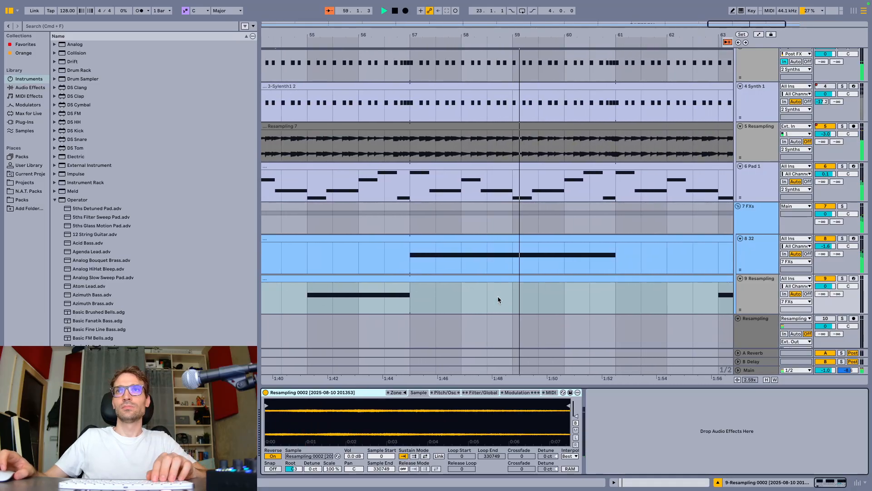
click(761, 104)
click(404, 392)
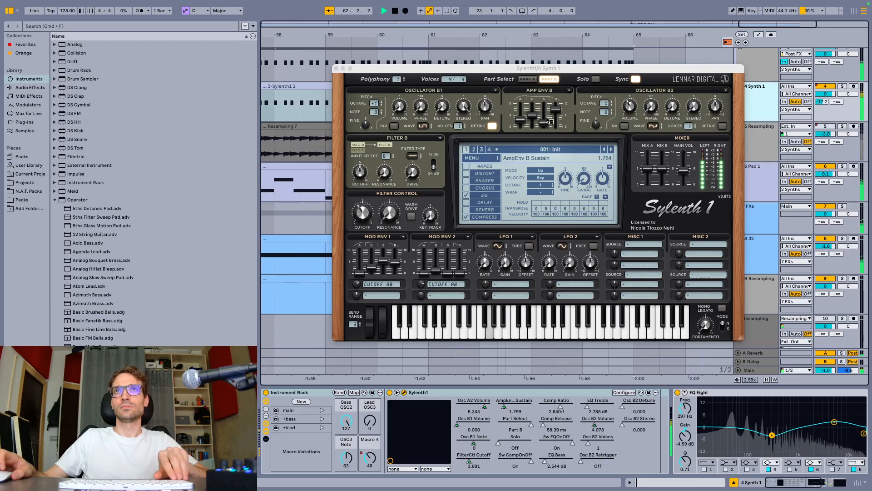
mouse_move(544, 124)
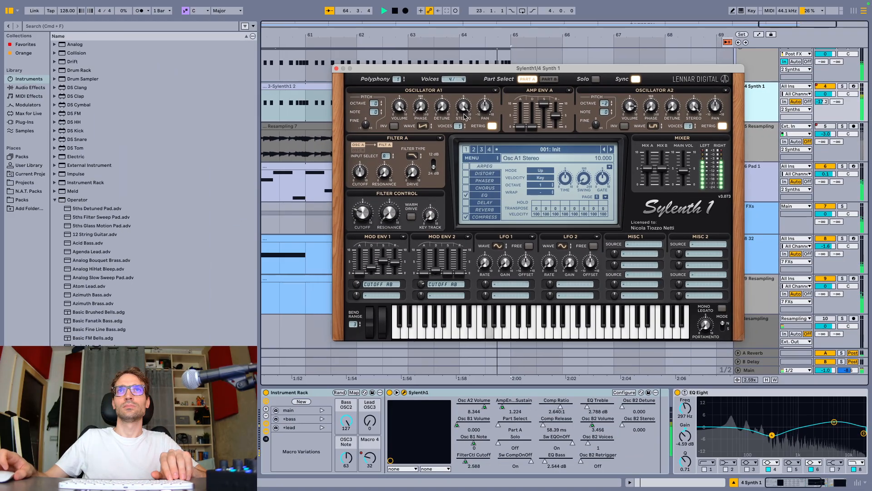
click(336, 69)
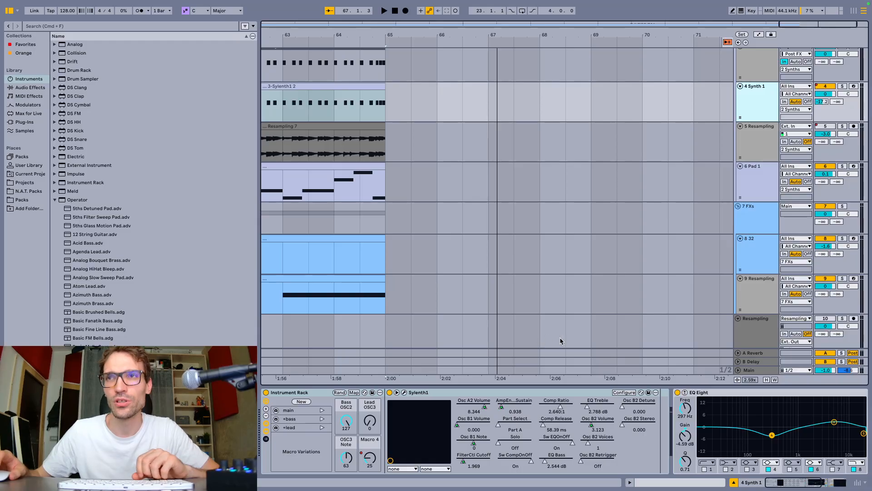
Step: Unfold the Main track and show the Multiband Dynamics and OTT devices in its chain
click(738, 370)
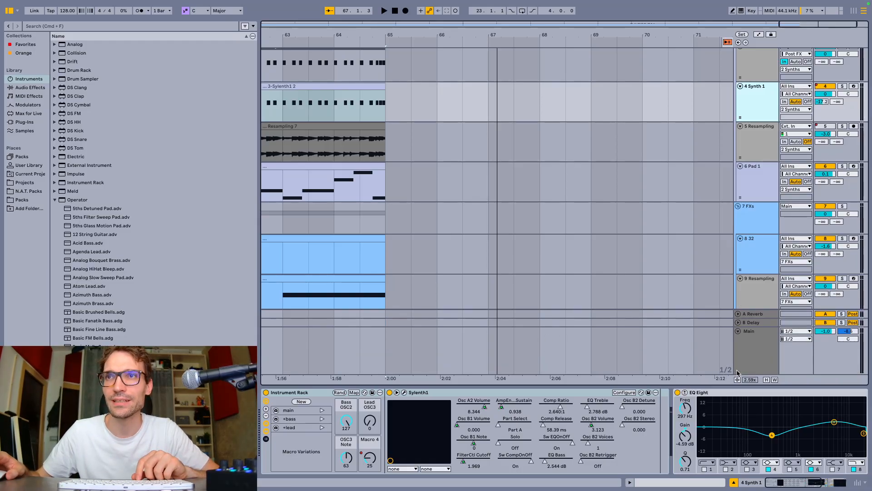
scroll(482, 227, down, 5)
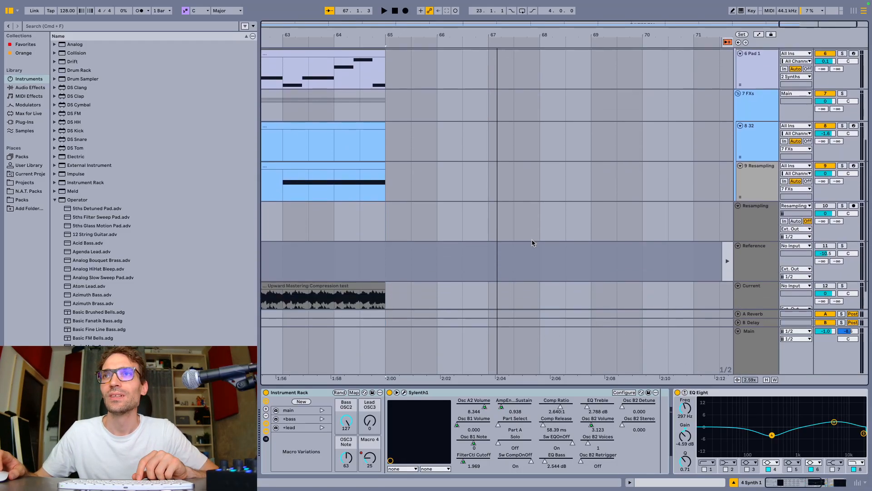
click(744, 370)
scroll(635, 439, left, 10)
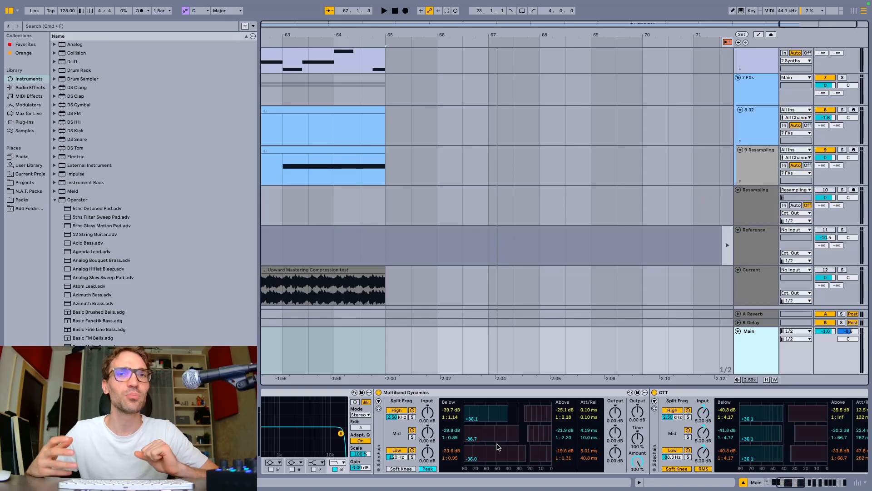
scroll(498, 446, right, 5)
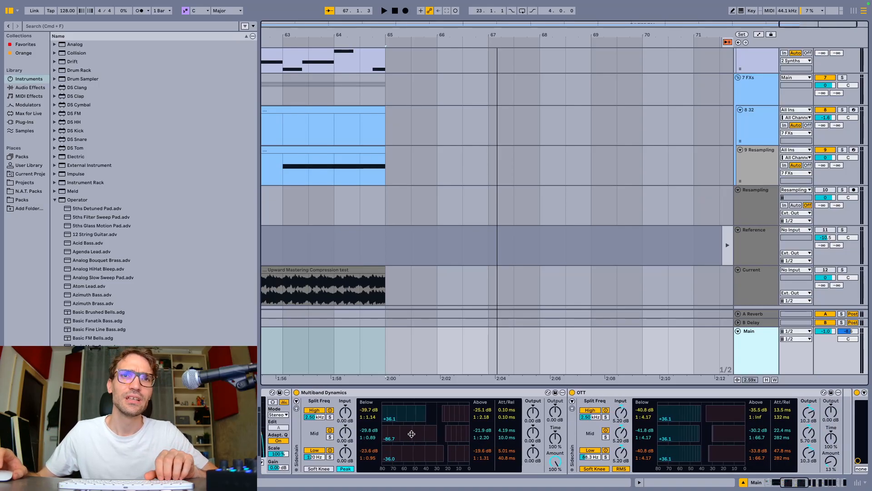
Step: Reset the Below ratios of the high, mid and low bands in Multiband Dynamics to 1 : 1.00
double_click(400, 410)
double_click(400, 438)
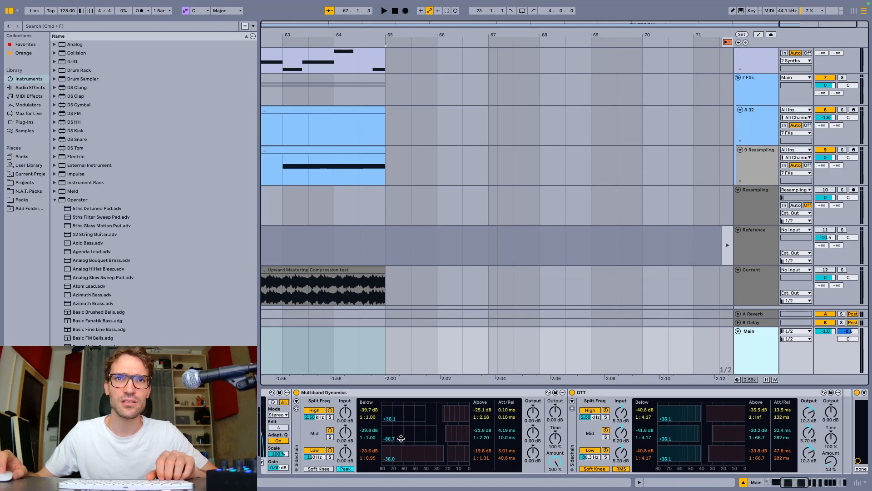
double_click(406, 457)
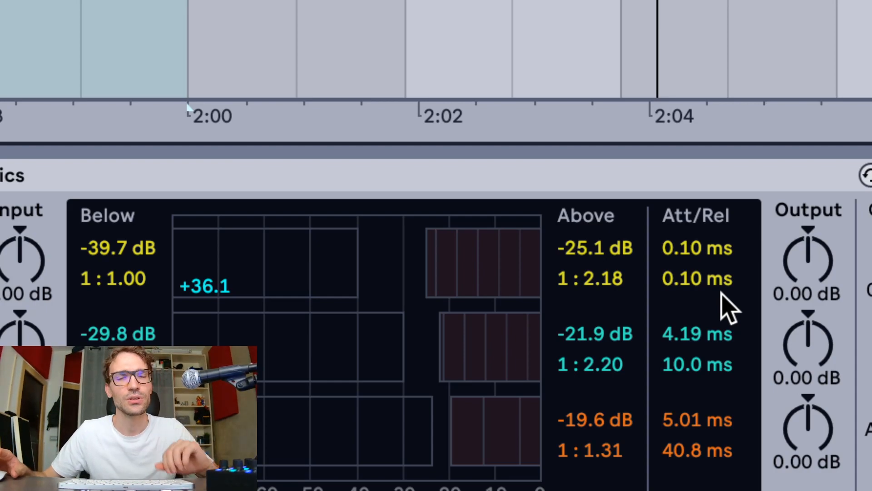
Step: Undo the three Below ratio resets in Multiband Dynamics
key(super+z)
key(super+z)
key(super+z)
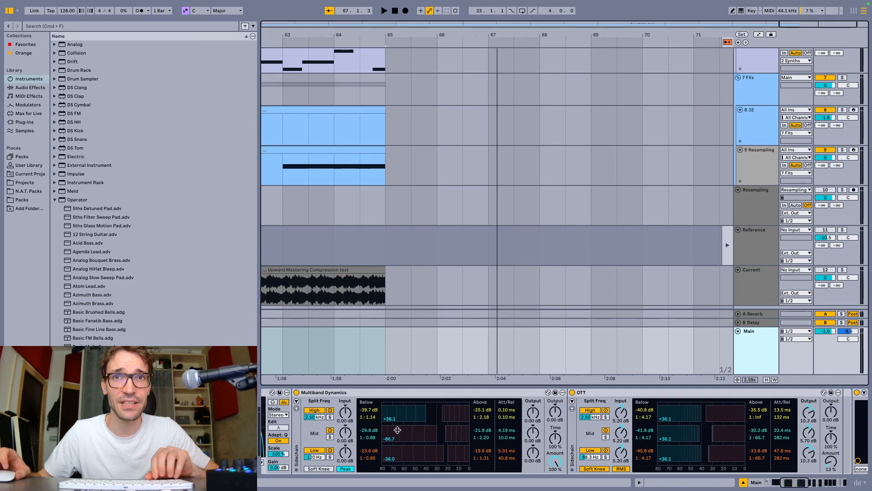
Step: Fold the Multiband Dynamics and OTT devices on the Main track and turn both off
click(497, 394)
double_click(498, 395)
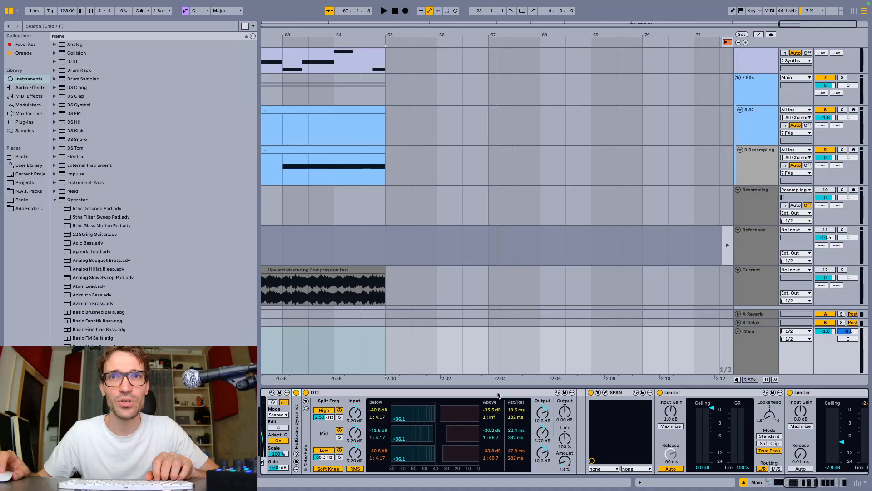
double_click(402, 395)
shift+click(297, 412)
scroll(297, 412, left, 10)
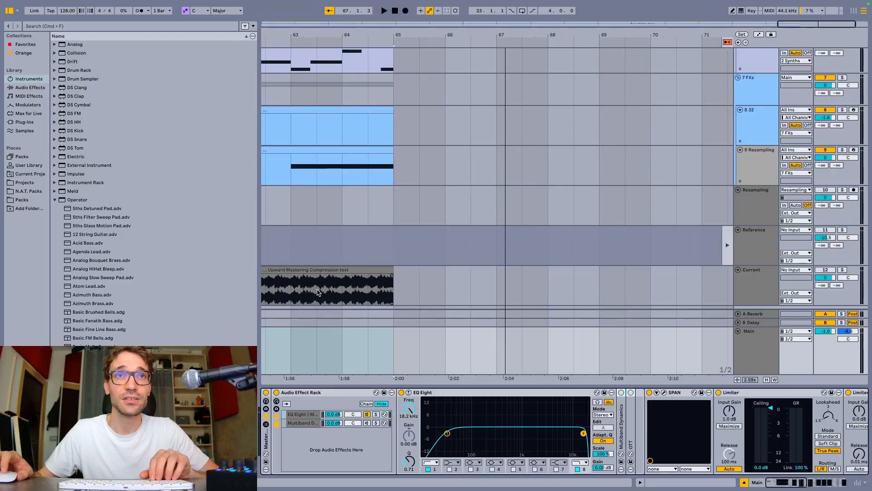
Step: Delete the SPAN analyser that sits between OTT and the first Limiter on the Main track
scroll(334, 311, left, 6)
scroll(380, 342, left, 1)
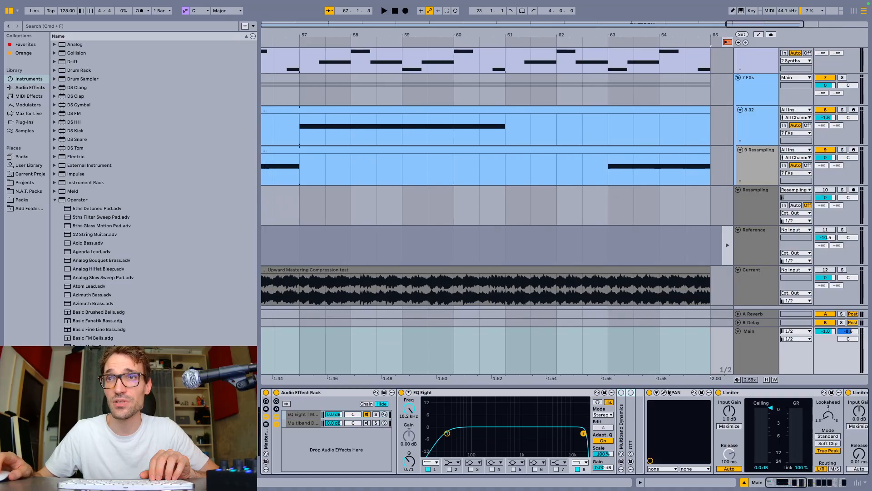
key(BackSpace)
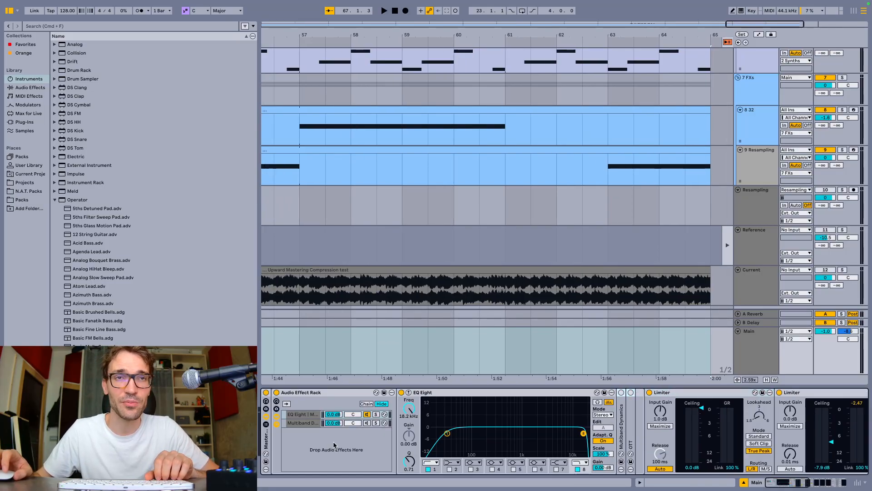
Step: Delete the second chain, holding Multiband Dynamics, from the Main track's Audio Effect Rack and ungroup the rack
click(304, 424)
key(BackSpace)
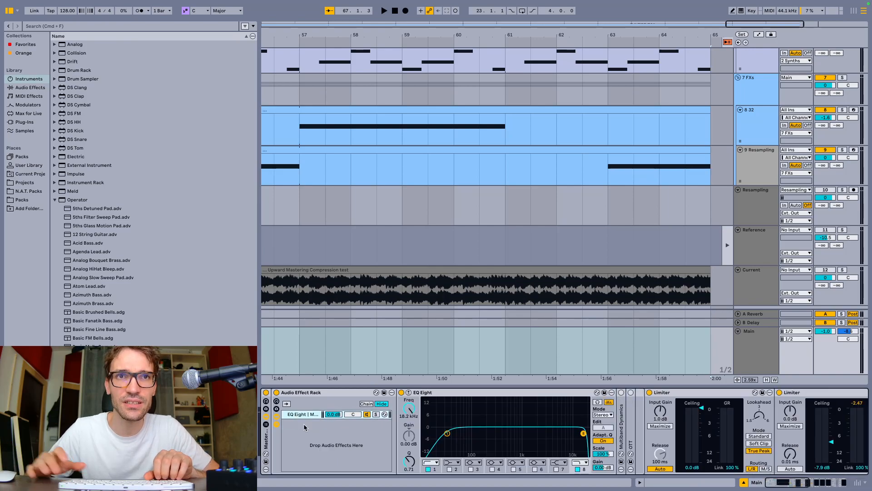
click(316, 396)
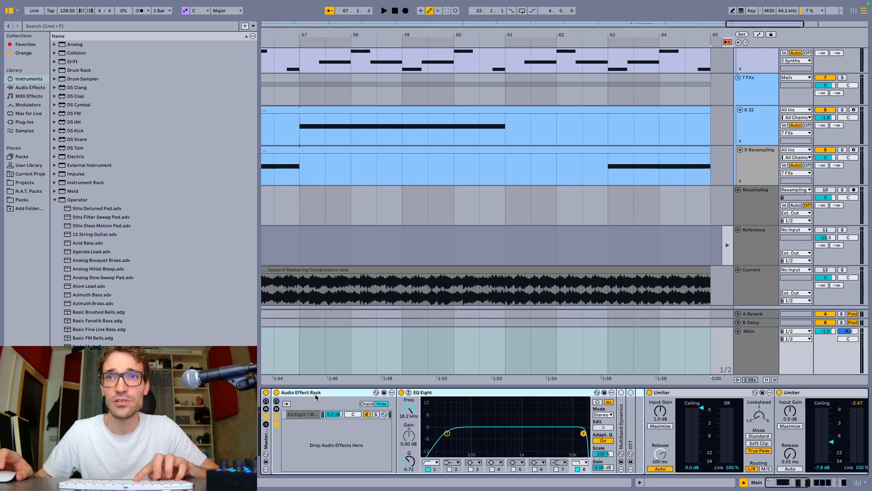
key(super+shift+g)
scroll(316, 397, right, 5)
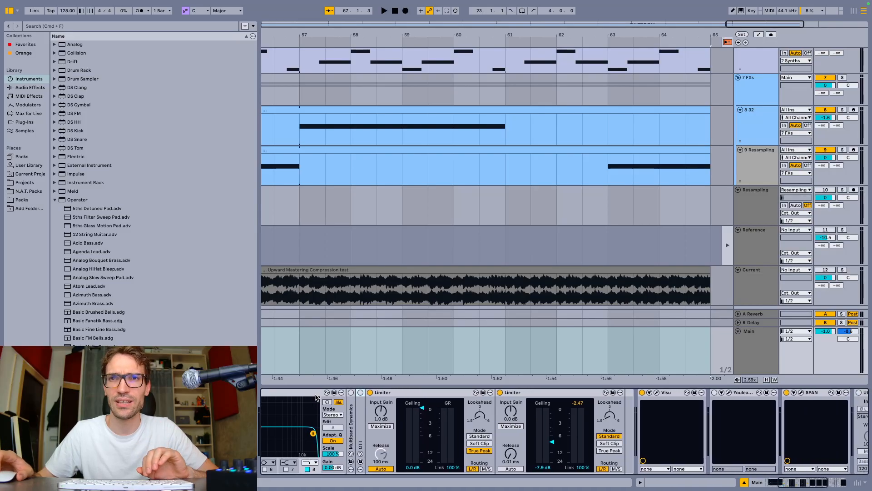
scroll(316, 398, left, 5)
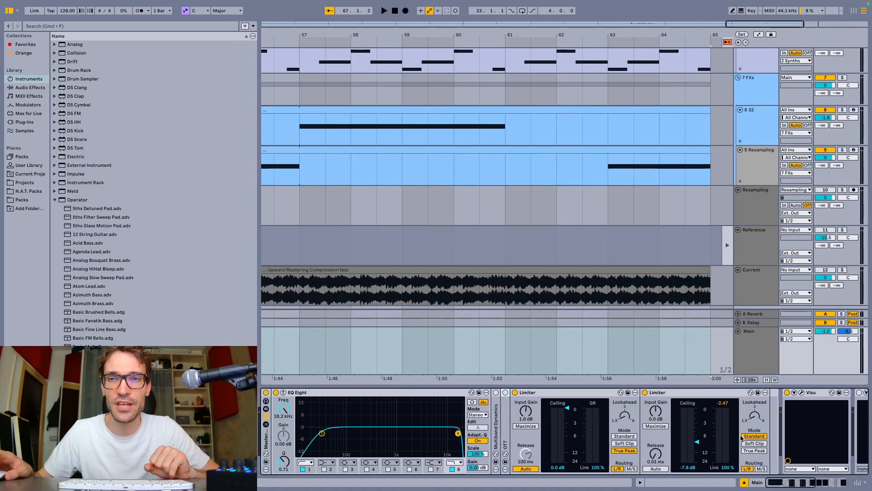
Step: Start playback at bar 57 and loop bars 57 to 61 over the long note on track 8
scroll(296, 157, left, 4)
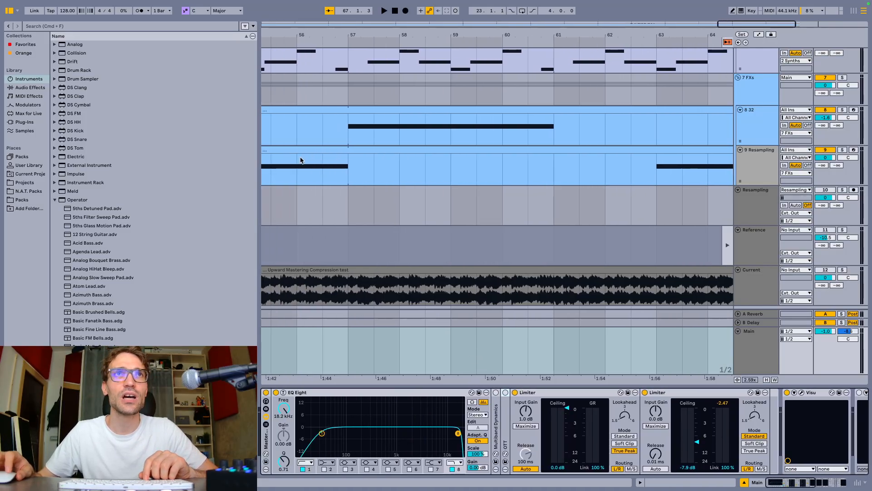
click(383, 131)
key(space)
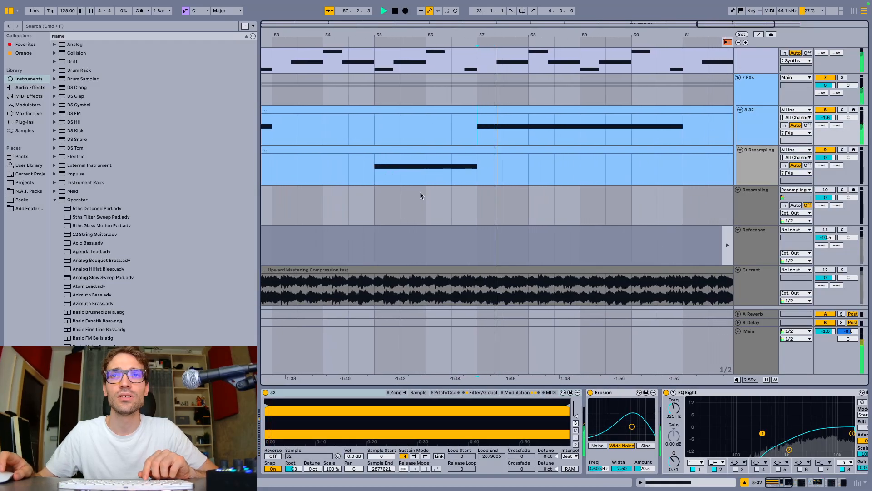
click(770, 357)
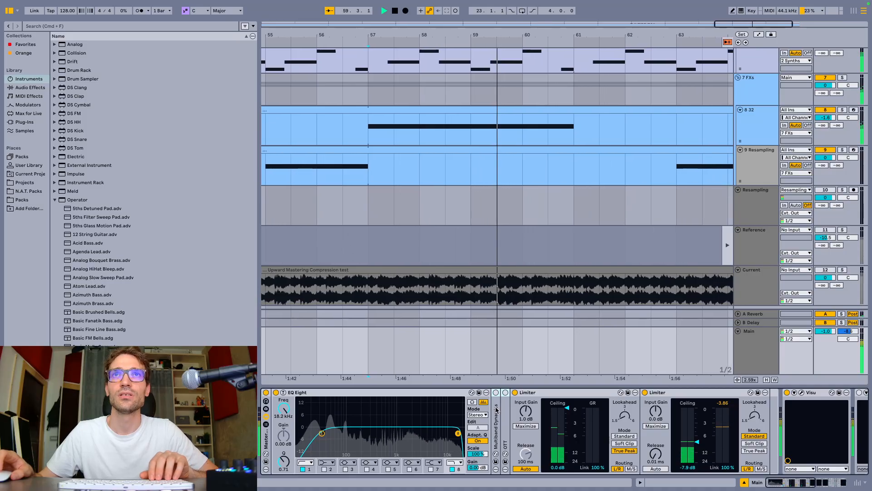
drag(332, 128, 535, 132)
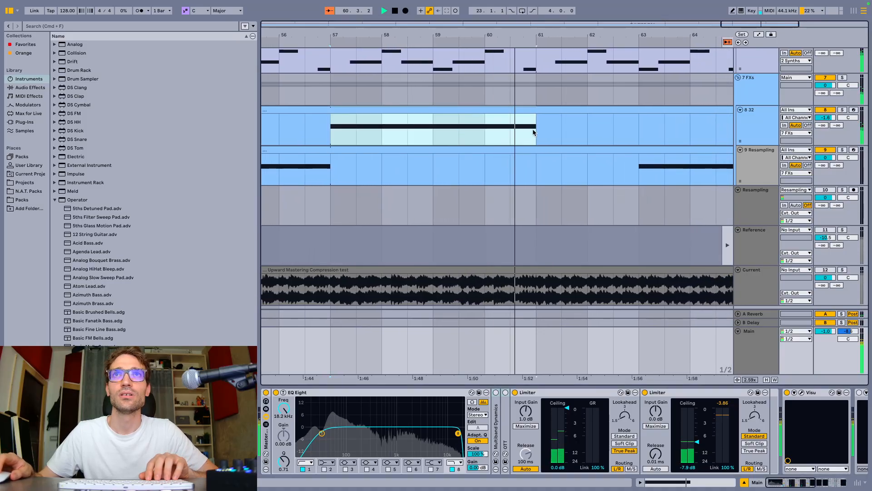
key(ctrl+l)
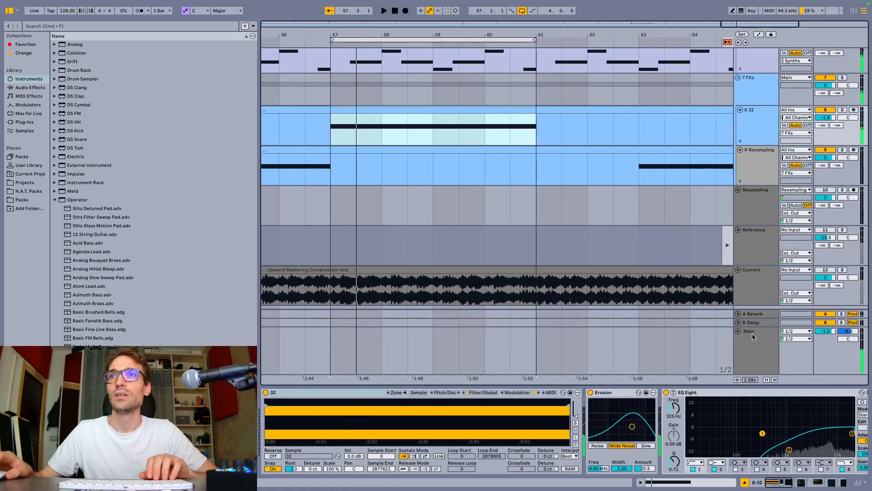
Step: Show the Main track's device chain and select the folded Multiband Dynamics and OTT devices together
click(757, 336)
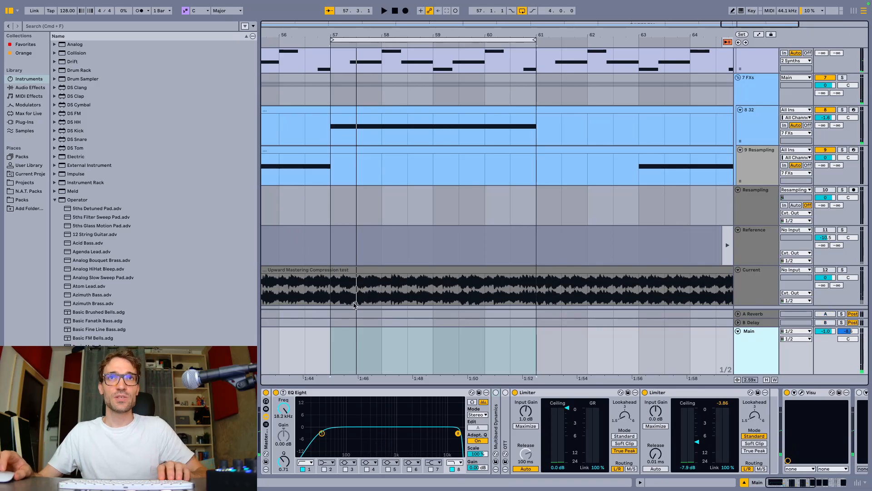
scroll(408, 414, right, 5)
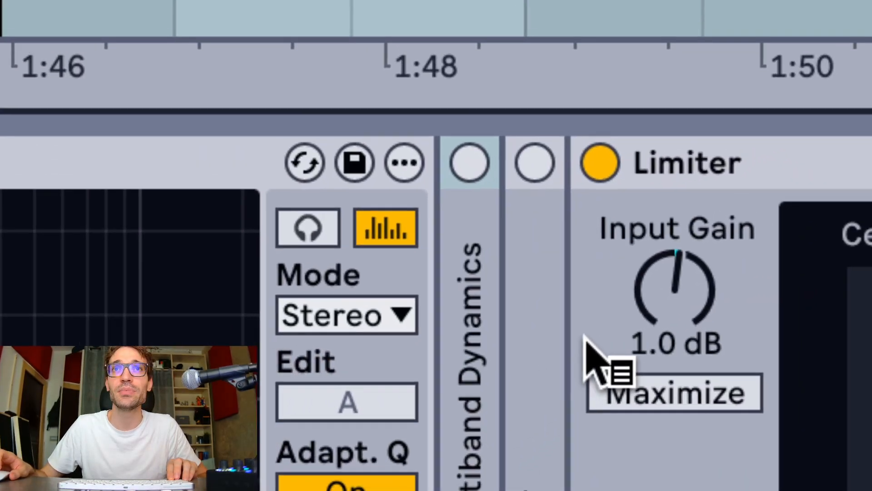
scroll(625, 361, right, 5)
scroll(487, 353, left, 5)
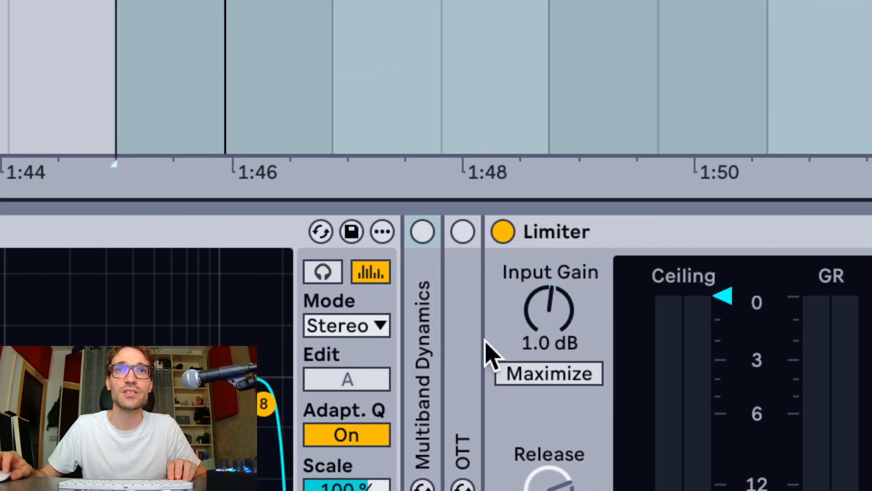
double_click(437, 328)
scroll(522, 318, right, 5)
scroll(609, 305, left, 5)
double_click(531, 241)
click(504, 271)
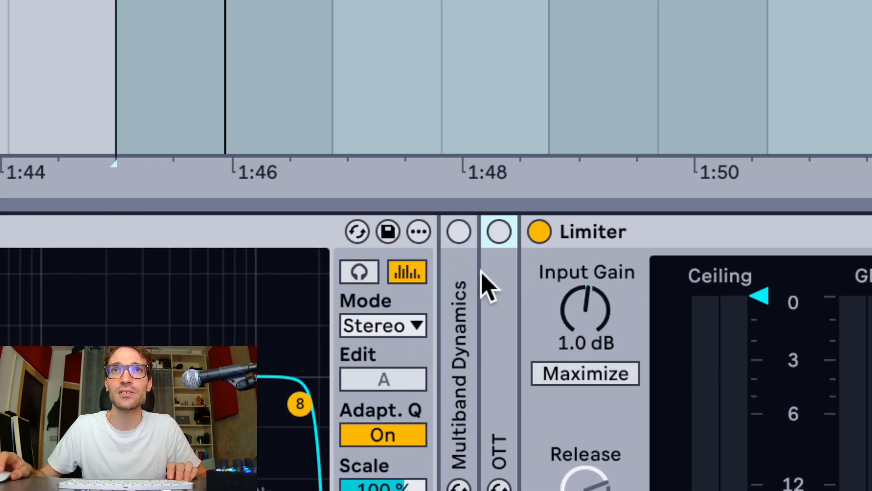
shift+click(469, 283)
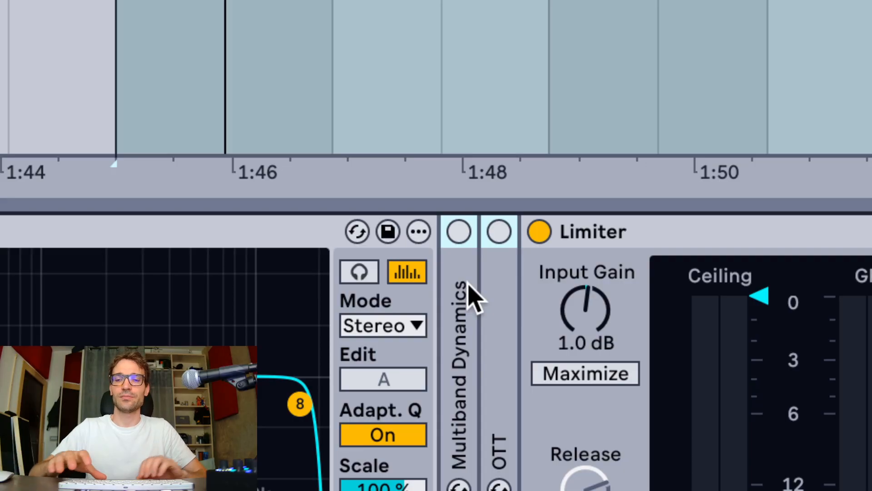
Step: Play the loop and toggle Multiband Dynamics and OTT on and off together to compare the sound
key(0)
key(0)
key(0)
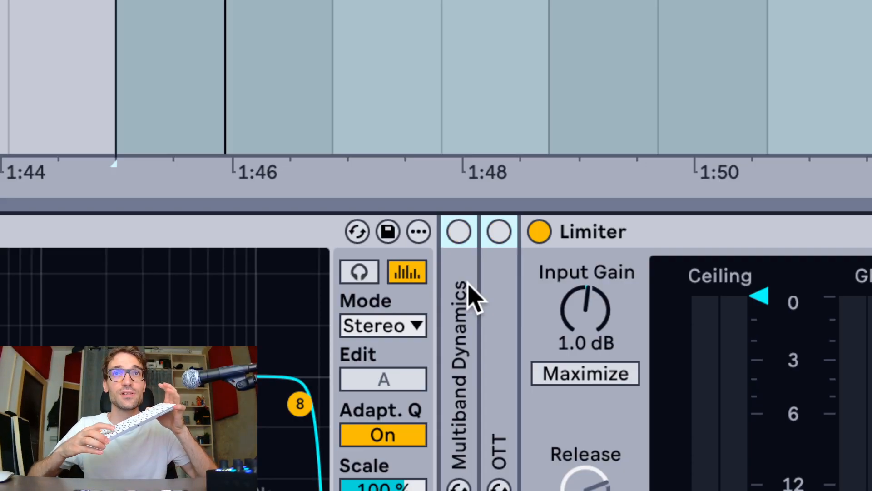
key(0)
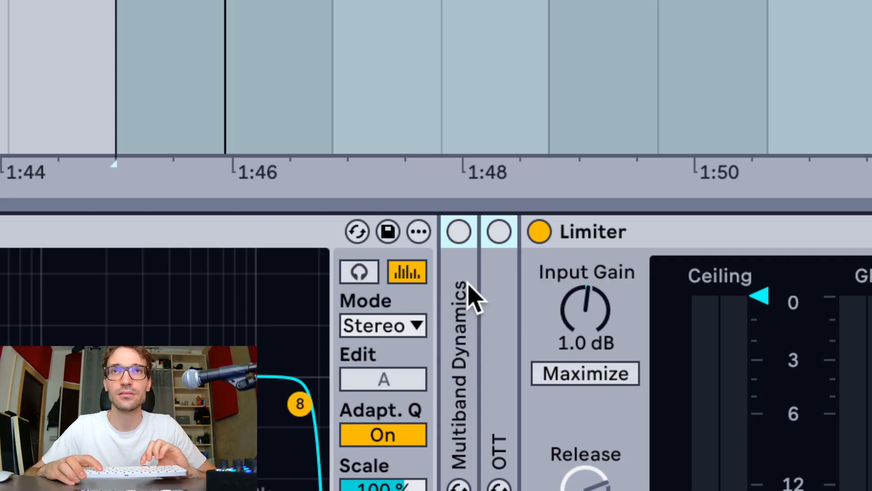
key(space)
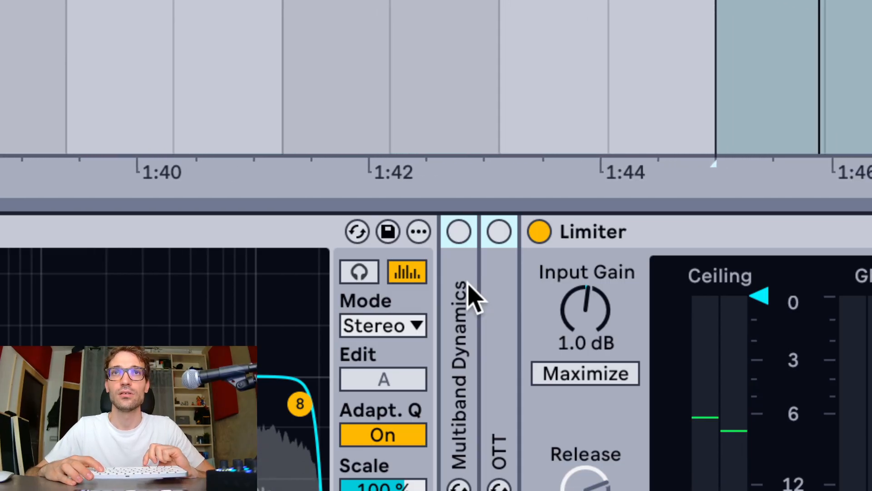
key(0)
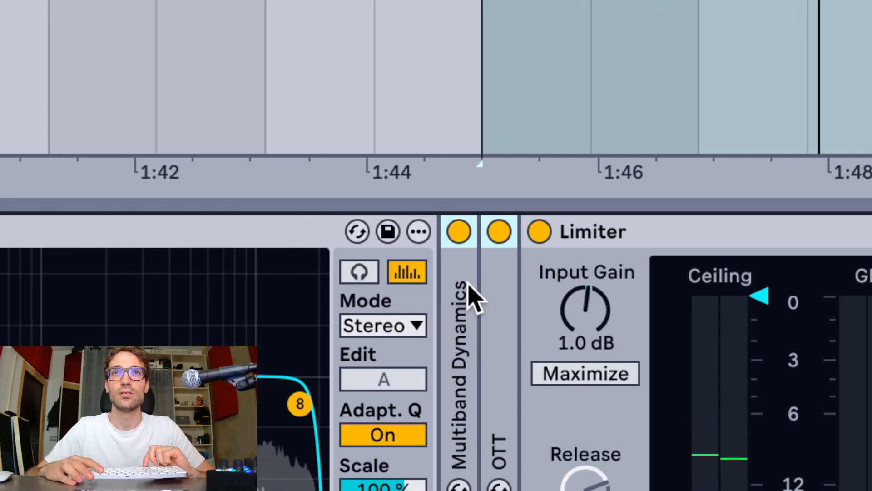
key(0)
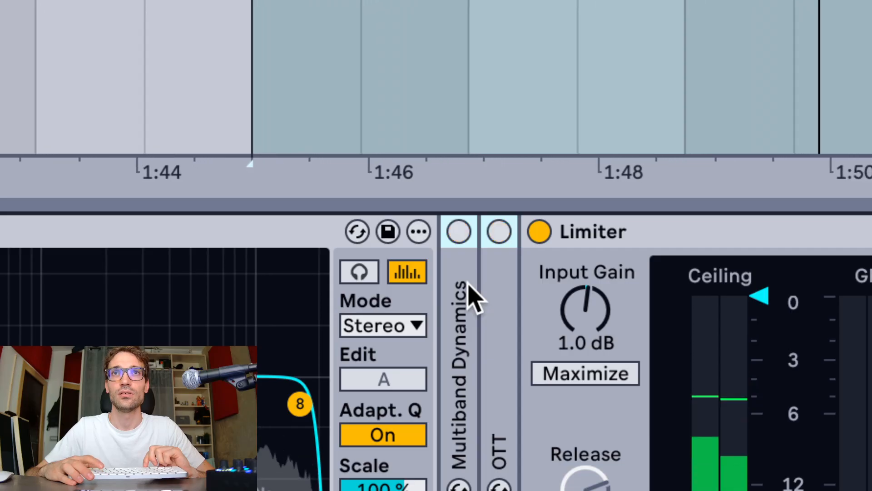
key(0)
key(0)
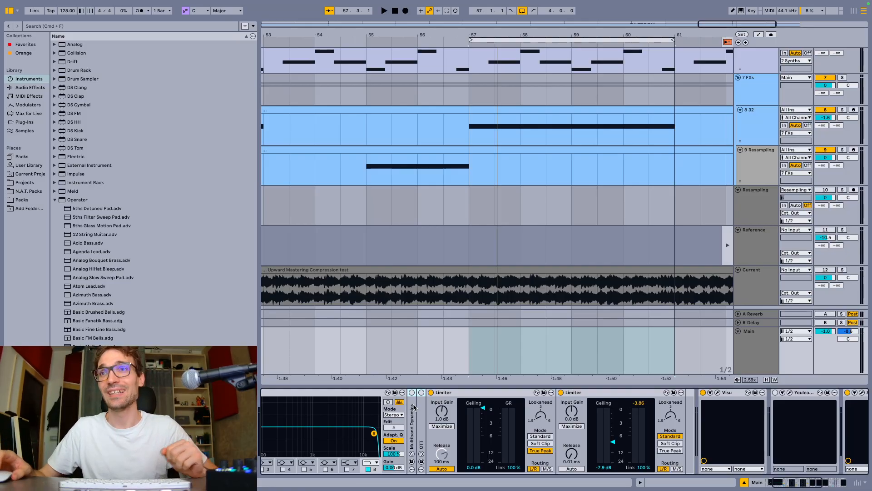
Step: Show the ShaperBox 3 scope window from the end of the Main chain and place it over the arrangement
scroll(771, 420, right, 5)
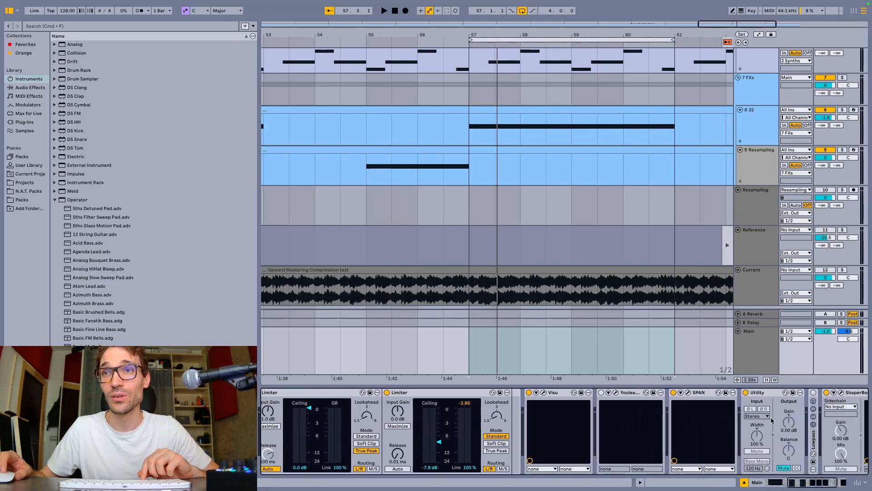
scroll(729, 414, right, 4)
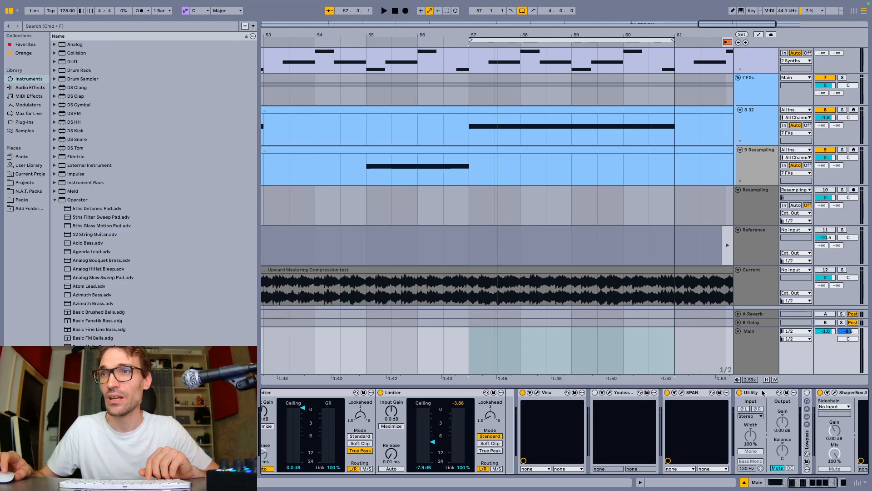
click(729, 393)
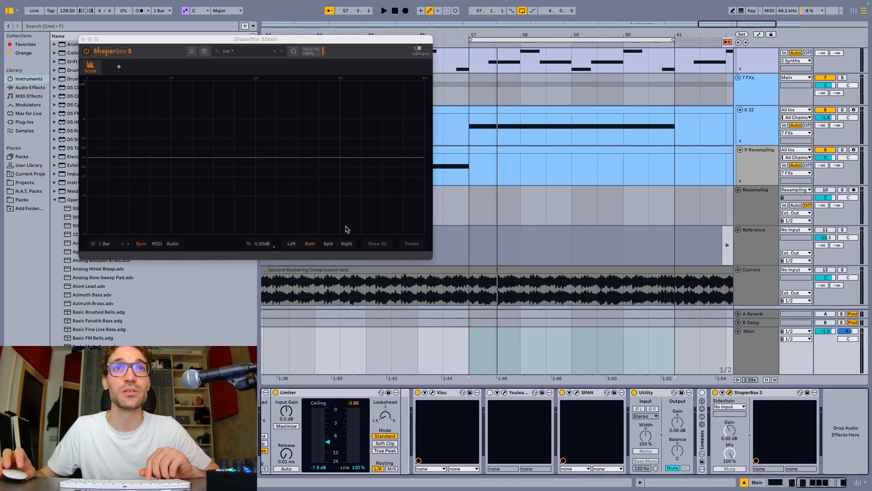
drag(292, 44, 534, 128)
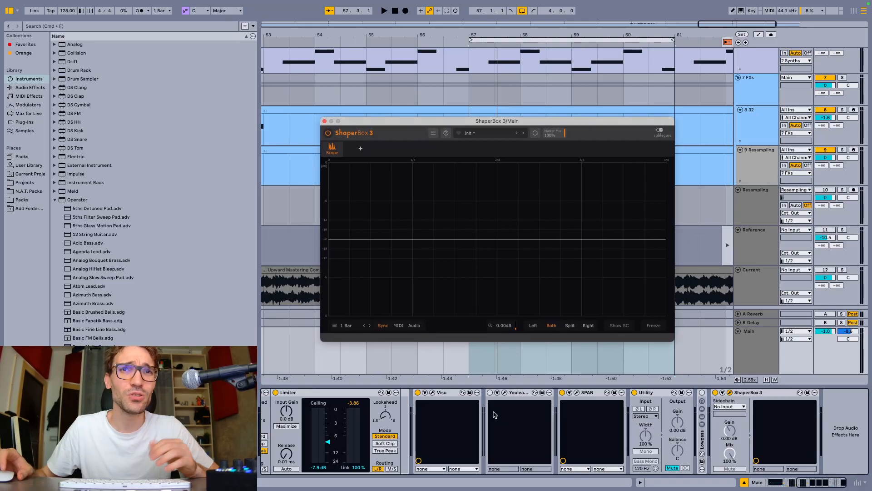
Step: Play the loop briefly and watch the Main track's waveform in the ShaperBox 3 scope
scroll(495, 415, left, 10)
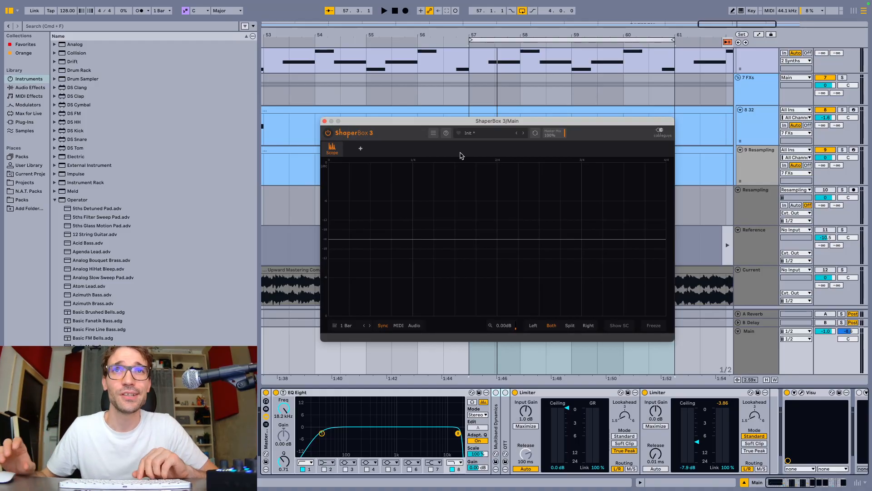
key(space)
key(space)
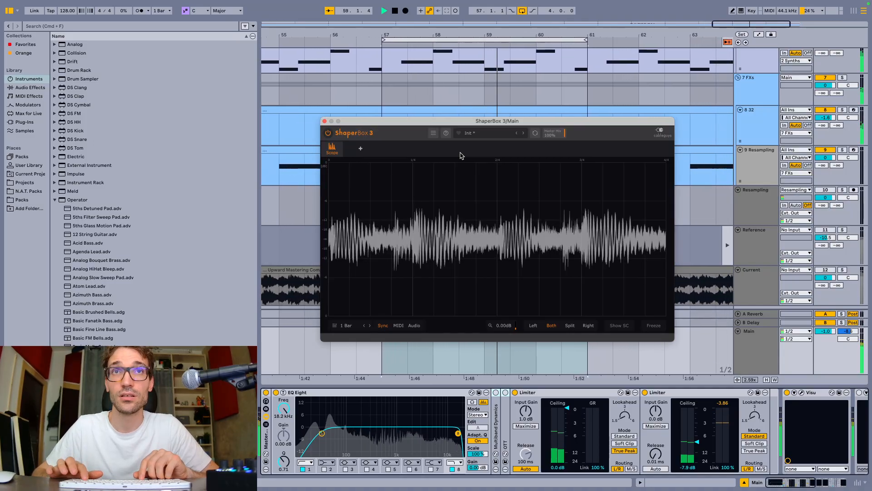
key(space)
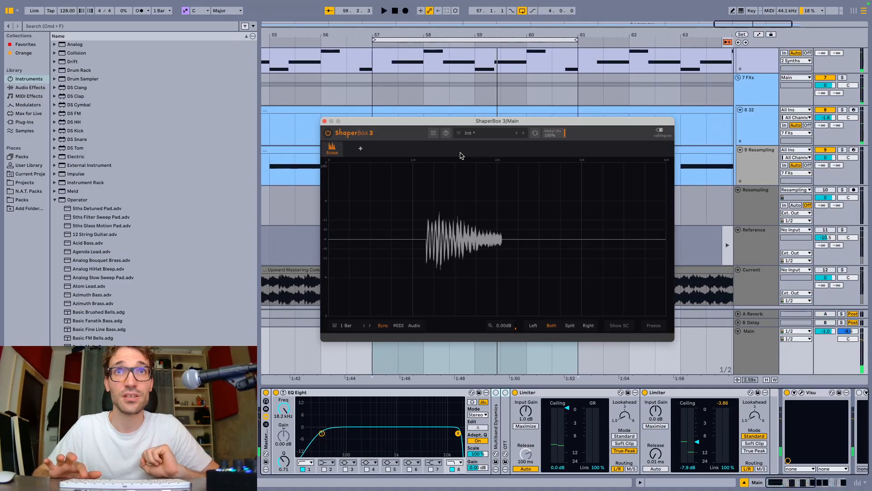
Step: Unfold the existing Multiband Dynamics device on the Main track to view its band settings, and fold it again
click(508, 420)
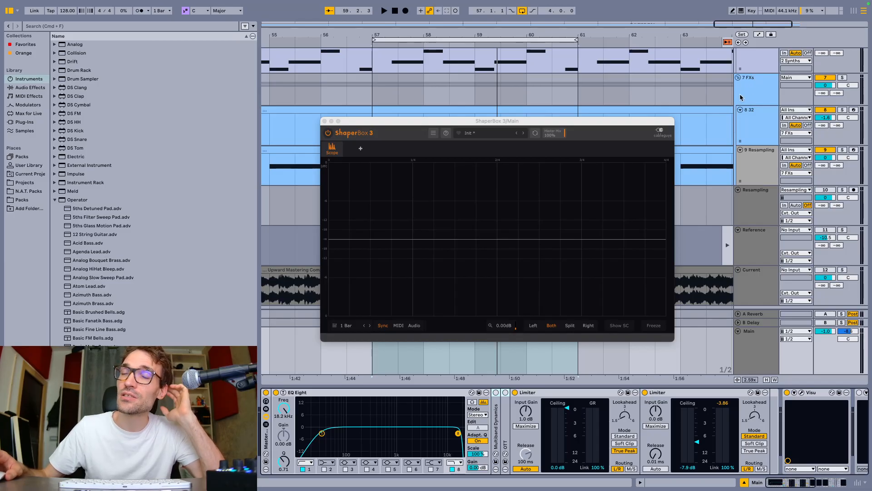
double_click(497, 409)
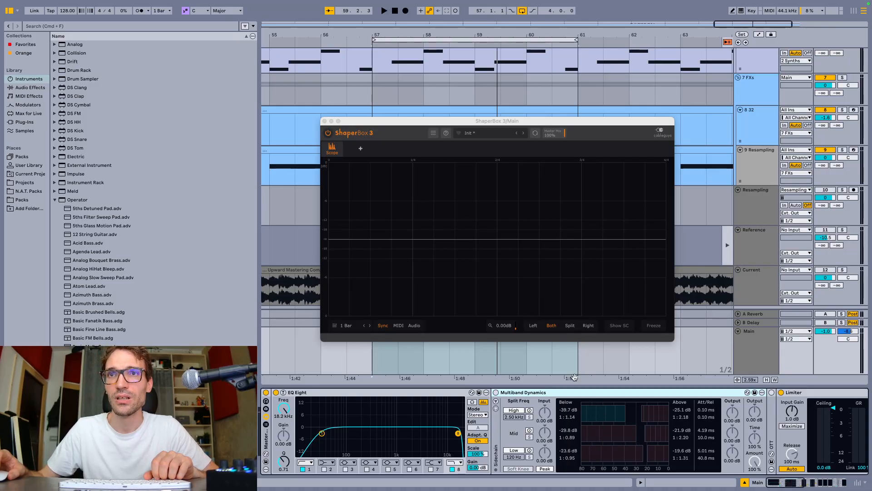
double_click(573, 394)
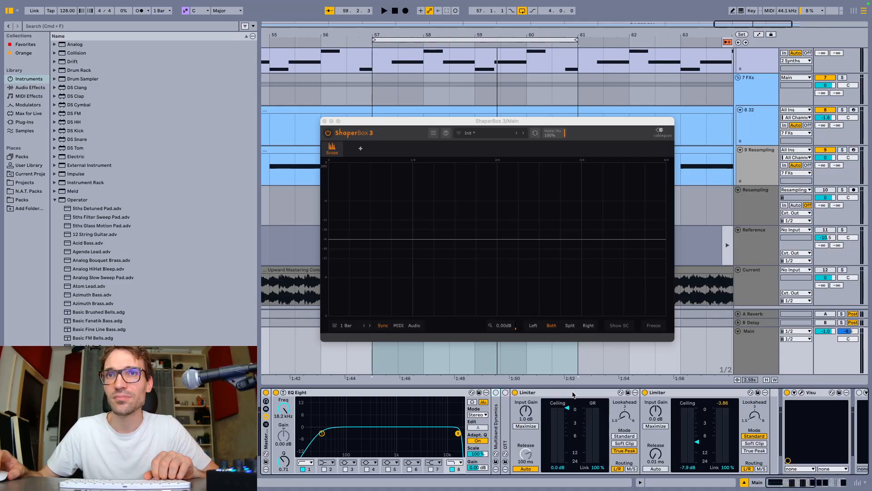
double_click(497, 406)
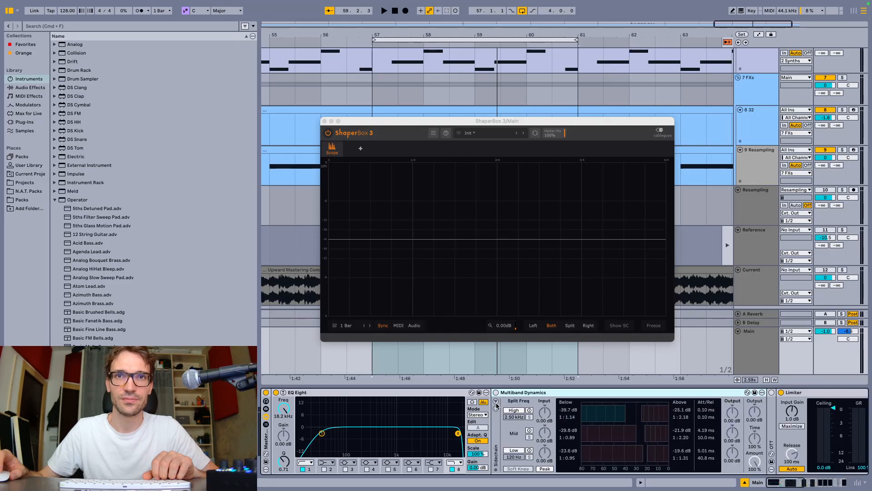
double_click(528, 393)
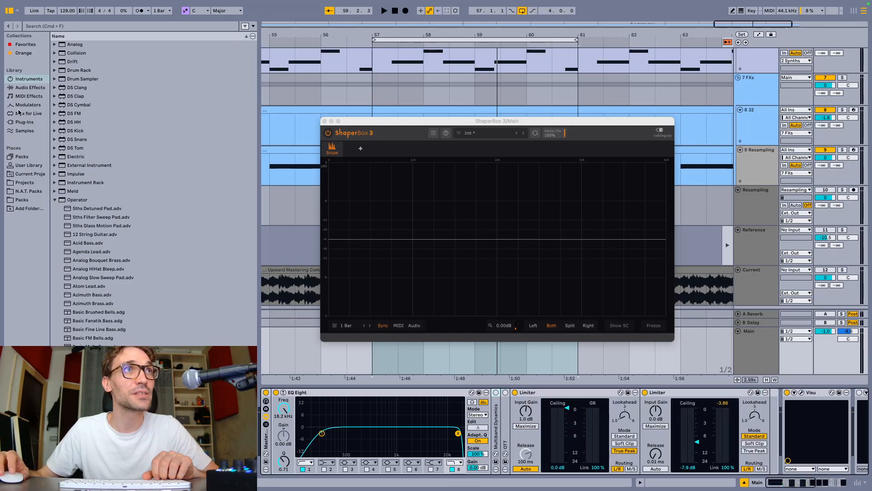
Step: Insert a new Multiband Dynamics audio effect after EQ Eight on the Main track and play the loop through it
click(24, 89)
drag(84, 295, 492, 425)
key(space)
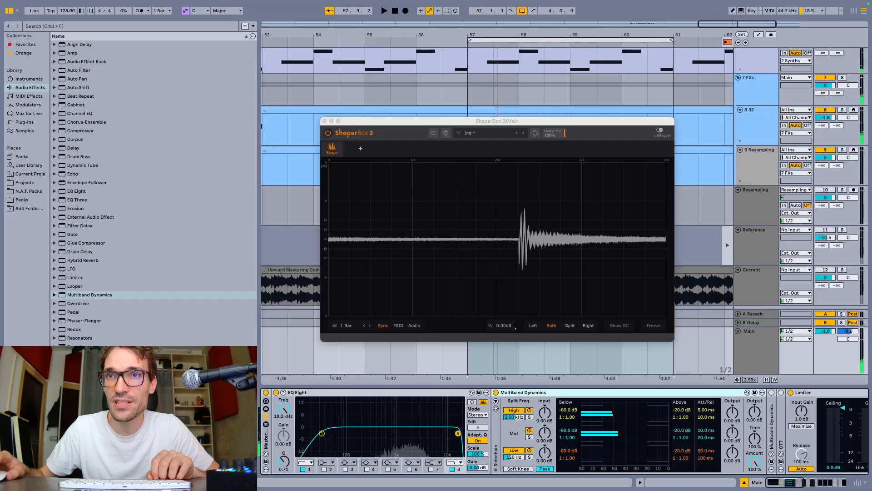
Step: Set the Below threshold of all three bands to -30.2 dB with a 1:11.8 ratio while the loop plays
drag(599, 431, 608, 430)
key(super+z)
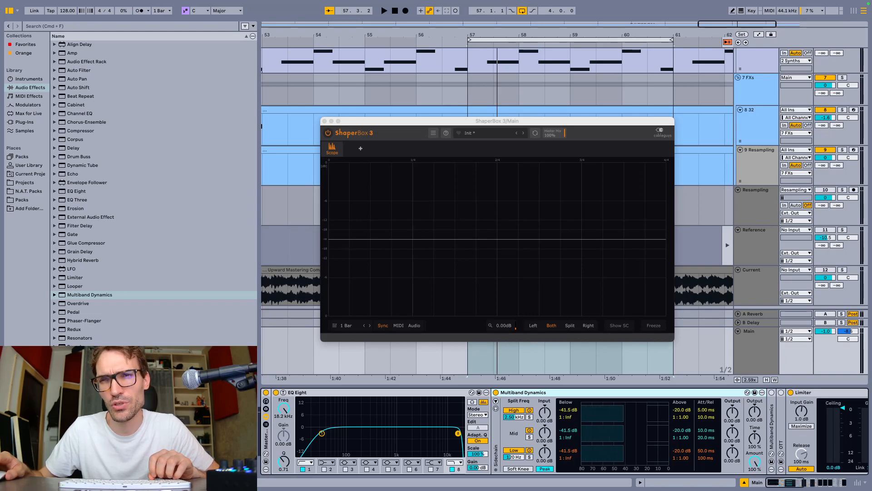
drag(609, 430, 608, 433)
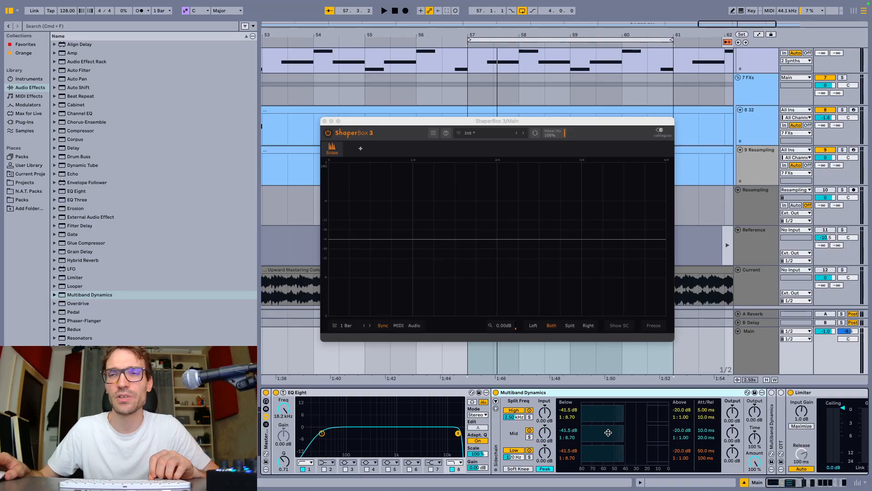
key(space)
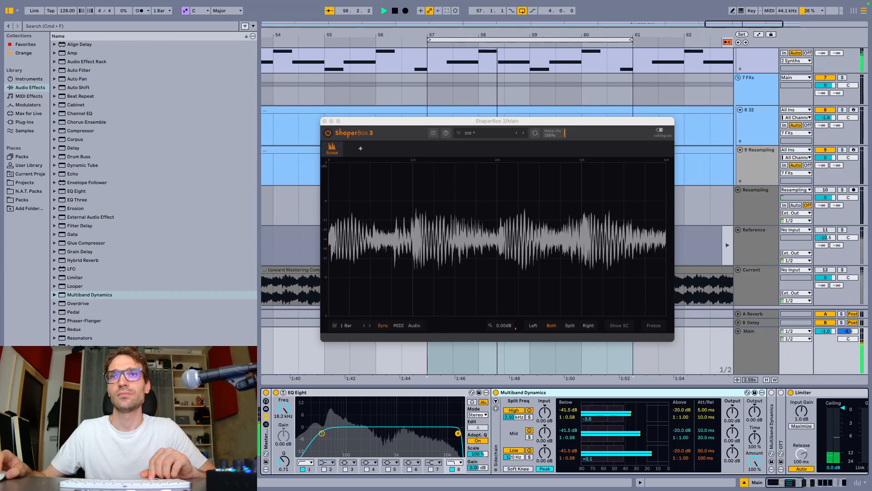
drag(608, 433, 636, 432)
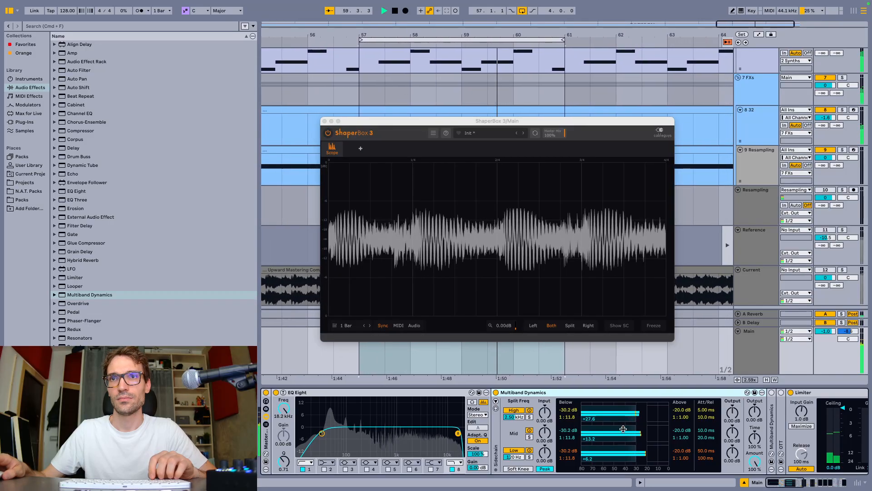
key(space)
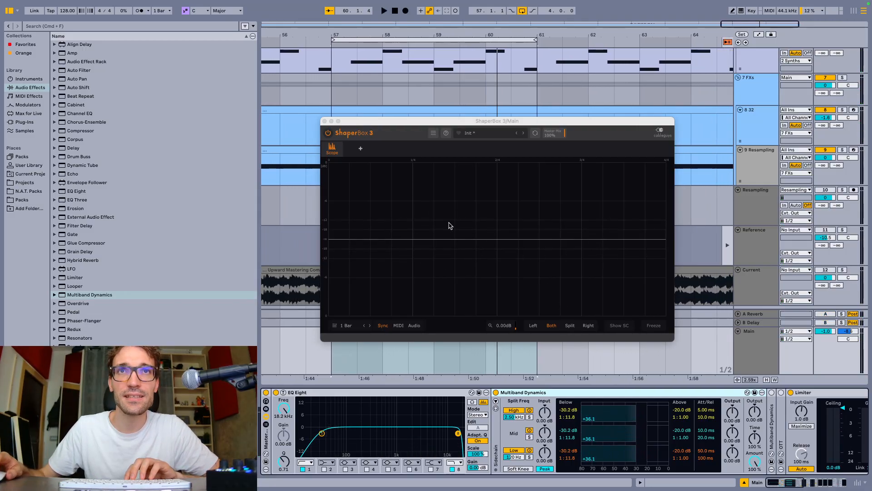
Step: Set the Below threshold of all three bands to -38.0 dB and the ratio to 1:3.77 while playing the loop
scroll(594, 440, right, 10)
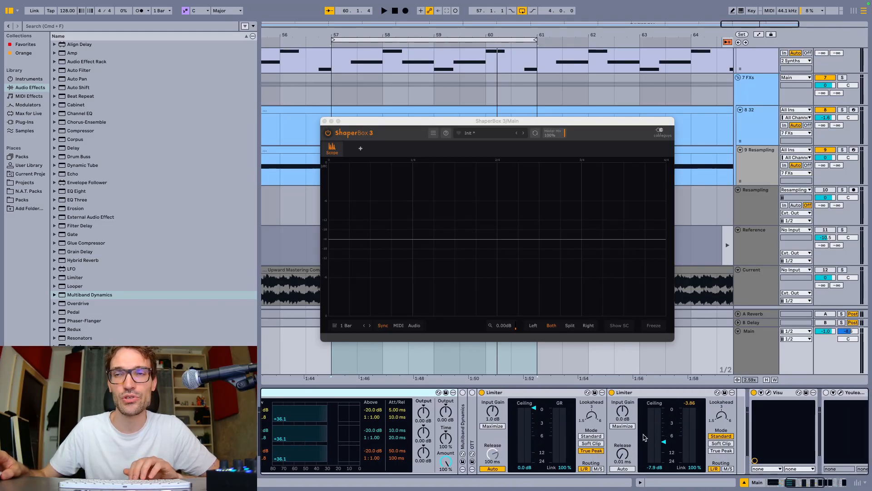
scroll(626, 444, left, 8)
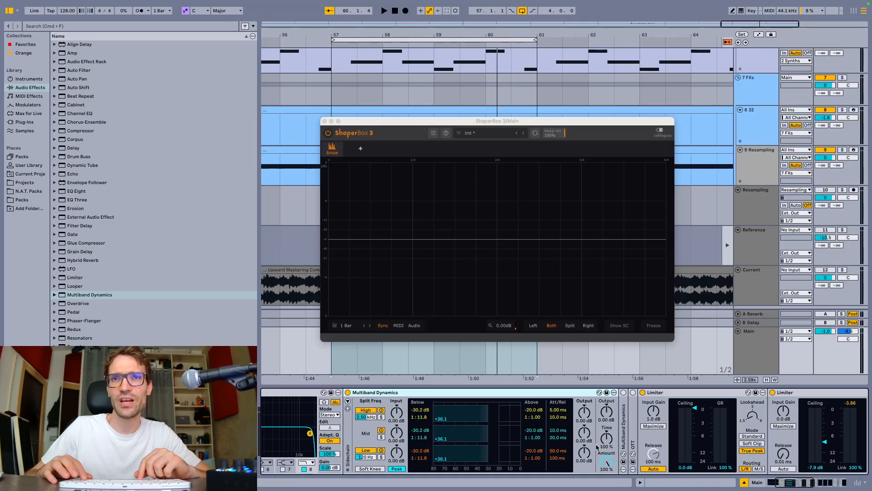
key(space)
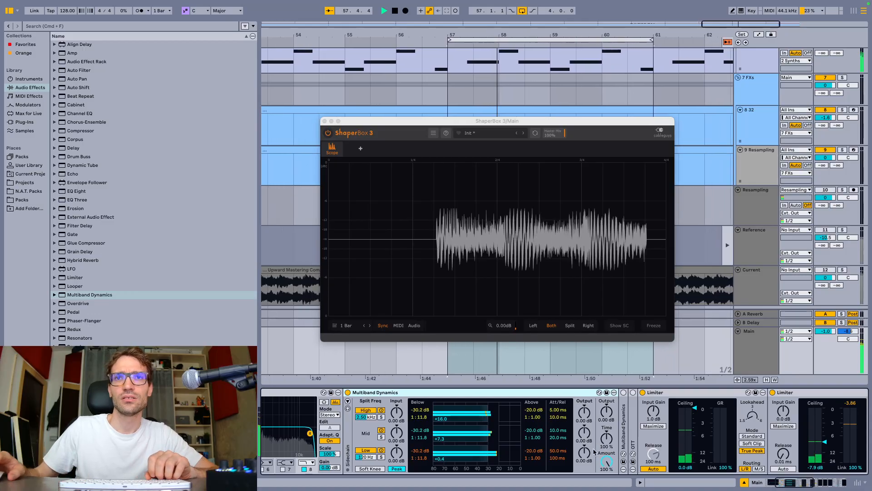
drag(485, 430, 476, 430)
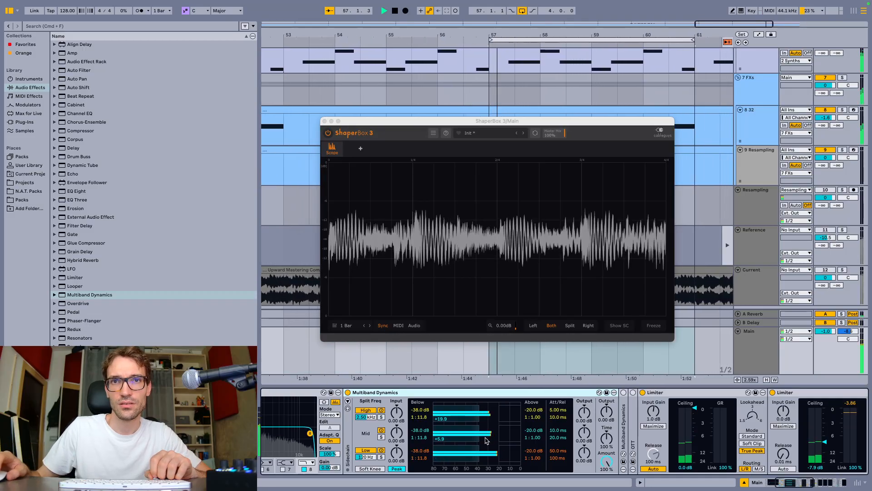
key(space)
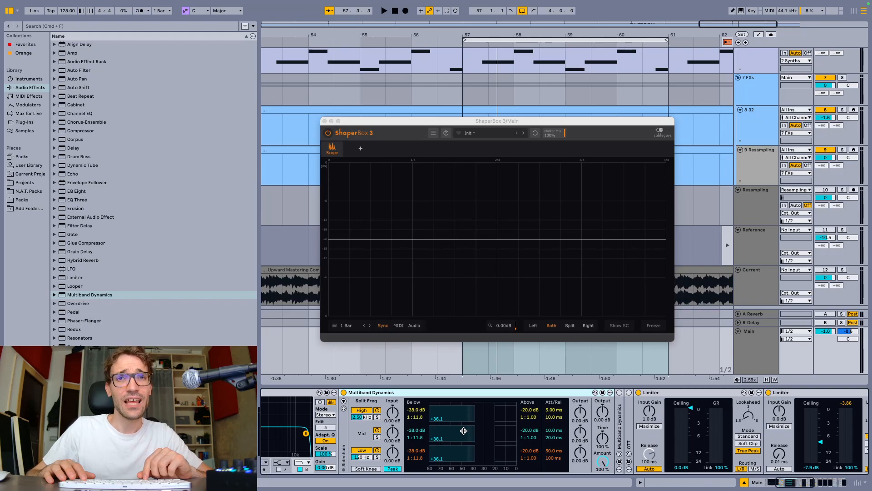
key(space)
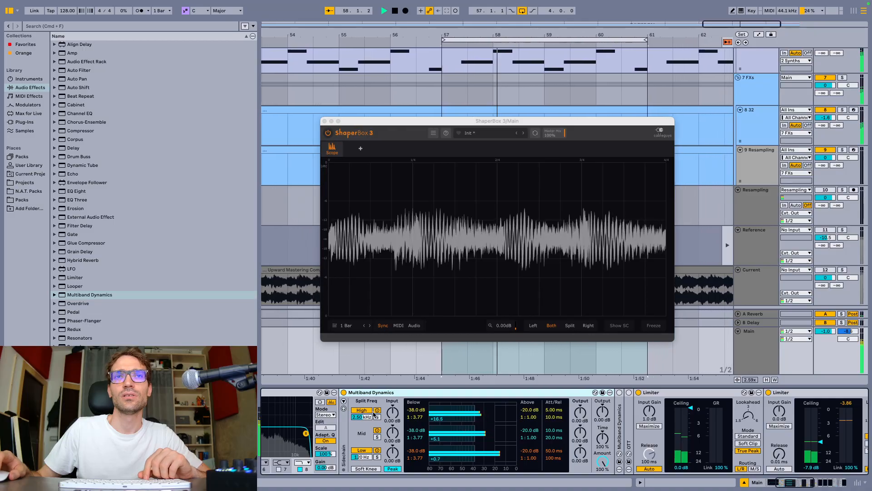
key(space)
Step: Play the loop, toggle the new Multiband Dynamics off and on to compare, and leave it switched off
key(space)
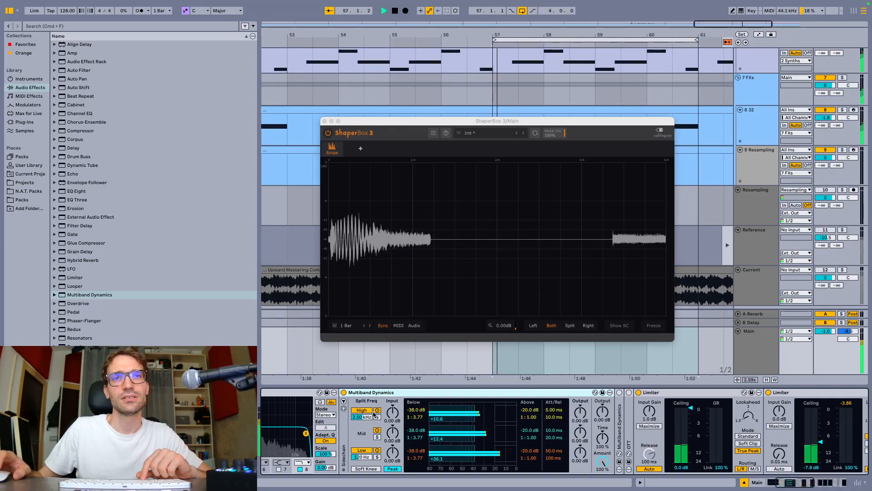
click(344, 392)
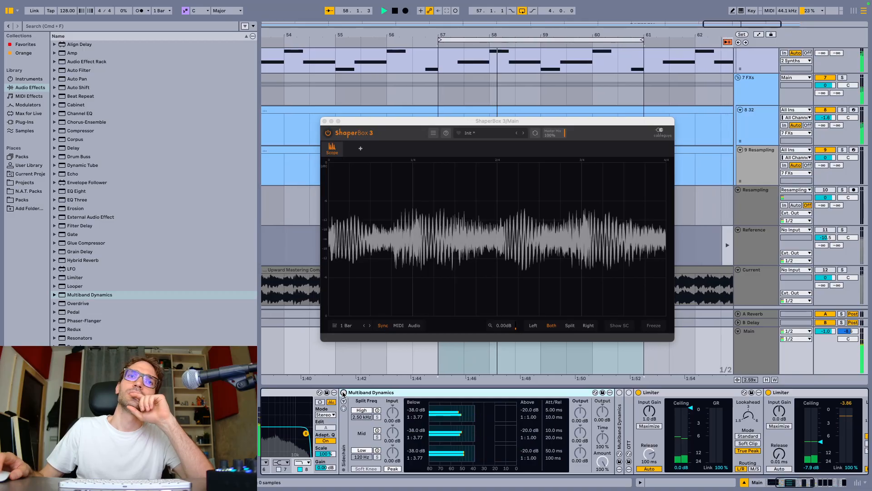
click(344, 393)
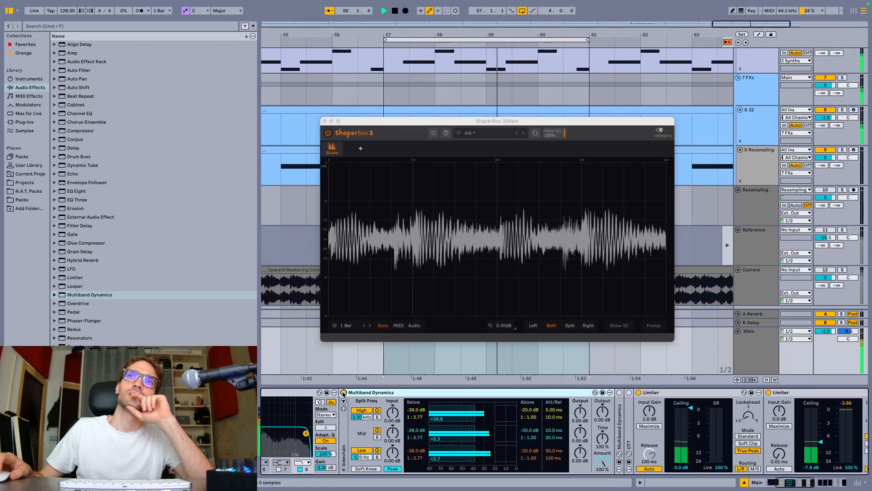
click(344, 392)
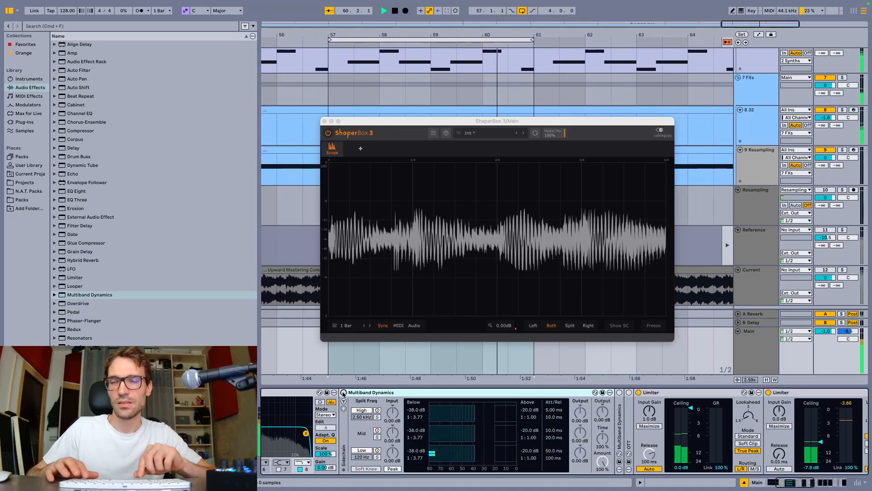
key(space)
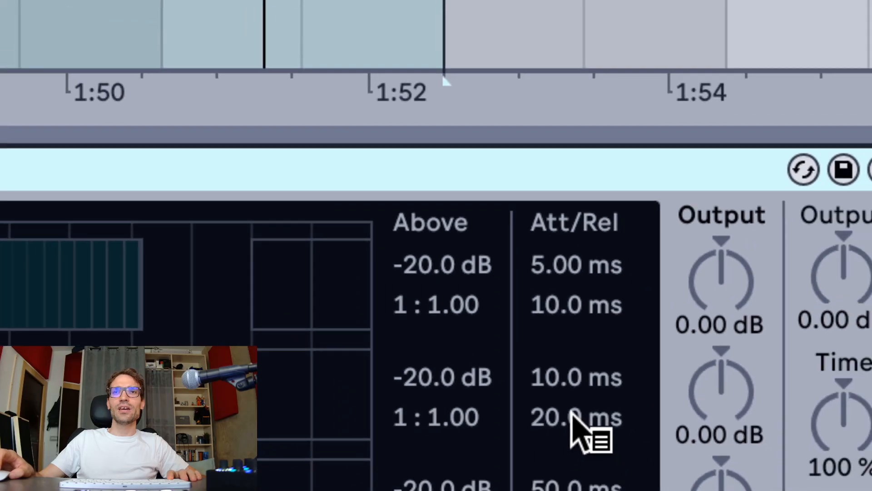
Step: Set the attack and release times of the high, mid and low bands in Multiband Dynamics to 0.10 ms
click(567, 262)
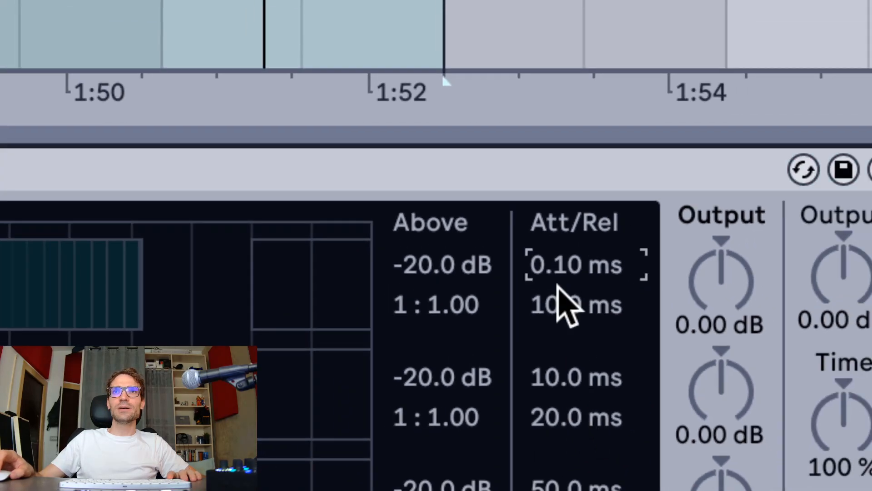
drag(557, 286, 557, 295)
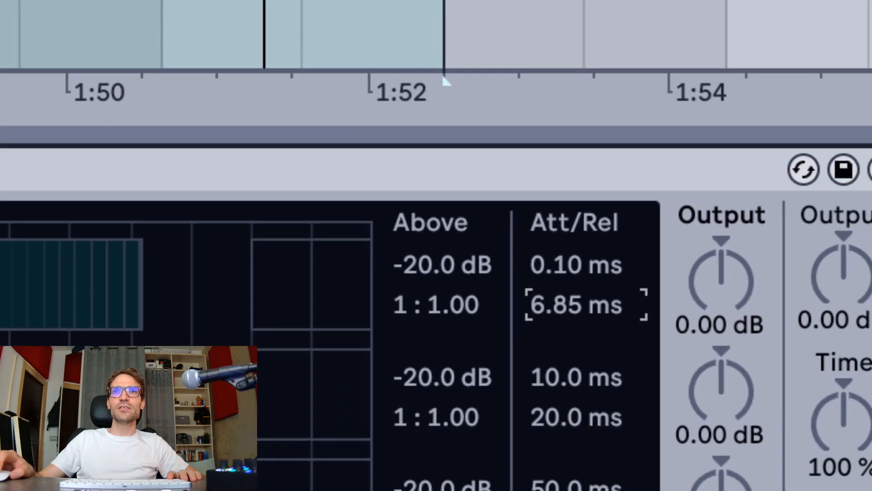
click(567, 377)
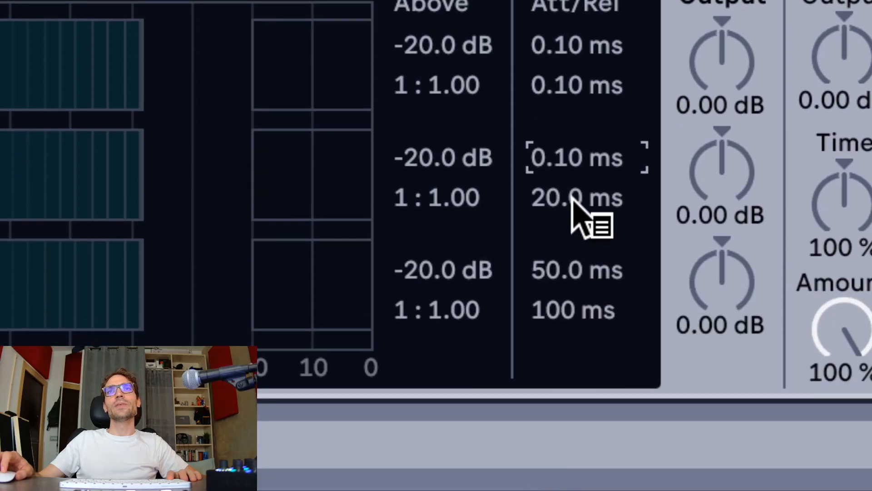
right_click(571, 427)
click(580, 259)
drag(583, 200, 584, 218)
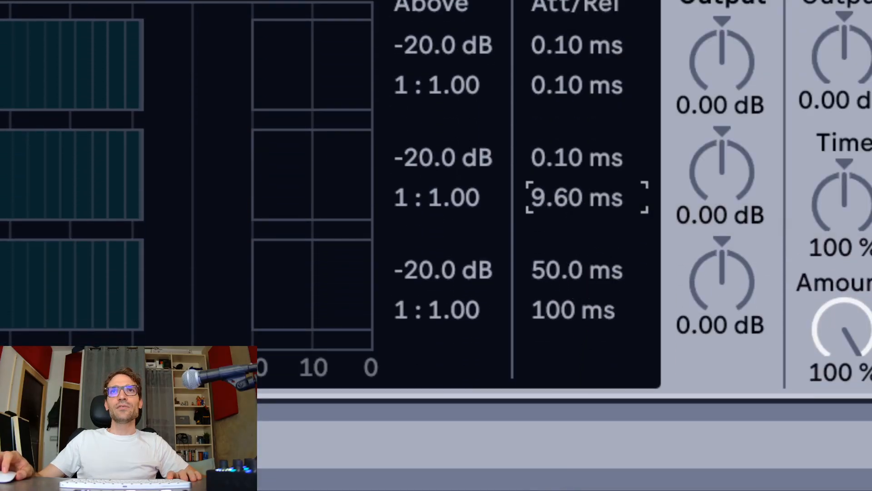
drag(561, 263, 564, 336)
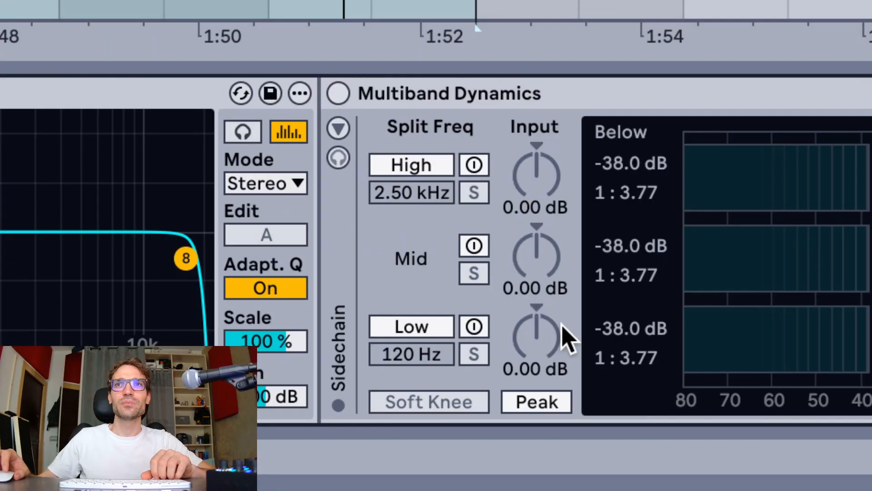
scroll(568, 339, right, 10)
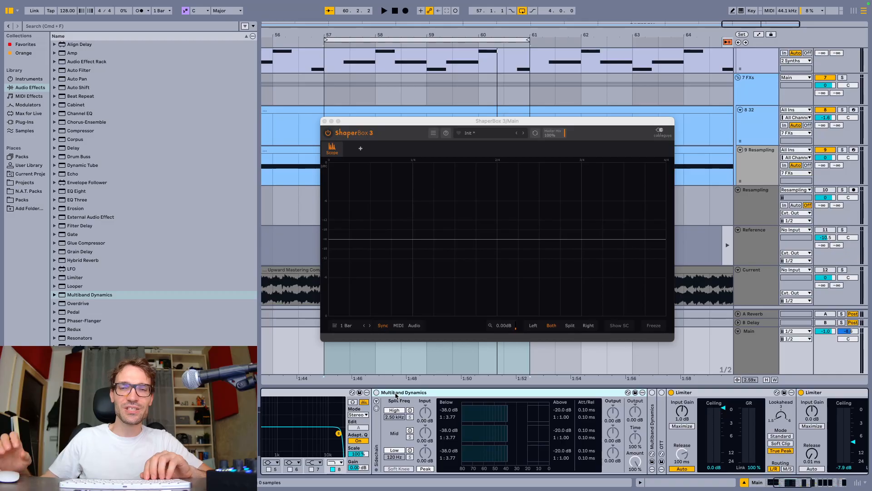
Step: Switch on the new Multiband Dynamics and set all three bands' Below threshold to -32.2 dB and ratio to 1:Inf during playback
key(space)
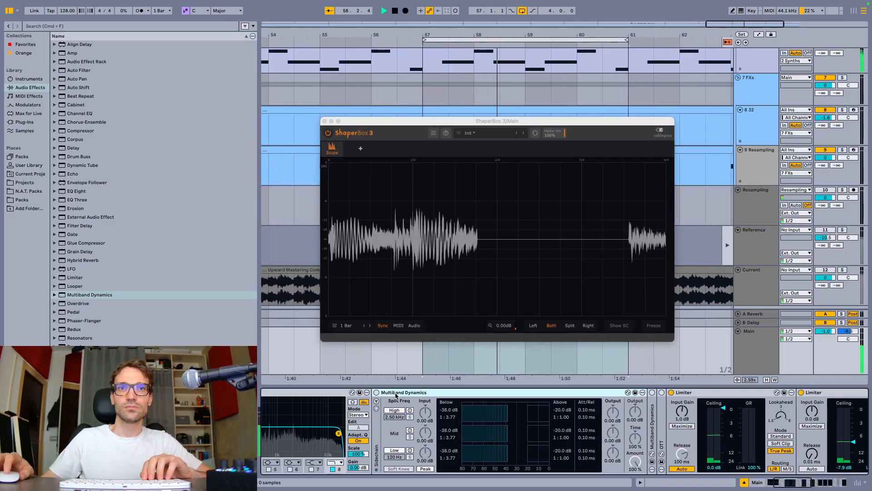
click(377, 392)
key(space)
key(space)
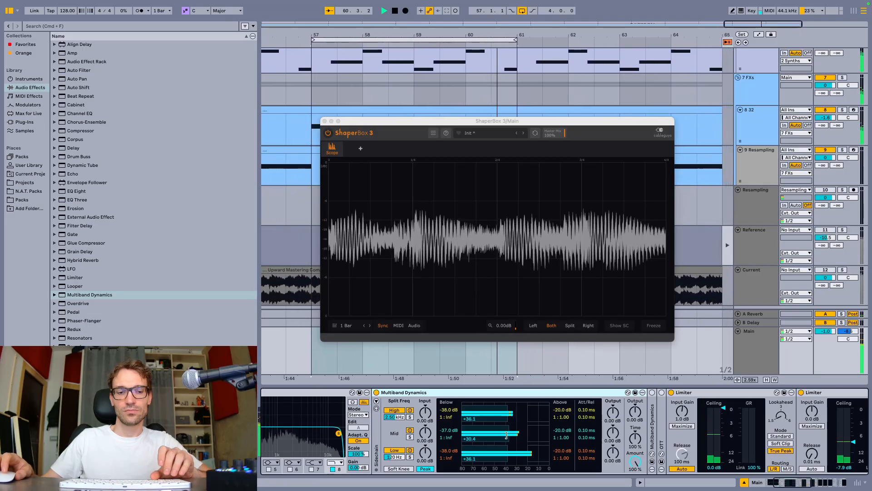
drag(507, 435, 515, 436)
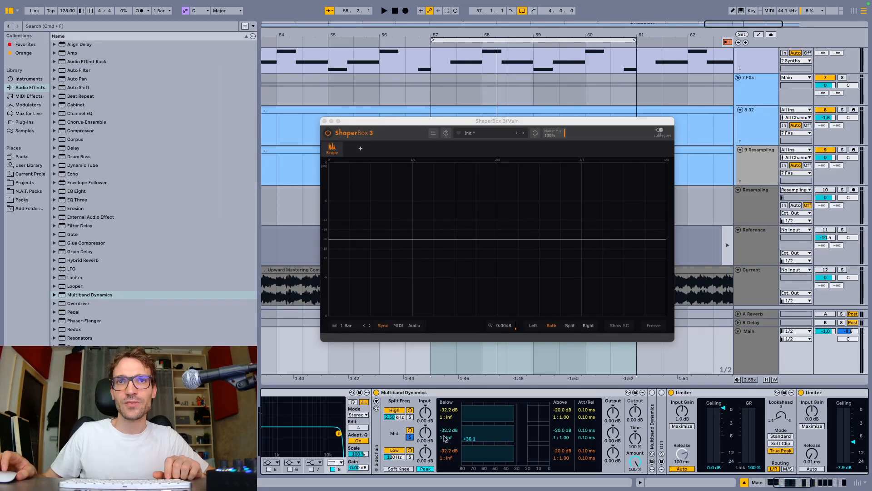
Step: Audition the soloed mid band in the loop, setting its attack to 6.29 ms and its release to 20.5 ms
key(space)
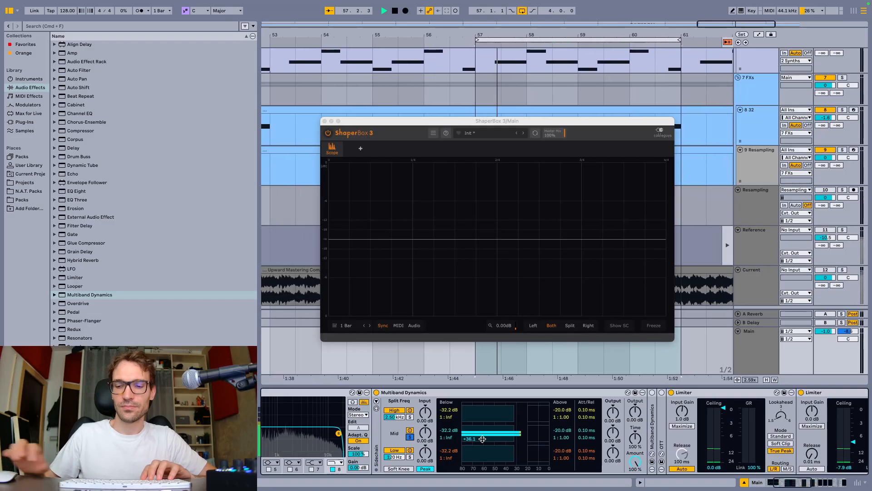
key(space)
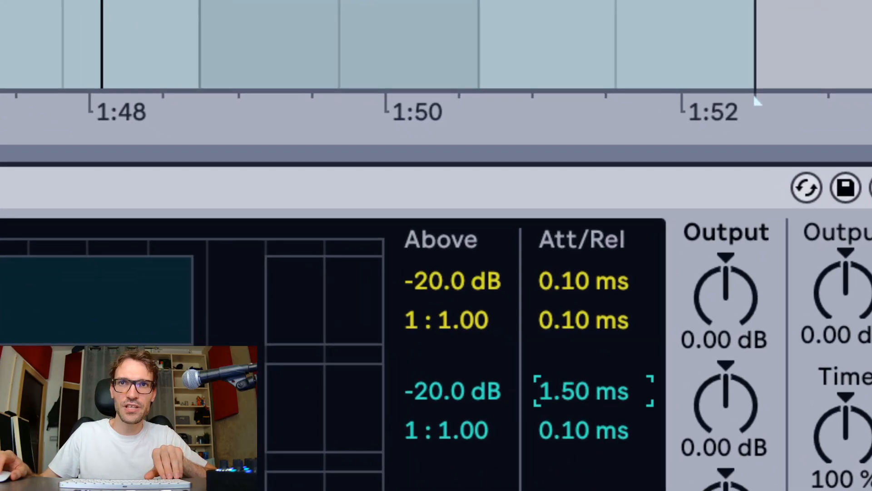
click(583, 430)
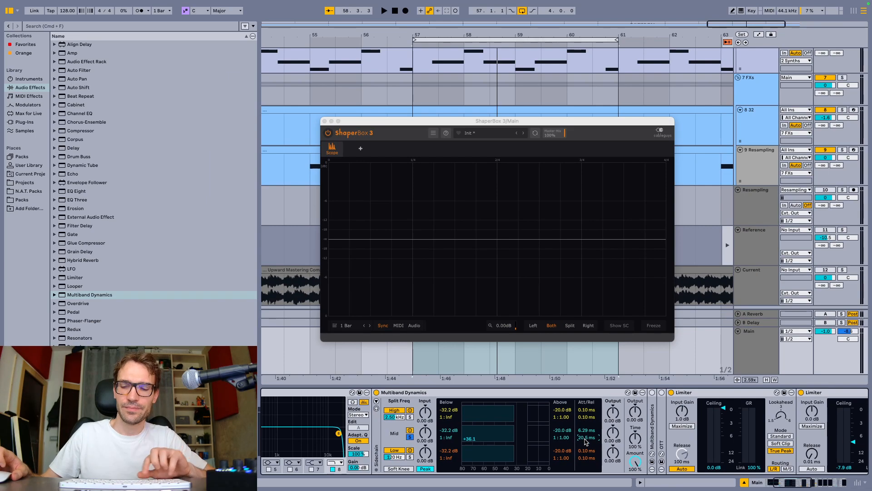
key(space)
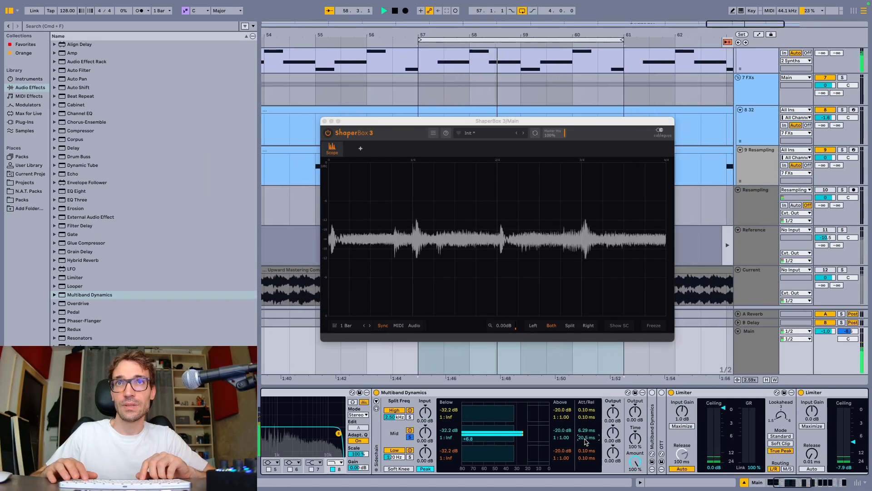
key(space)
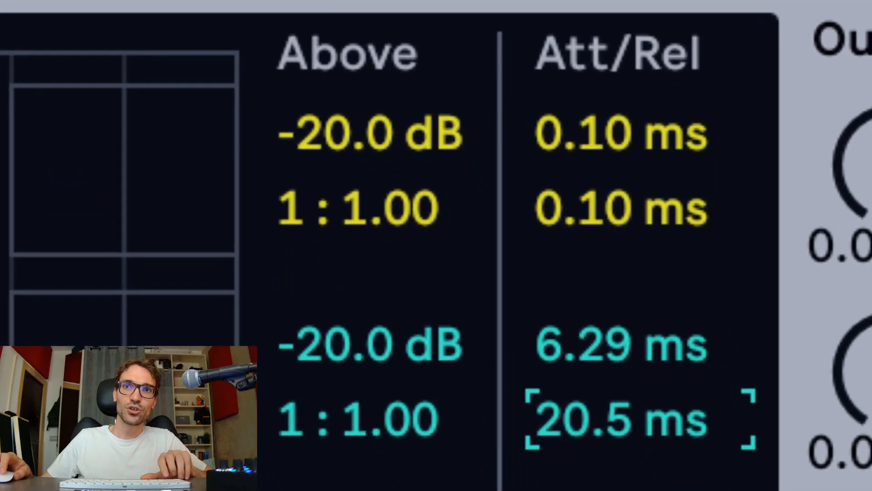
Step: Set the mid band's attack to 0.30 ms, release to 0.10 ms and Below ratio to 1:1.05 while auditioning the loop
drag(582, 438, 586, 411)
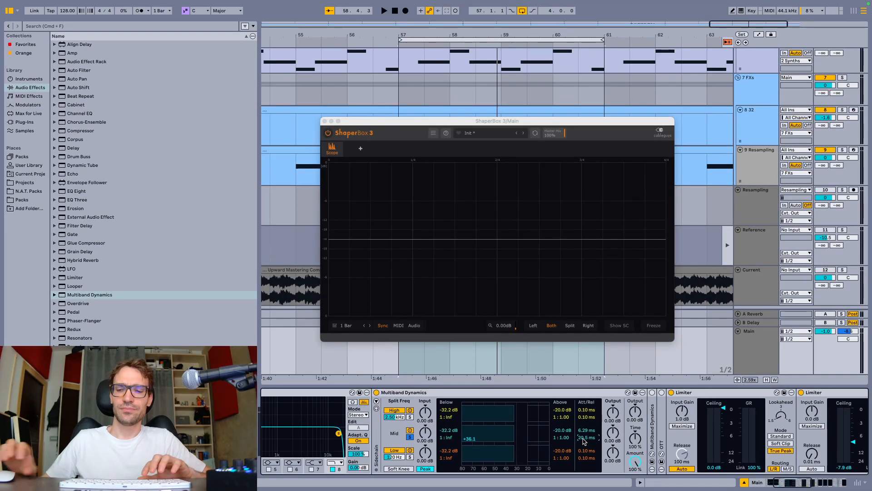
key(space)
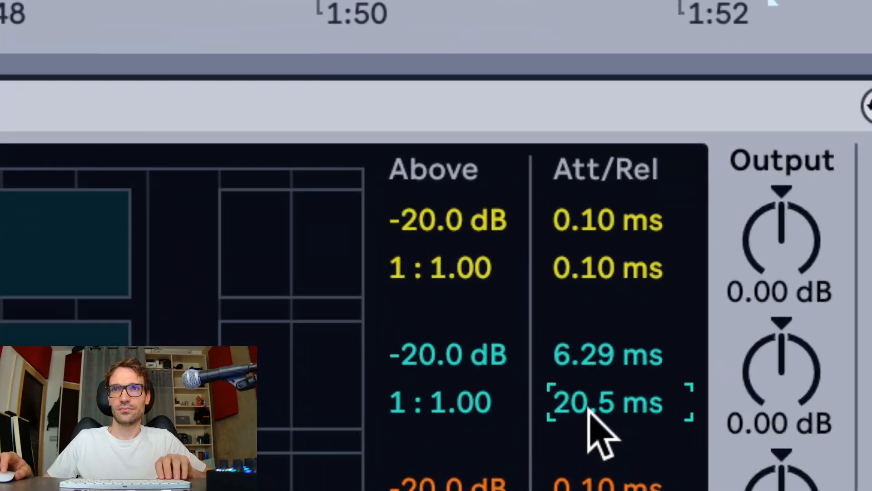
drag(584, 441, 584, 449)
drag(609, 402, 578, 462)
scroll(564, 435, left, 1)
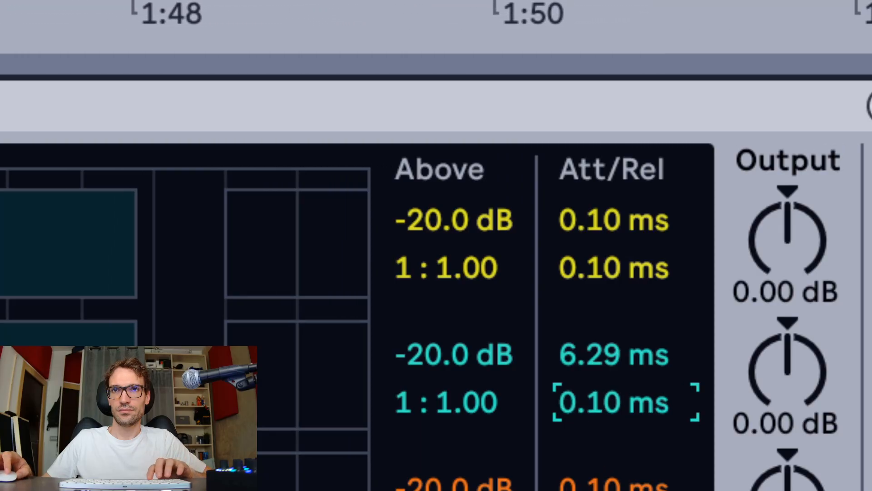
scroll(584, 432, right, 1)
drag(593, 380, 594, 400)
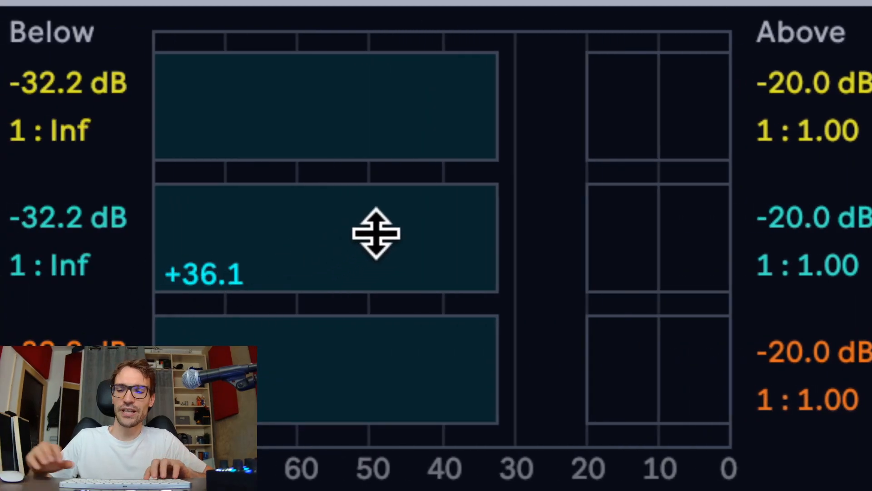
key(space)
mouse_move(376, 233)
mouse_down()
mouse_move(376, 318)
mouse_move(376, 293)
mouse_move(376, 310)
mouse_up()
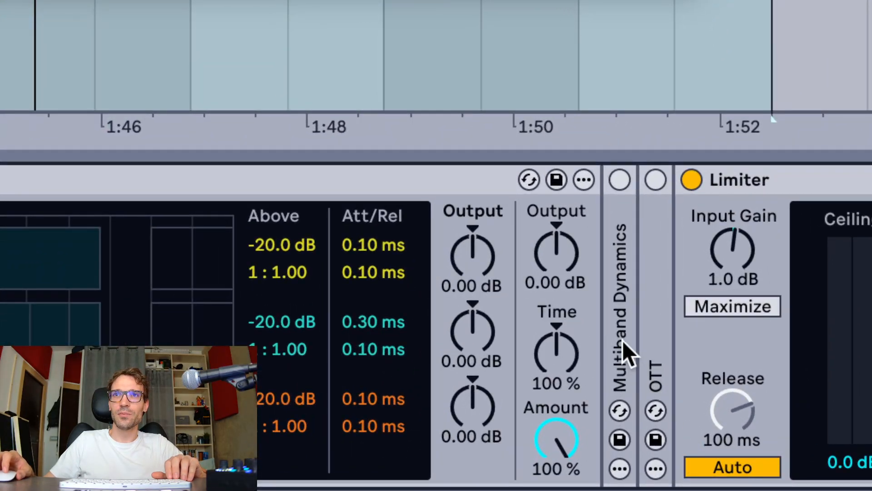
Step: Expand the existing Multiband Dynamics and try adjusting the high and mid bands' Below ratios, undoing each change
double_click(653, 434)
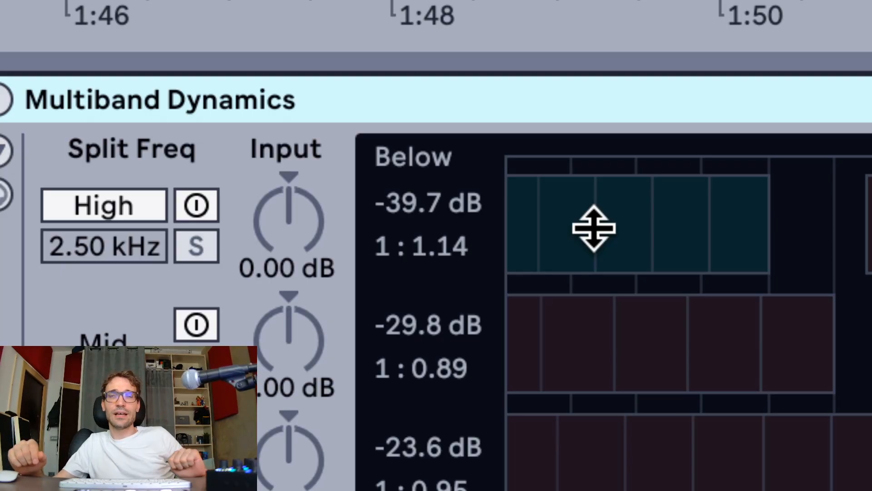
drag(594, 228, 594, 261)
key(super+z)
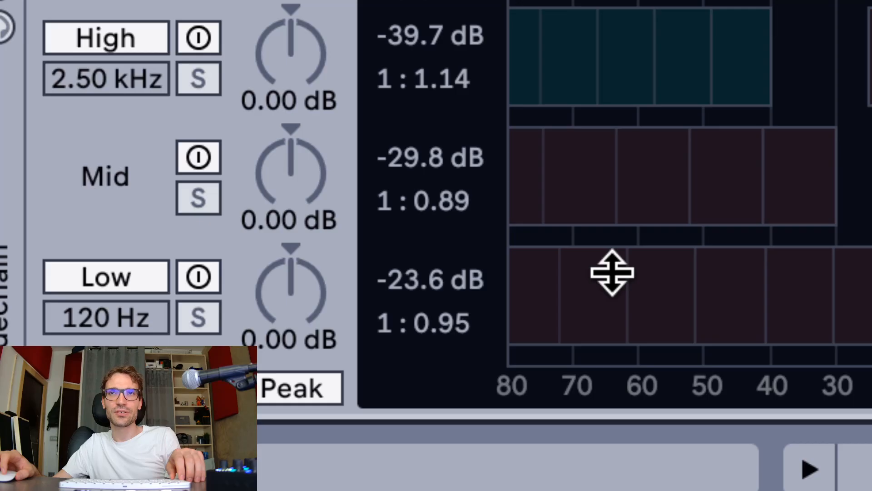
mouse_move(640, 175)
mouse_down()
mouse_move(640, 186)
mouse_move(639, 174)
mouse_up()
key(ctrl+z)
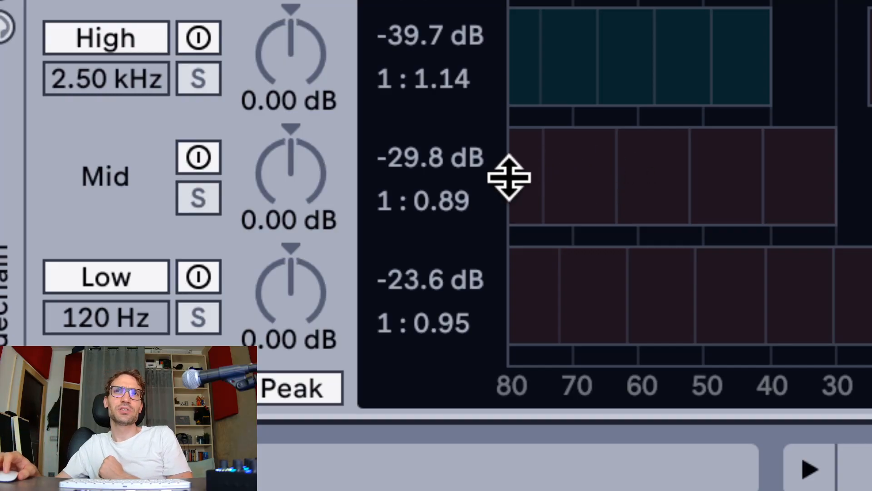
Step: Try resetting the Below ratios of the mid and low bands to 1:1.00, and undo the resets
click(461, 210)
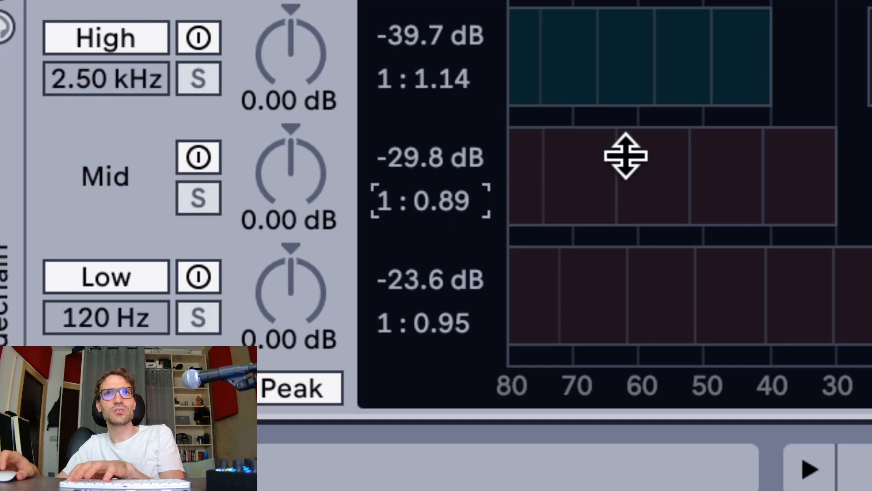
key(Delete)
click(600, 259)
key(ctrl+z)
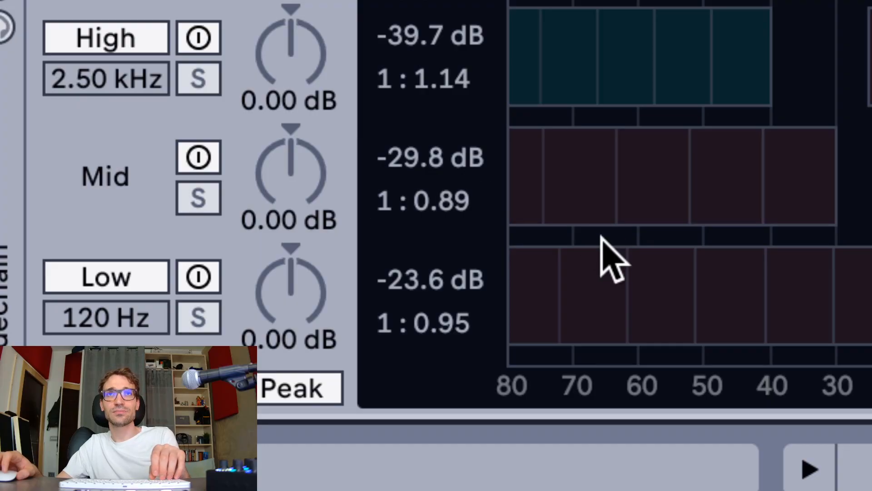
double_click(606, 206)
double_click(598, 262)
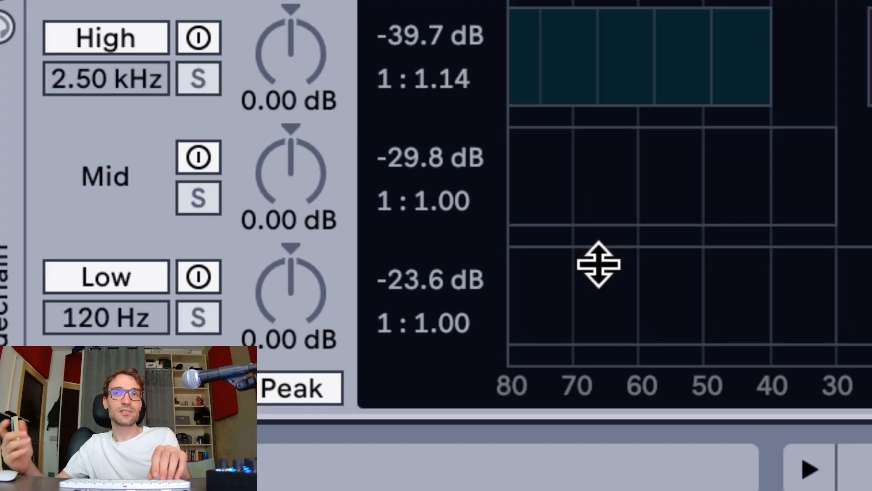
key(ctrl+z)
key(ctrl+z)
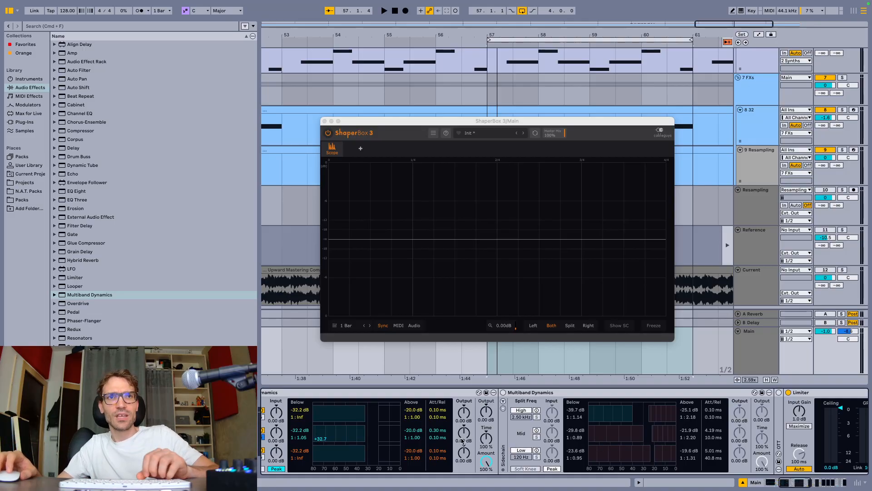
Step: Play the loop, switch the new Multiband Dynamics off and switch the existing one beside it on
scroll(466, 439, left, 5)
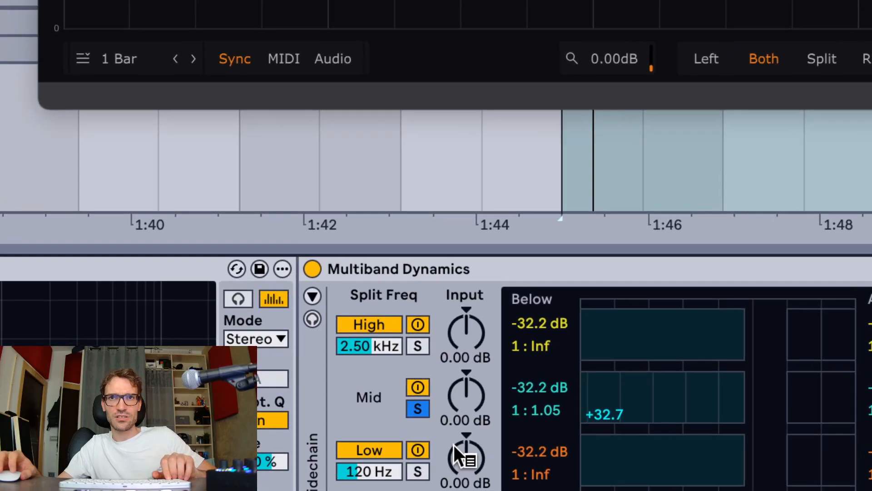
key(space)
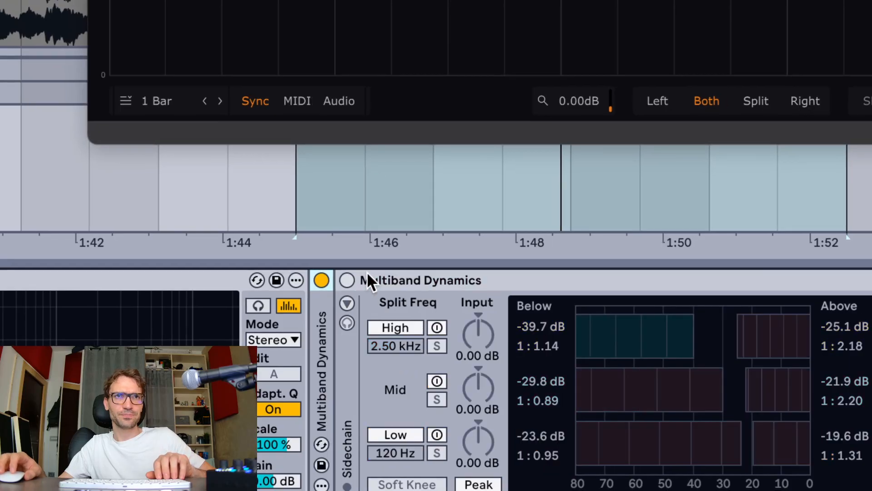
click(323, 278)
click(346, 280)
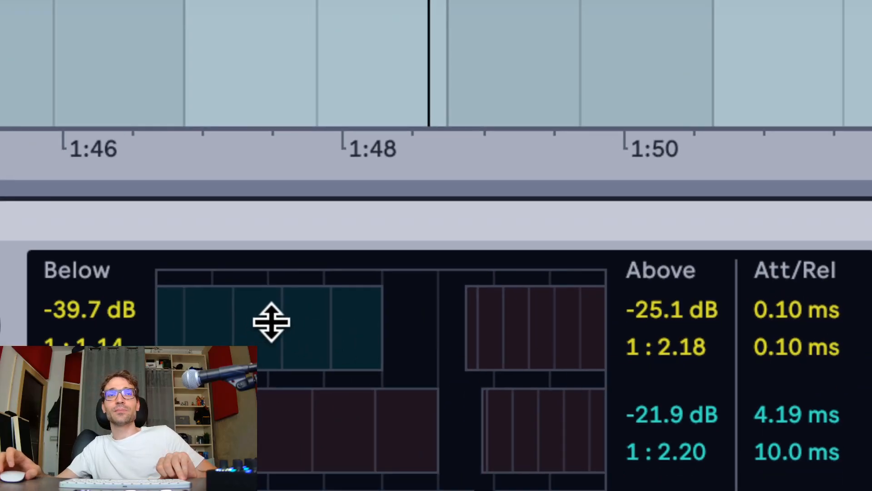
Step: Try the high band's Above ratio at 1:1.00 and Below ratio at 1:0.98 during playback, undoing the Below change
double_click(500, 308)
key(space)
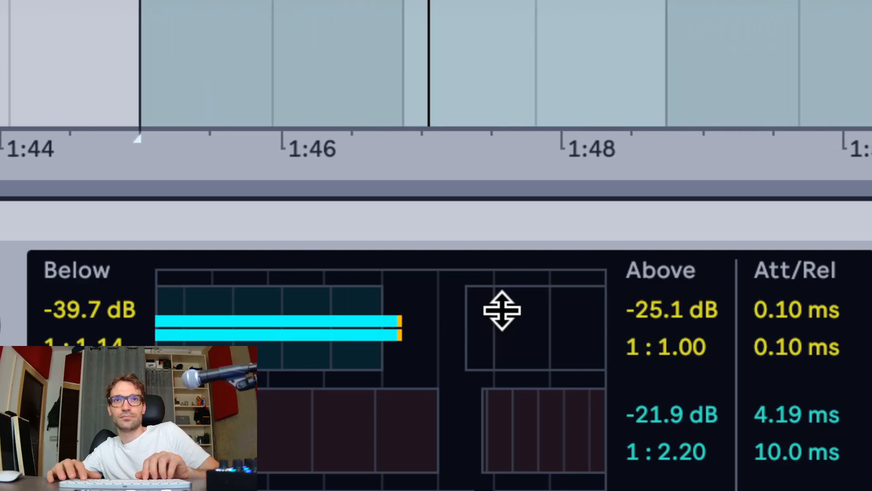
drag(363, 322, 364, 313)
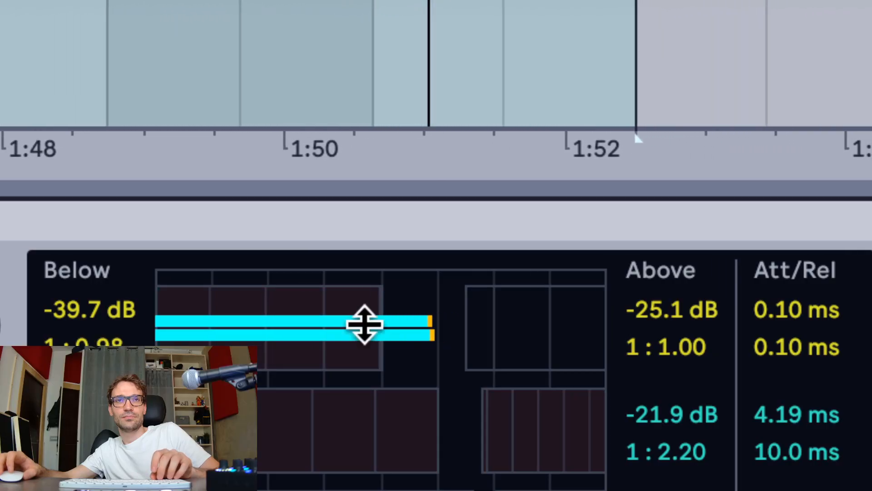
key(ctrl+z)
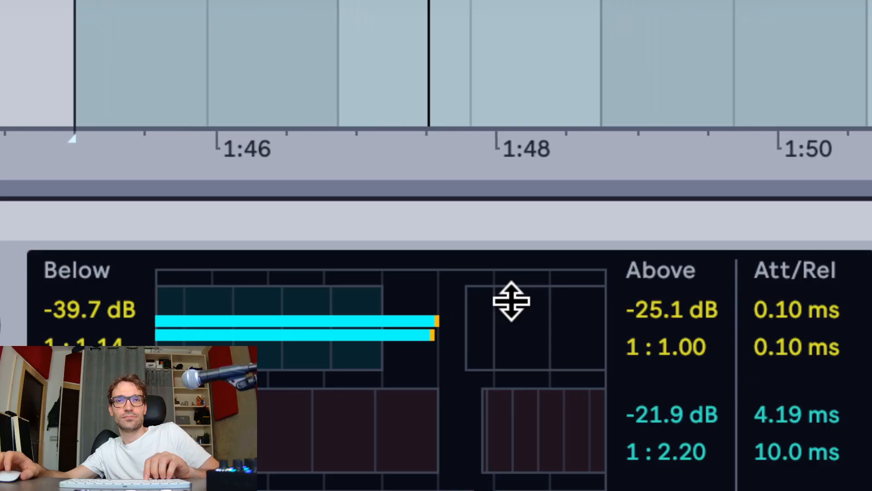
key(space)
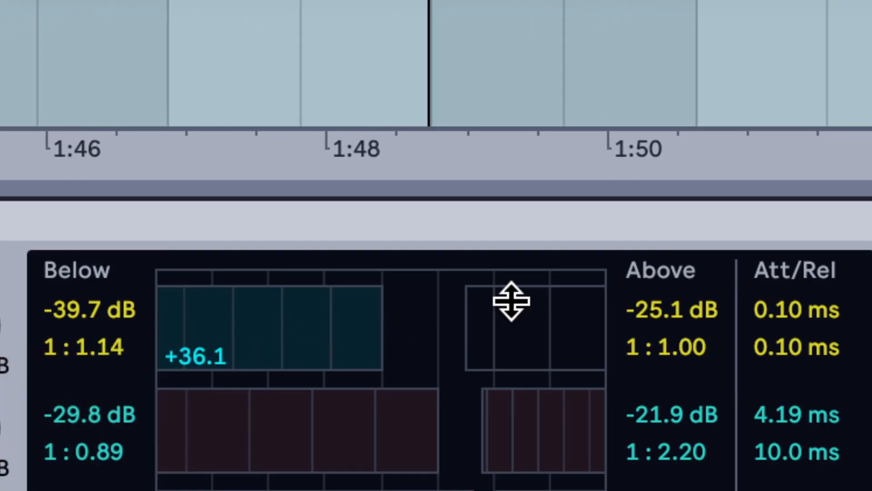
Step: Audition the soloed low band with a 5.78 ms release, and set its release to 40.0 ms
key(space)
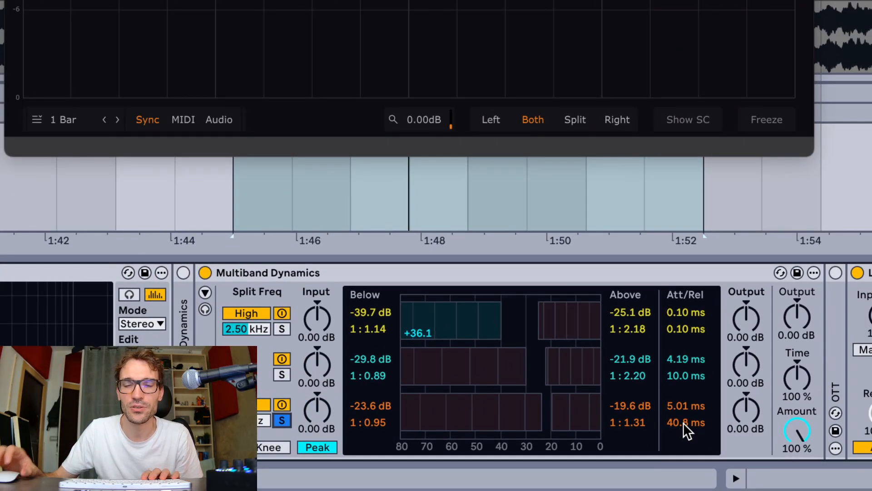
key(space)
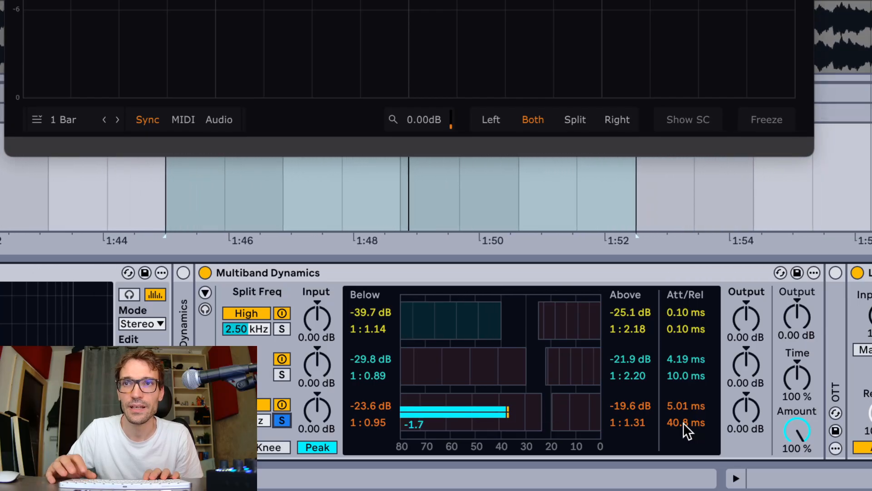
drag(678, 422, 677, 449)
key(space)
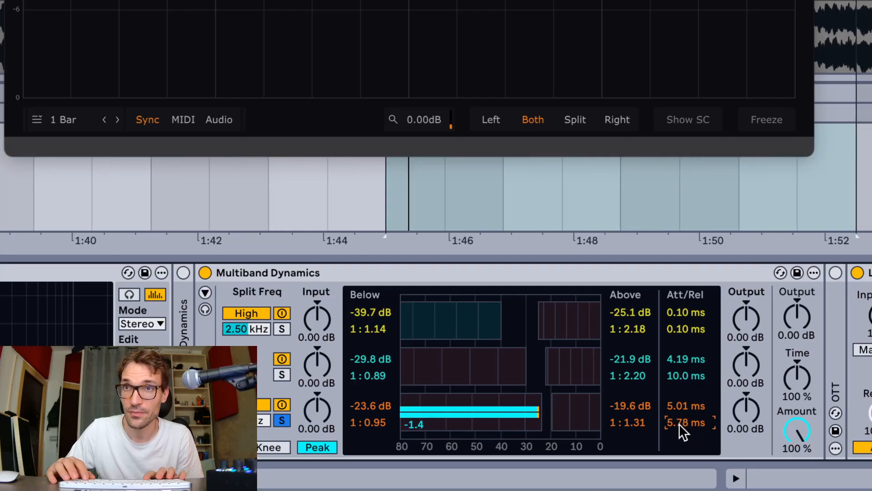
mouse_move(680, 424)
mouse_down()
mouse_move(680, 437)
mouse_move(679, 423)
mouse_up()
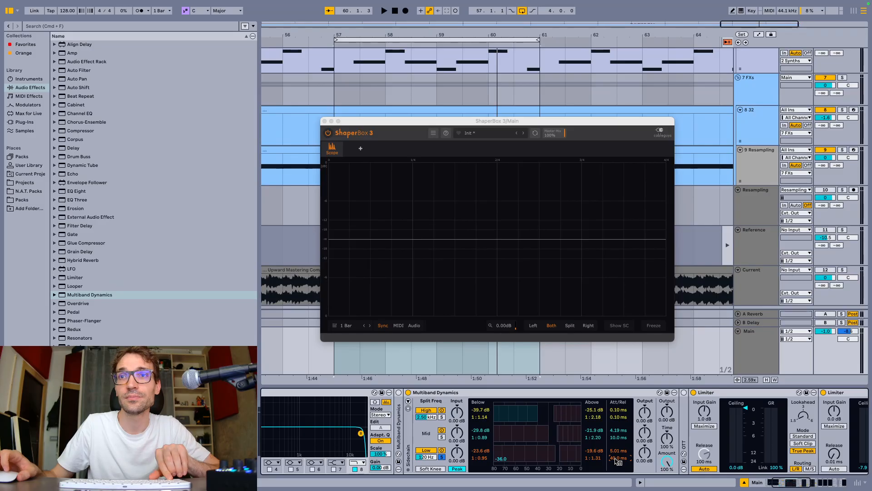
key(space)
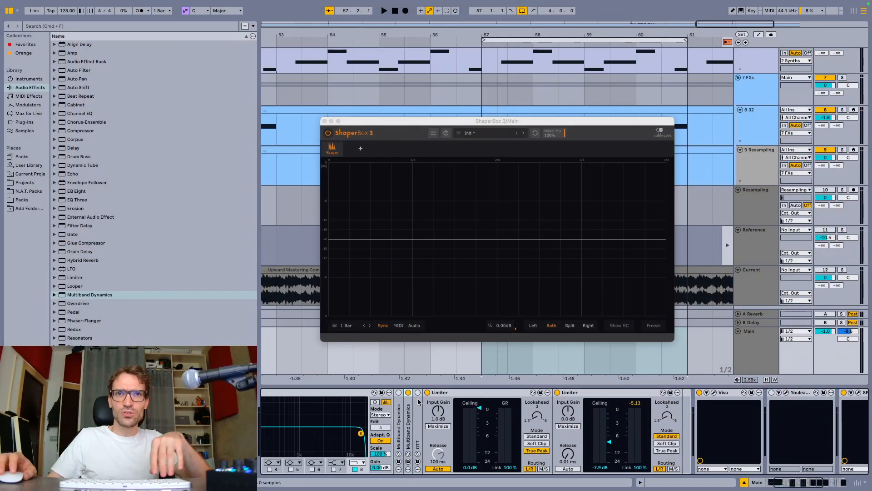
Step: Expand the existing Multiband Dynamics and the OTT device, play the loop and switch OTT on to compare
double_click(409, 411)
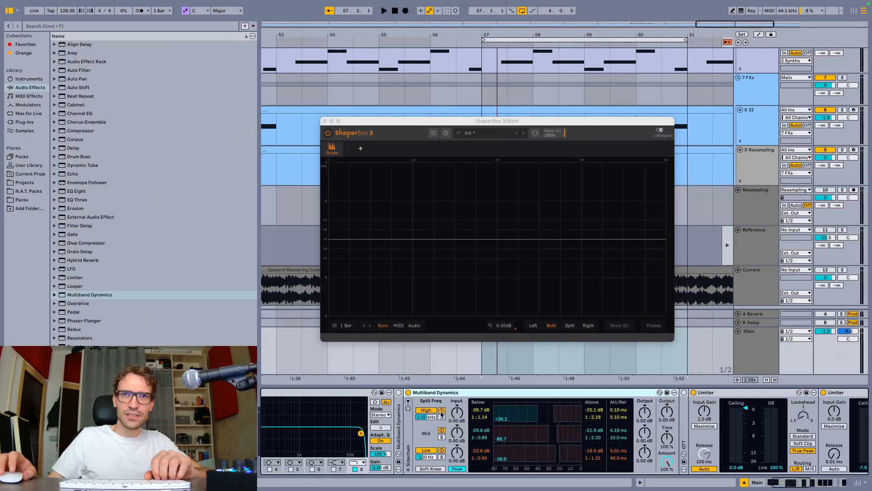
double_click(688, 422)
scroll(700, 424, right, 5)
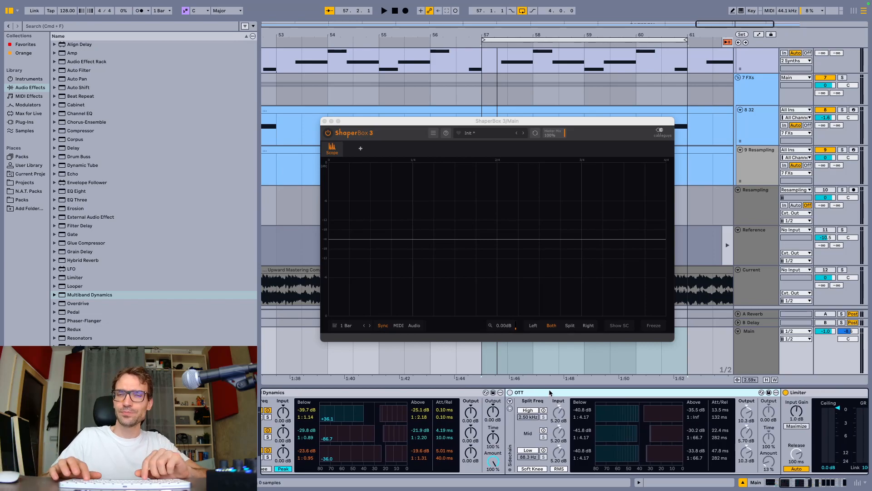
key(space)
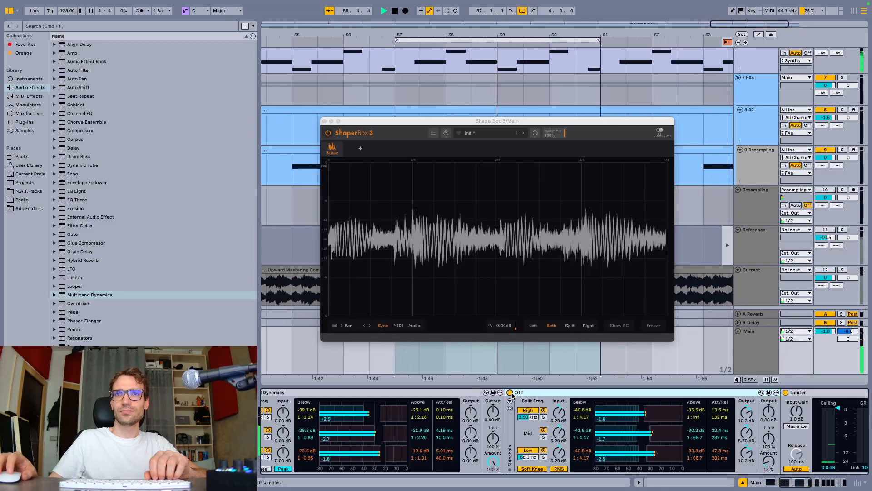
Step: Toggle OTT during the loop, stop playback, and try its Amount at 53 %, undoing that change
click(510, 392)
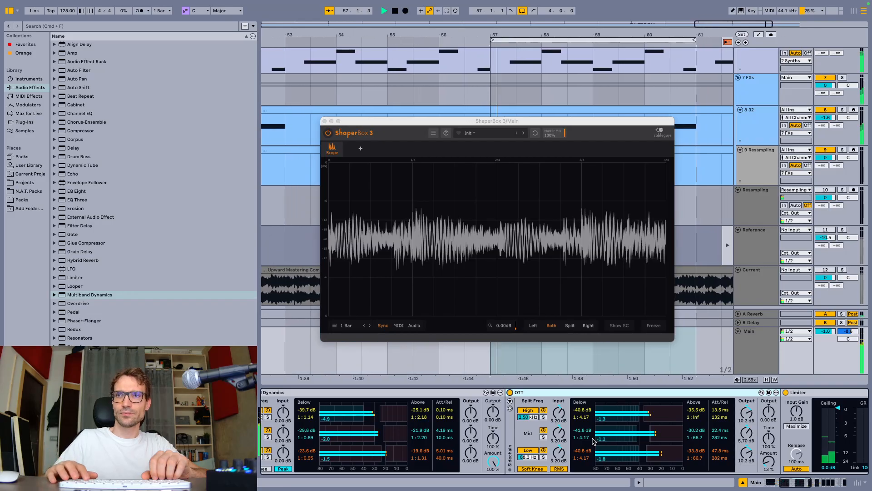
key(space)
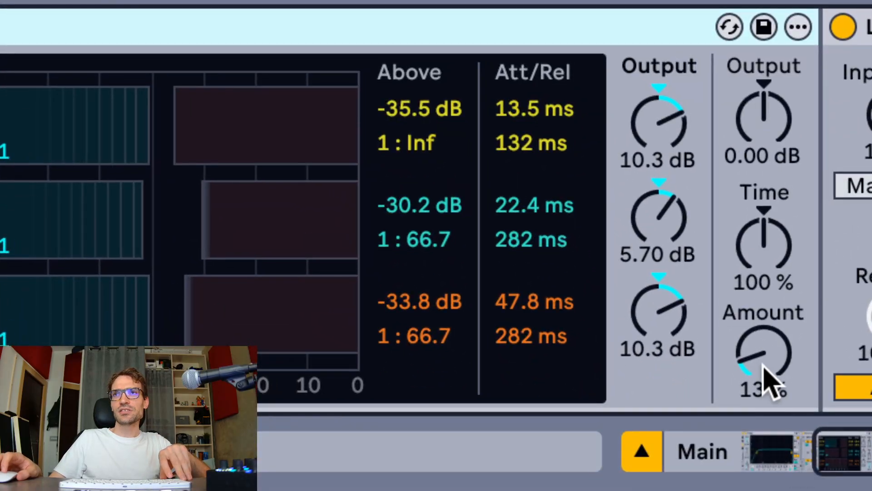
drag(767, 382, 768, 347)
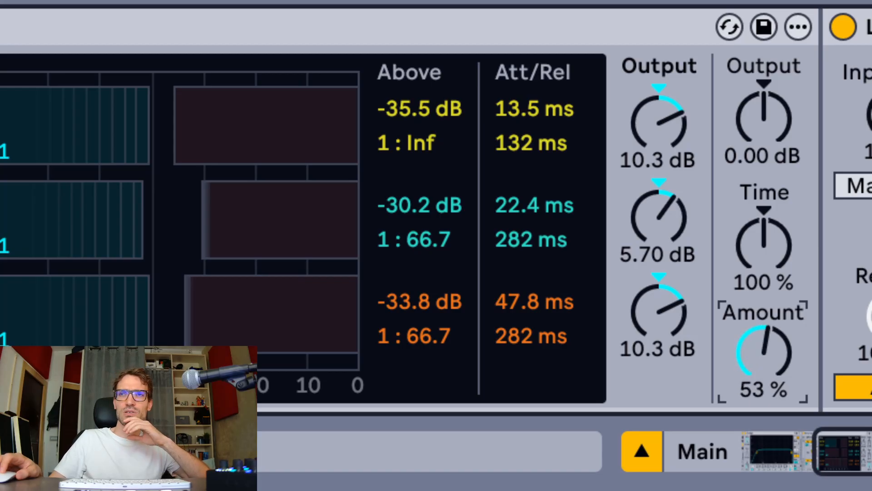
key(super+z)
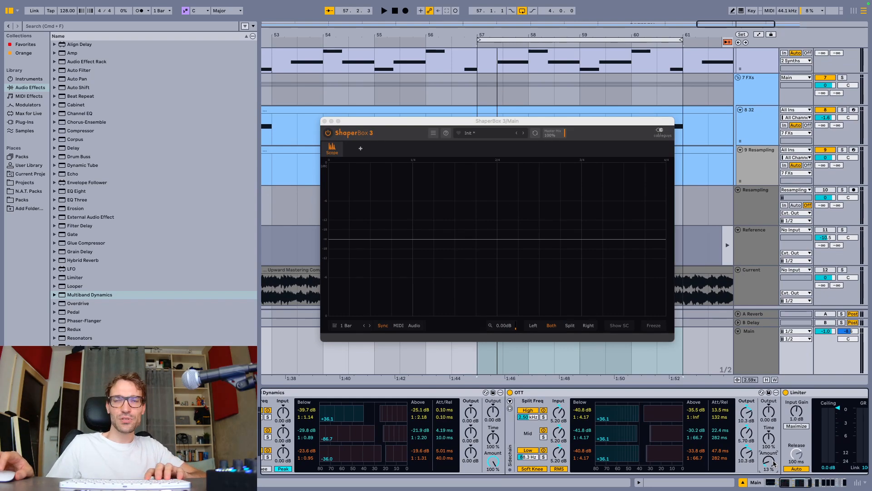
Step: Try OTT's Amount at 81 %, 0 % and 32 %, and set it back to 13 %
key(space)
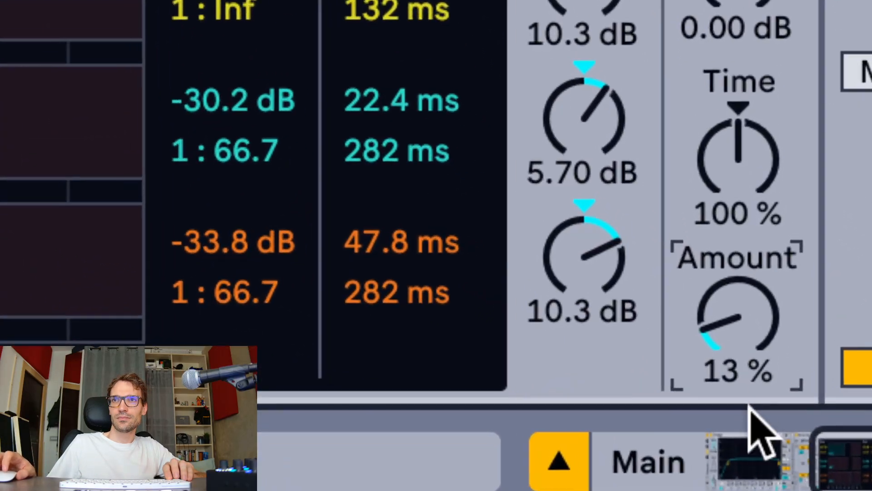
drag(766, 435, 767, 423)
drag(738, 311, 738, 294)
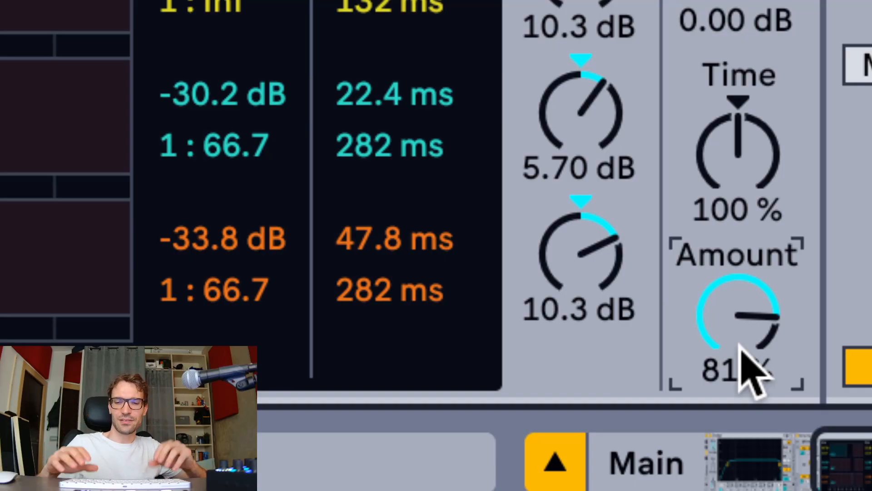
mouse_move(740, 346)
mouse_down()
mouse_move(740, 405)
mouse_move(750, 328)
mouse_move(740, 360)
mouse_up()
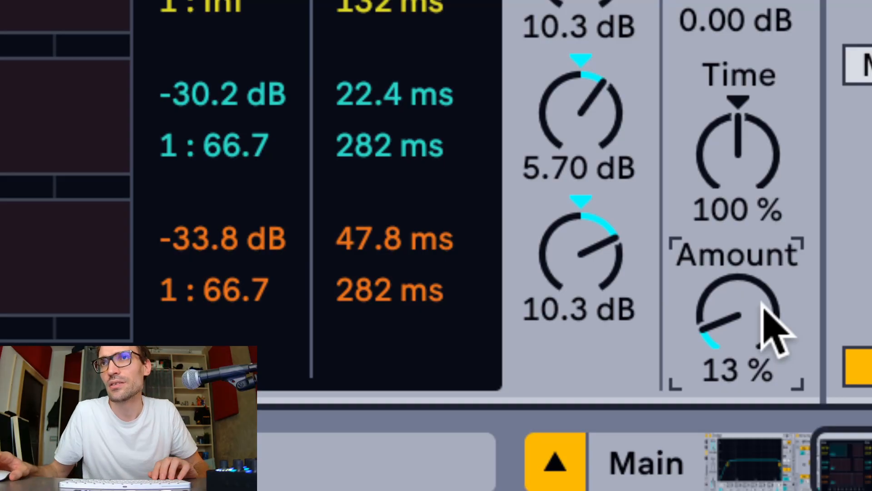
drag(751, 316, 751, 332)
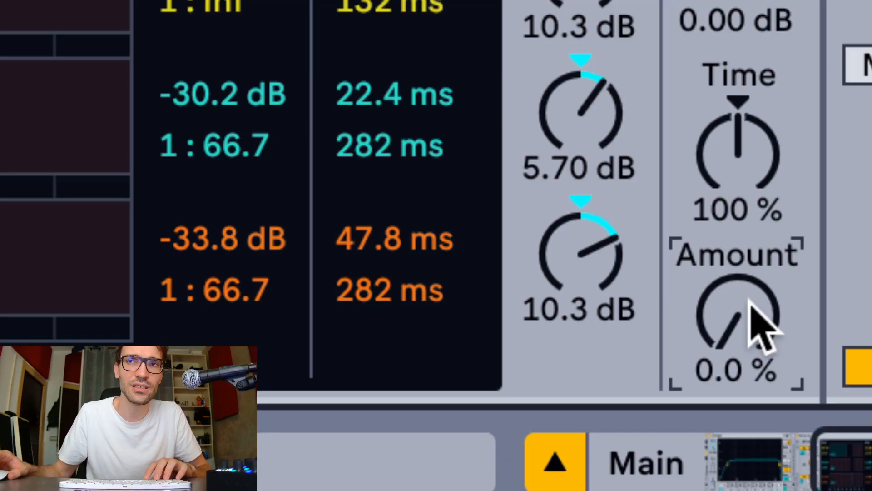
drag(750, 298, 749, 269)
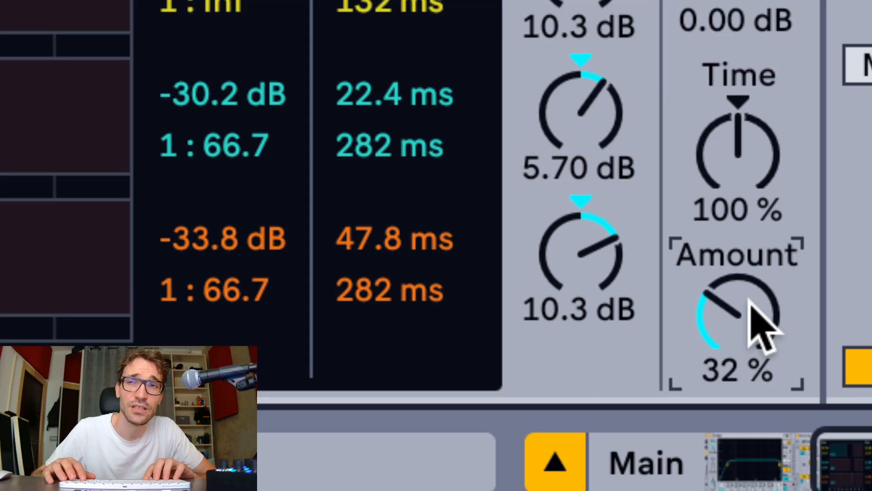
text(13)
key(Return)
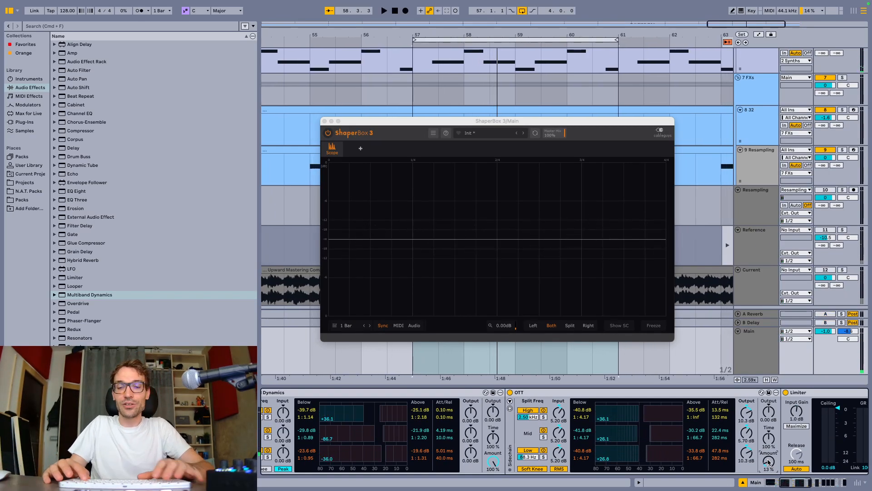
Step: Hide the open ShaperBox 3 window and select the Drum Rack track to show its devices
key(alt+super+p)
scroll(547, 255, down, 10)
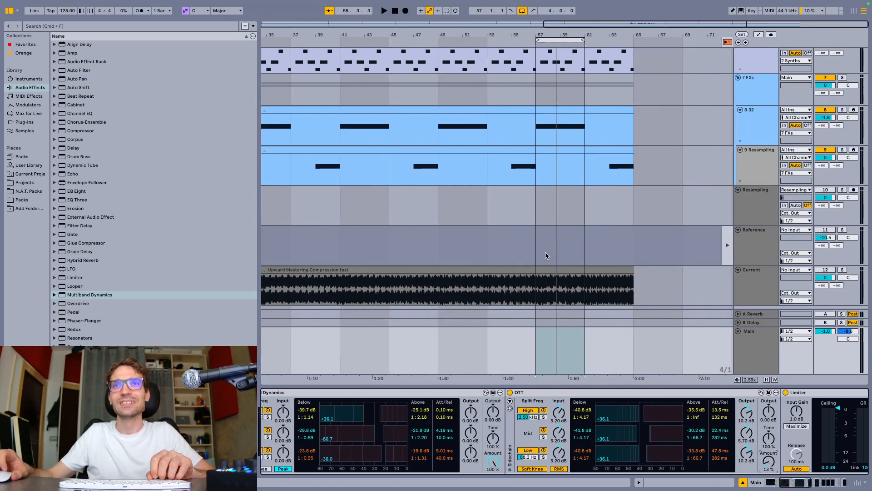
scroll(414, 202, up, 5)
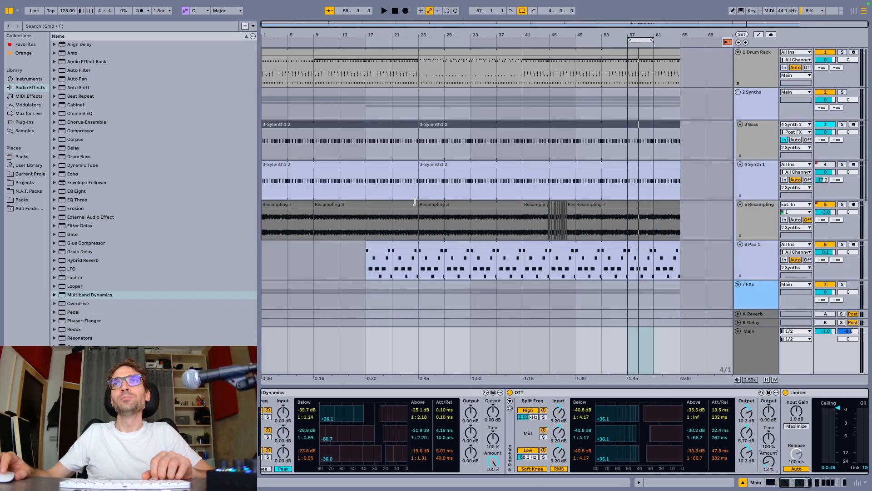
click(768, 104)
click(750, 78)
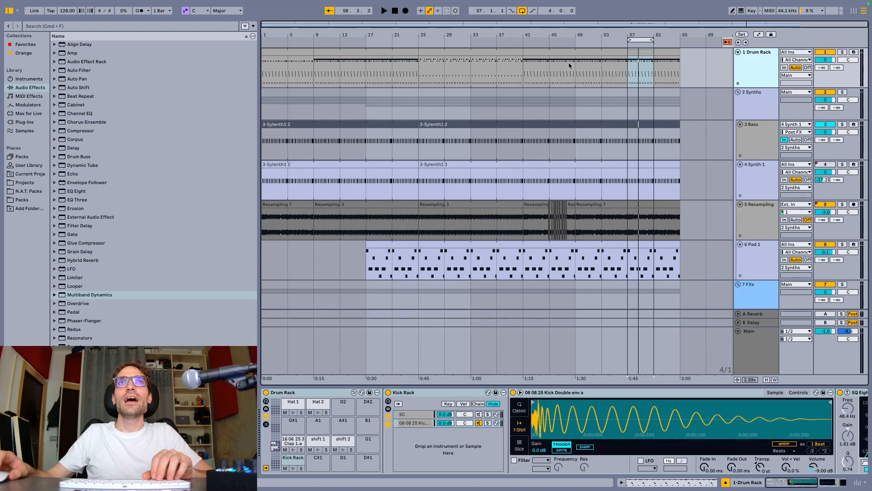
Step: Loop the Drum Rack track's eight bars from bar 9 to bar 17, keeping the track selected
drag(317, 84, 369, 80)
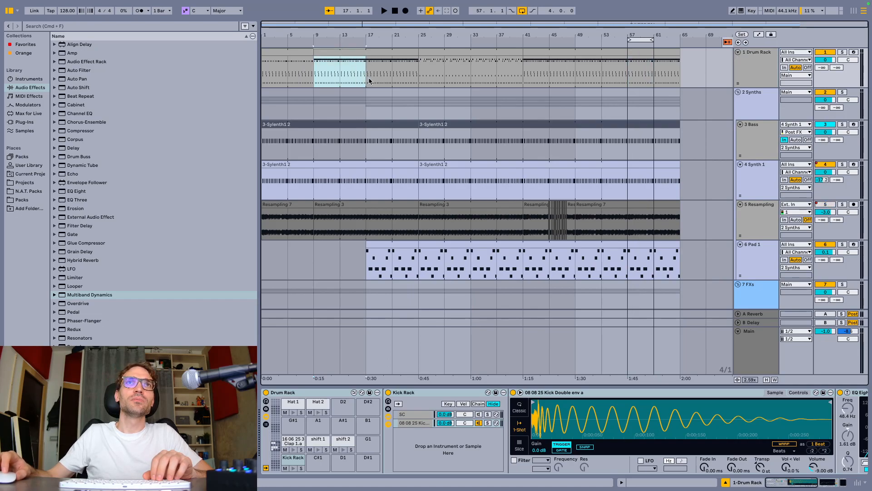
key(super+l)
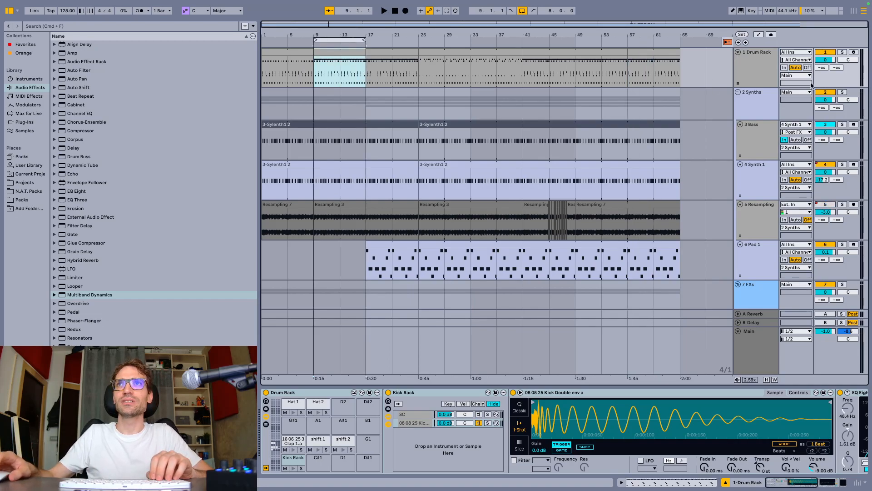
click(763, 70)
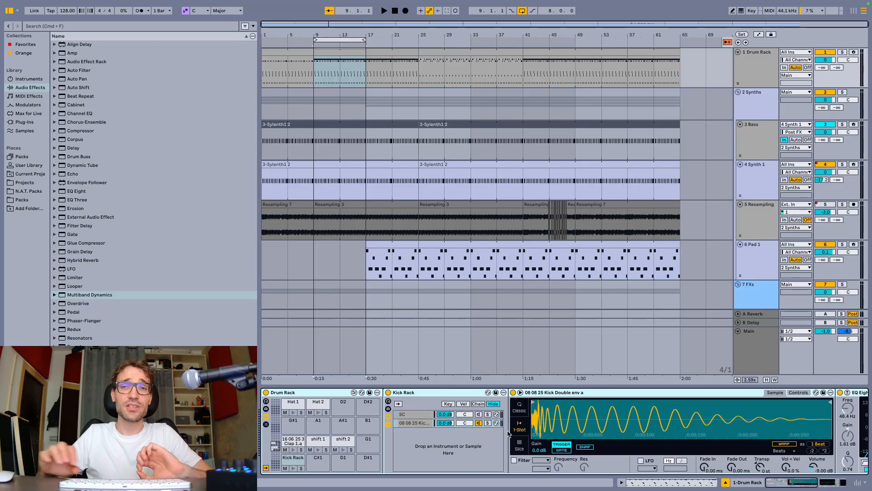
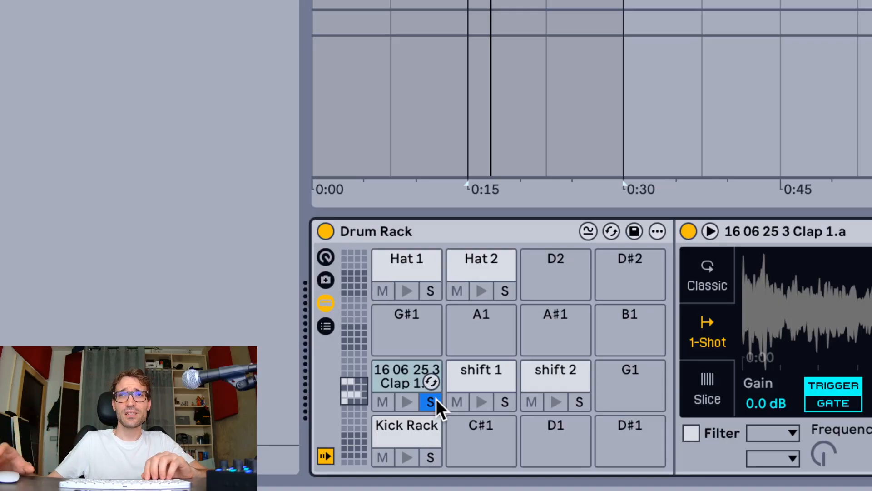
Step: Play the loop and audition the soloed clap, shift 1 and shift 2 pads separately, then solo all three together
key(space)
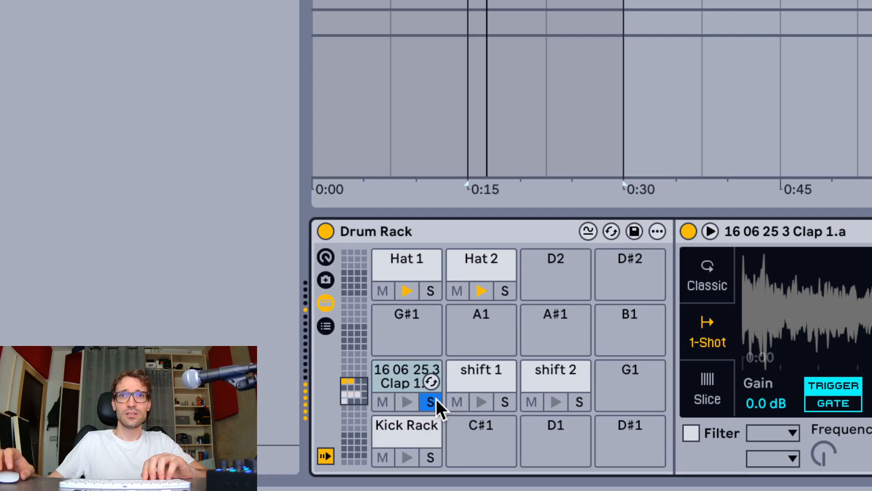
click(503, 397)
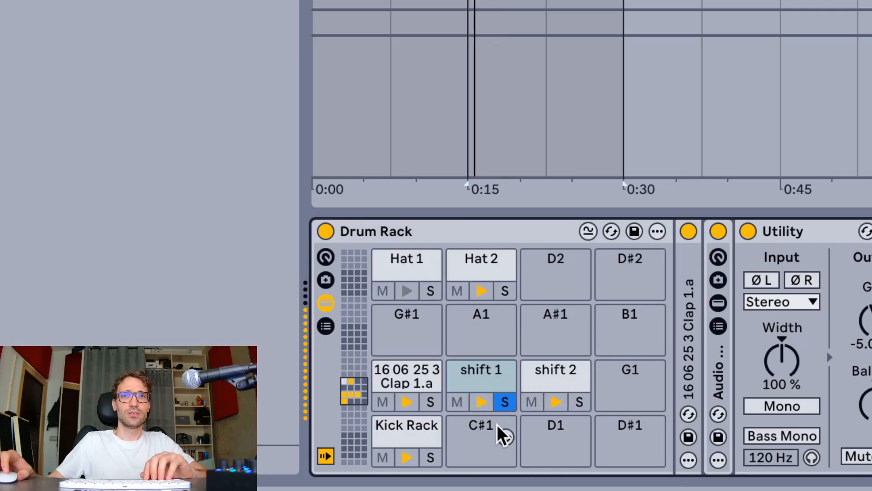
click(578, 402)
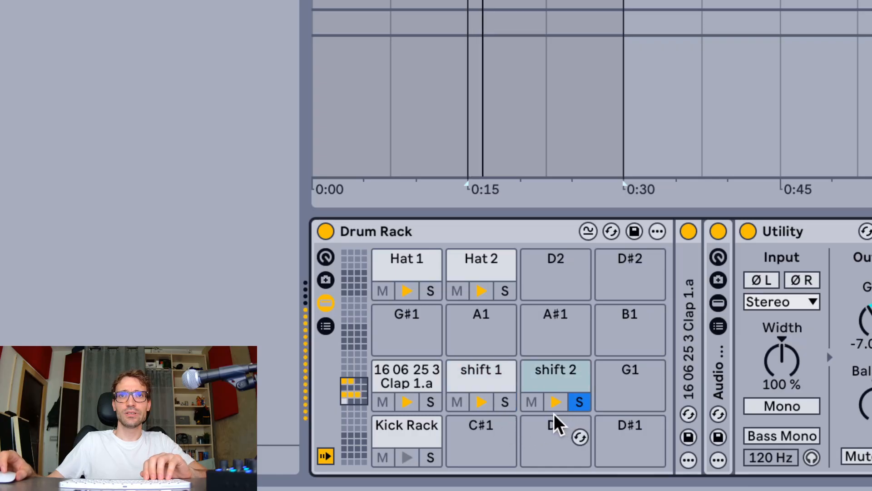
ctrl+click(506, 400)
ctrl+click(429, 401)
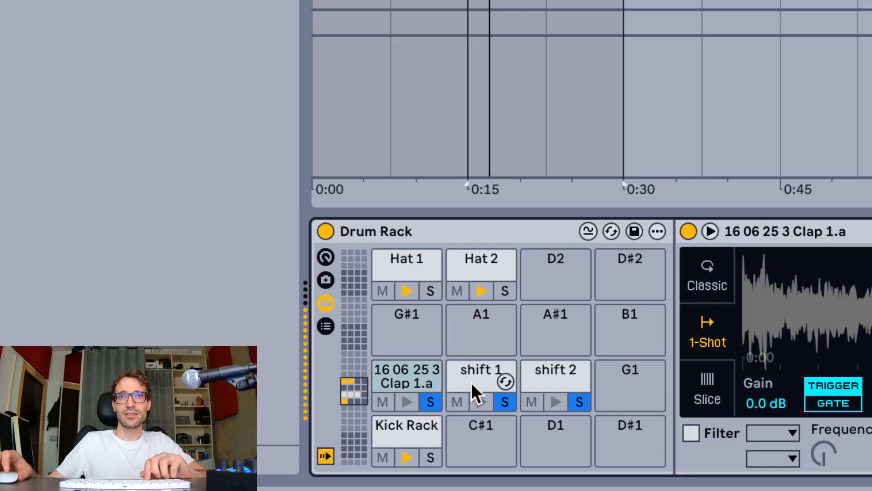
Step: Add the Kick Rack to the soloed pads, solo it alone, and clear the pad solo
ctrl+click(430, 457)
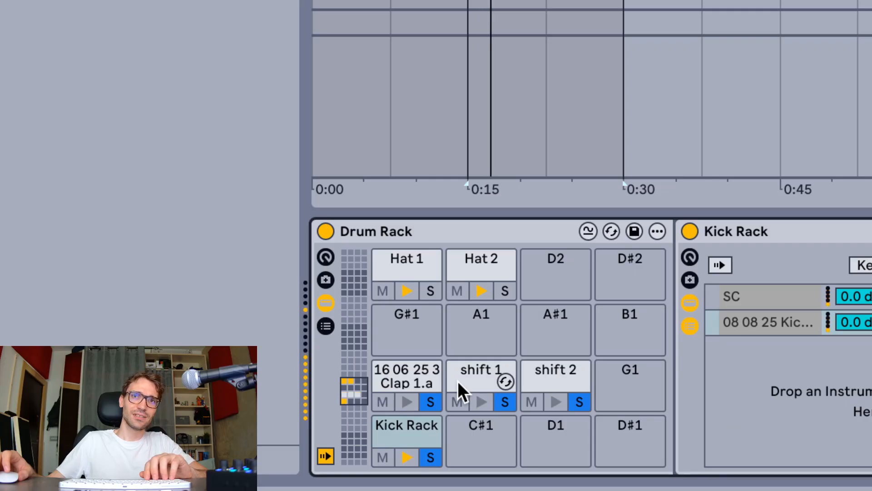
click(432, 452)
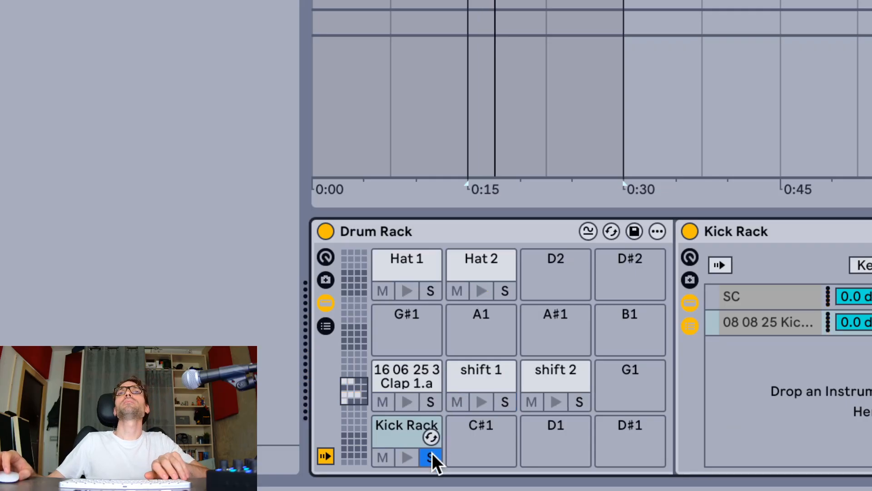
click(432, 452)
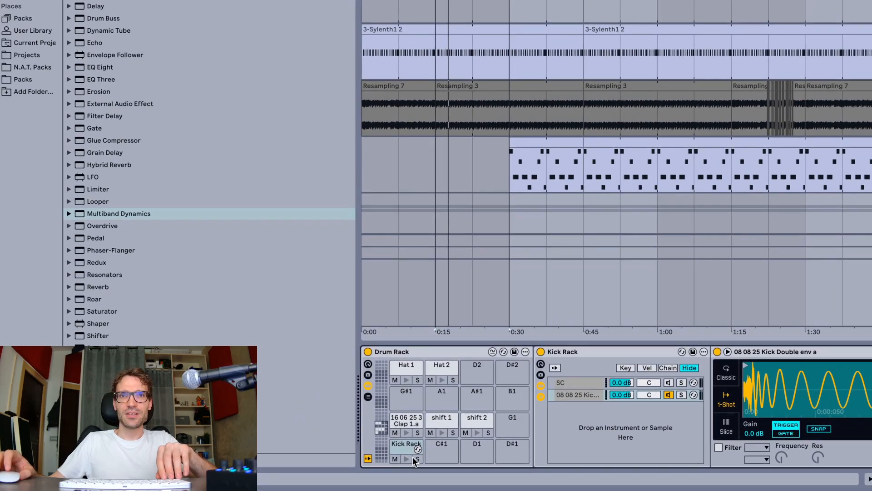
scroll(544, 453, right, 10)
scroll(560, 459, left, 1)
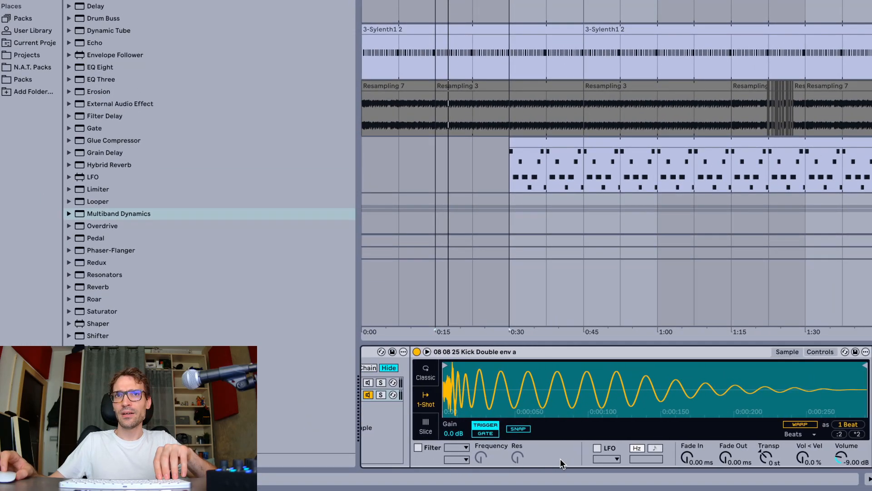
scroll(552, 421, right, 5)
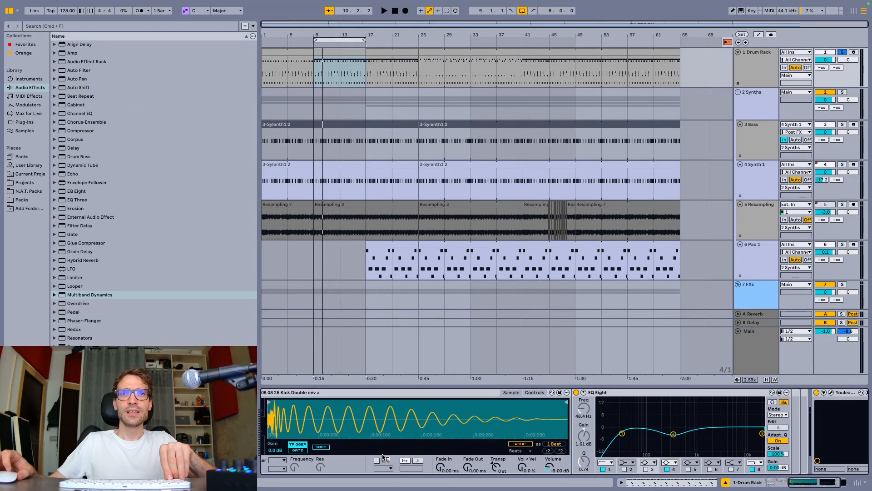
scroll(535, 444, left, 5)
scroll(383, 457, left, 2)
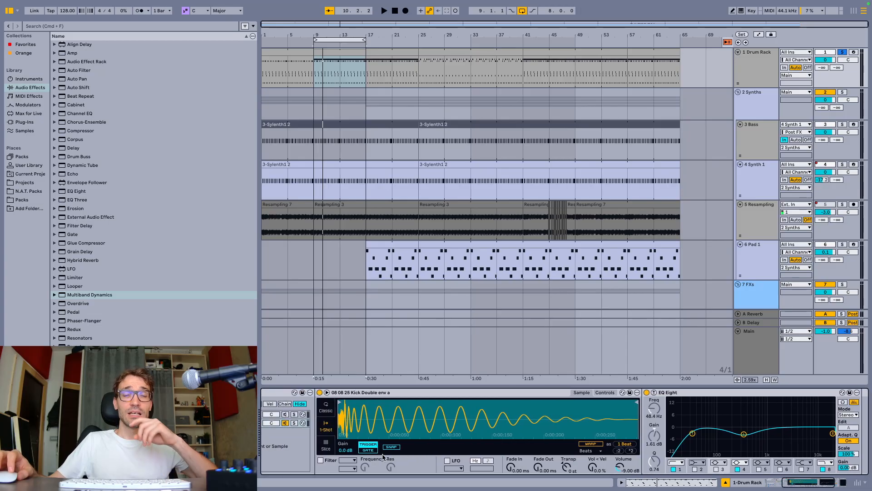
scroll(382, 456, left, 1)
scroll(383, 456, left, 2)
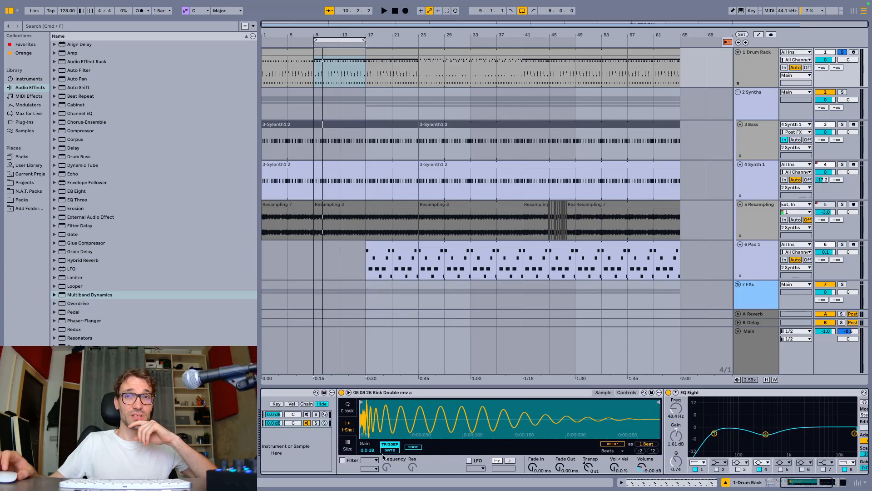
scroll(382, 456, left, 10)
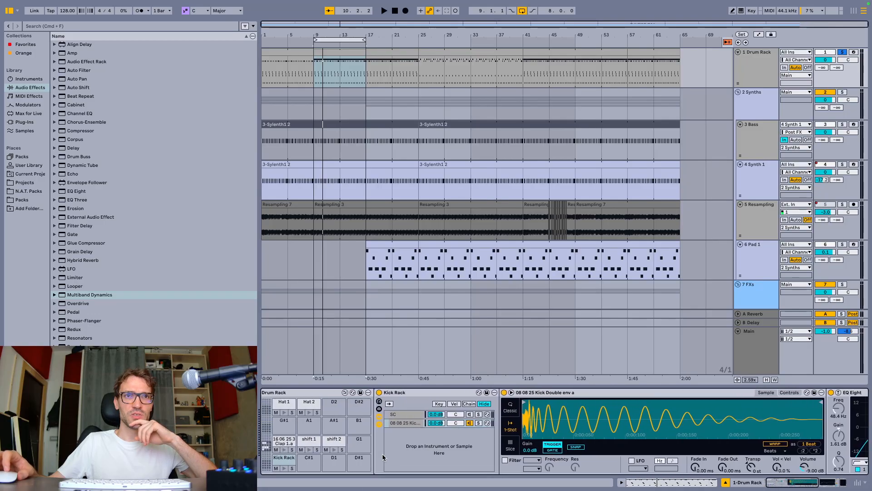
scroll(349, 463, left, 2)
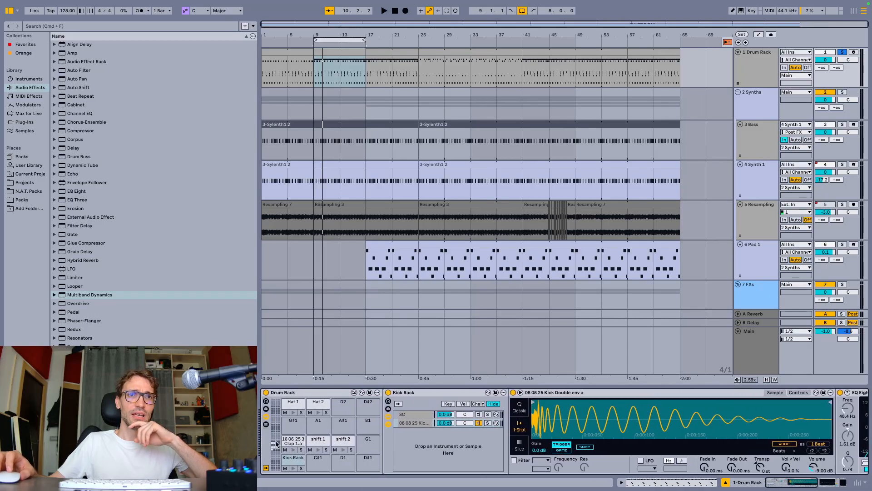
Step: View the clap pad's devices, then reopen the Kick Rack and select the low-cut band 1 in its EQ Eight
click(300, 441)
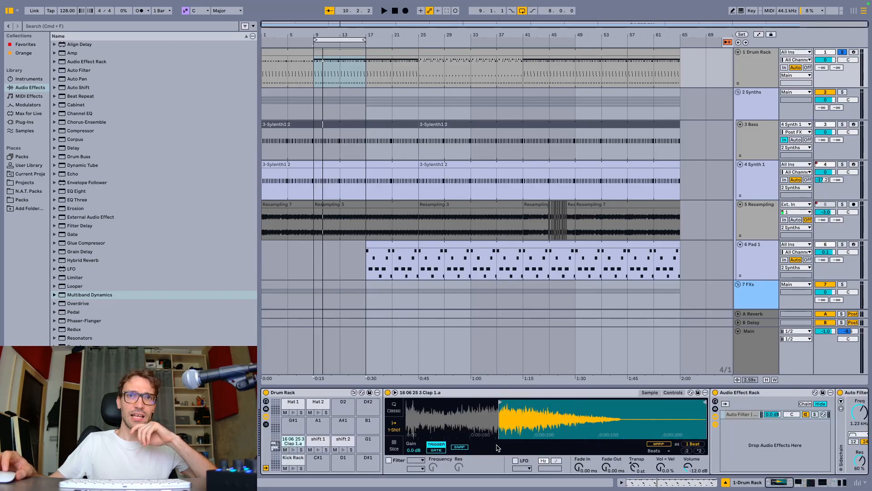
click(298, 461)
scroll(516, 436, right, 8)
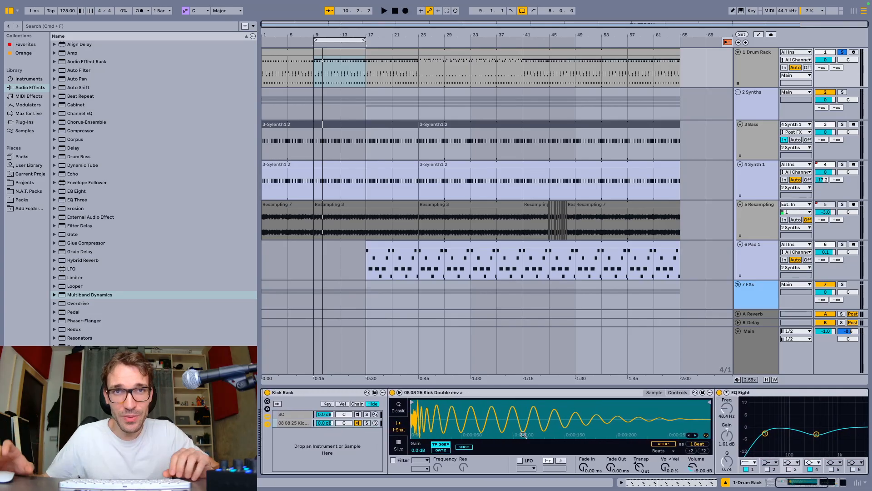
scroll(545, 427, right, 15)
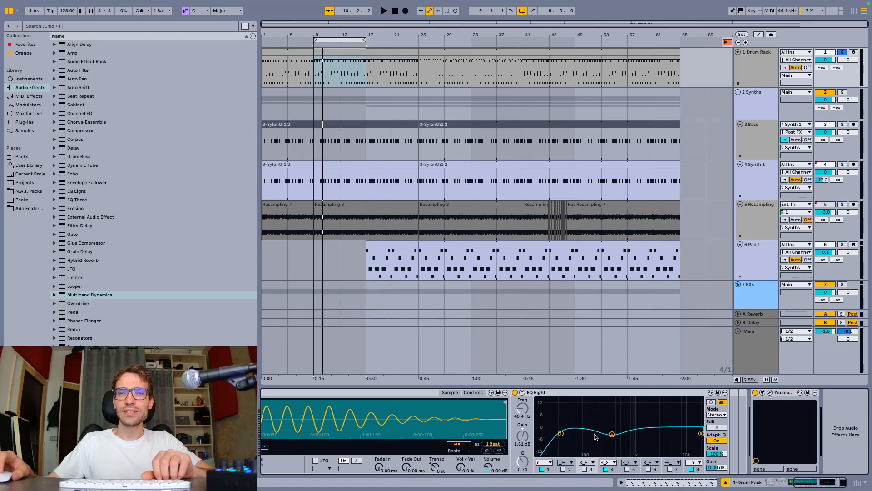
click(548, 472)
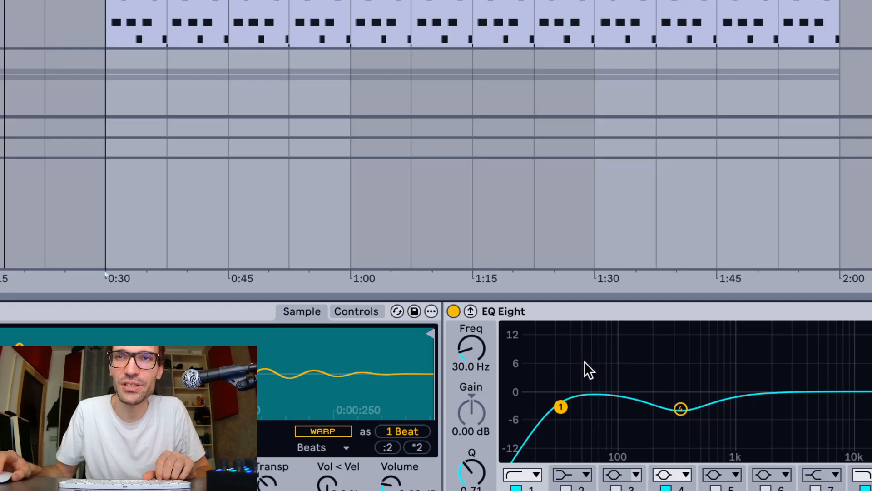
key(space)
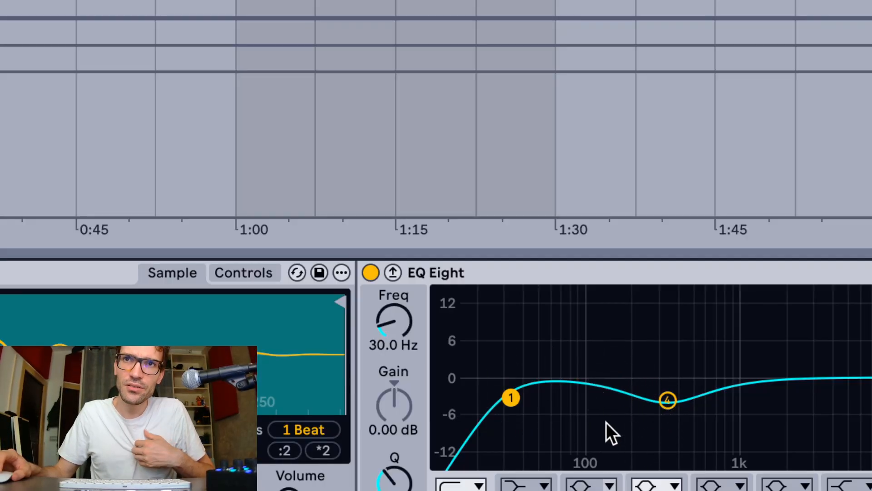
Step: Play the soloed kick loop and check its spectrum against the EQ Eight curve
key(space)
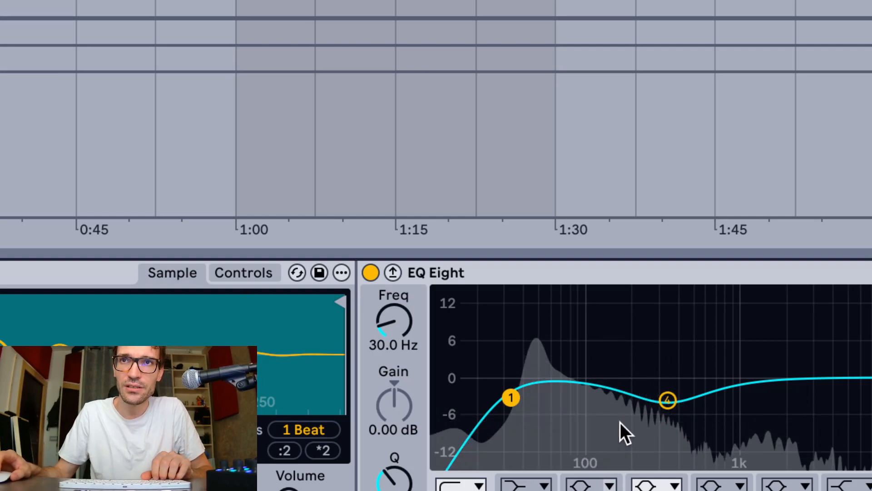
key(space)
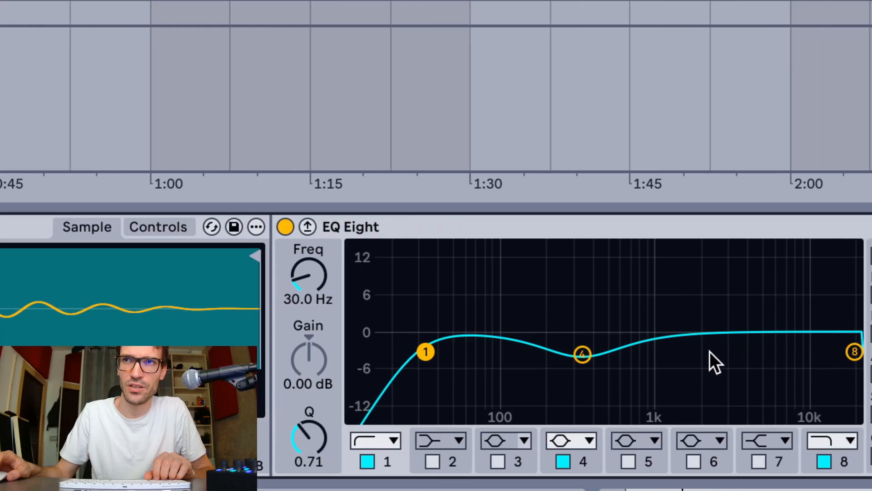
key(space)
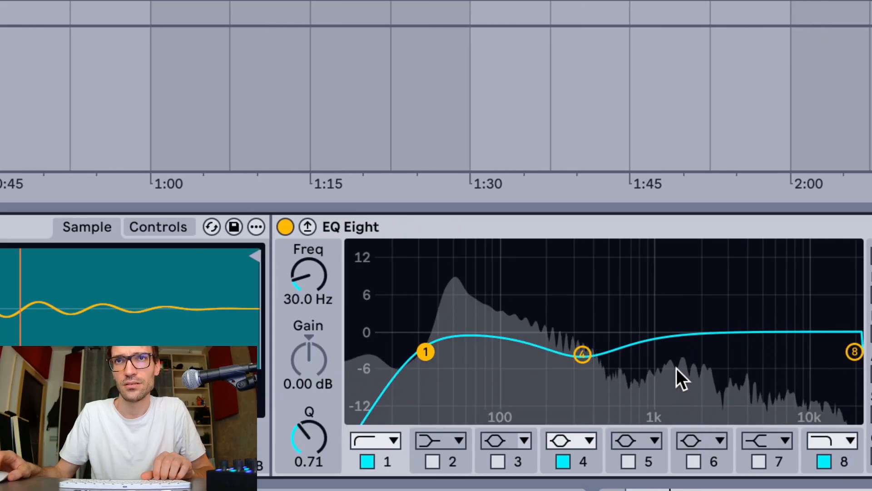
Step: Try lowering the kick EQ Eight's band 4 frequency to 195 Hz, and undo the change
click(580, 353)
drag(314, 271, 314, 312)
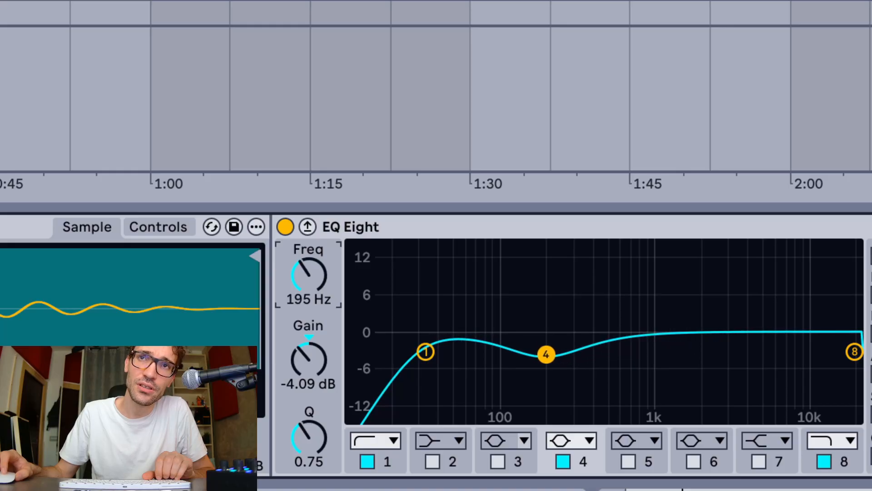
key(ctrl+z)
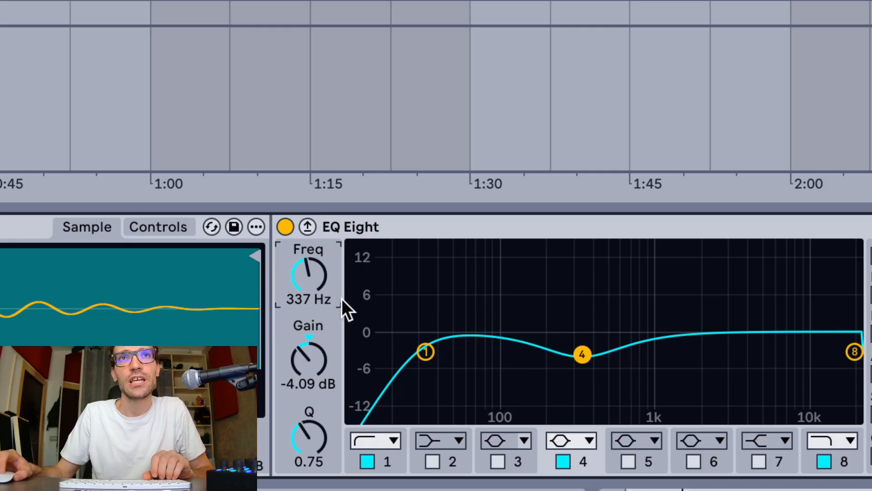
Step: Audition the kick with EQ Eight band 4 at 216 Hz, and set its frequency back to 337 Hz
drag(318, 275, 318, 297)
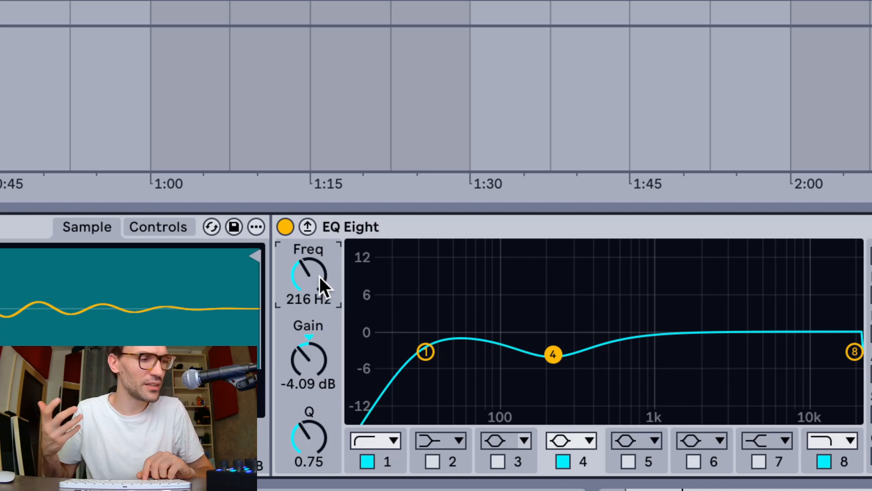
key(space)
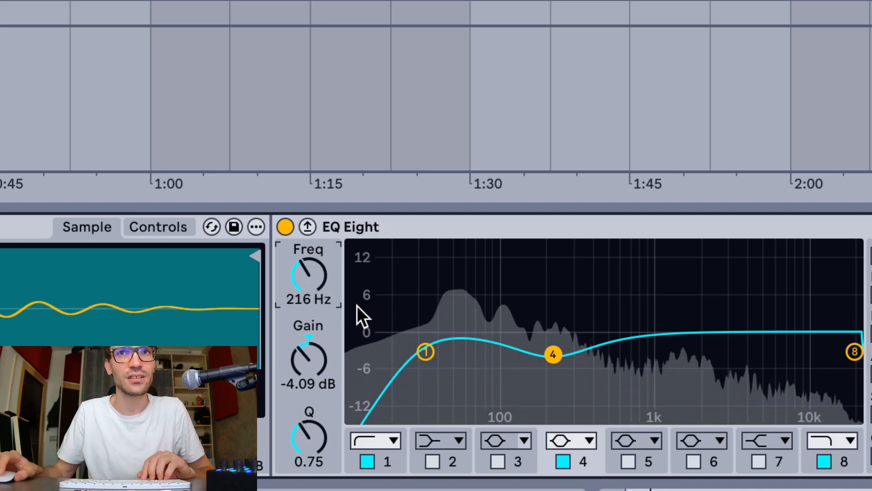
key(space)
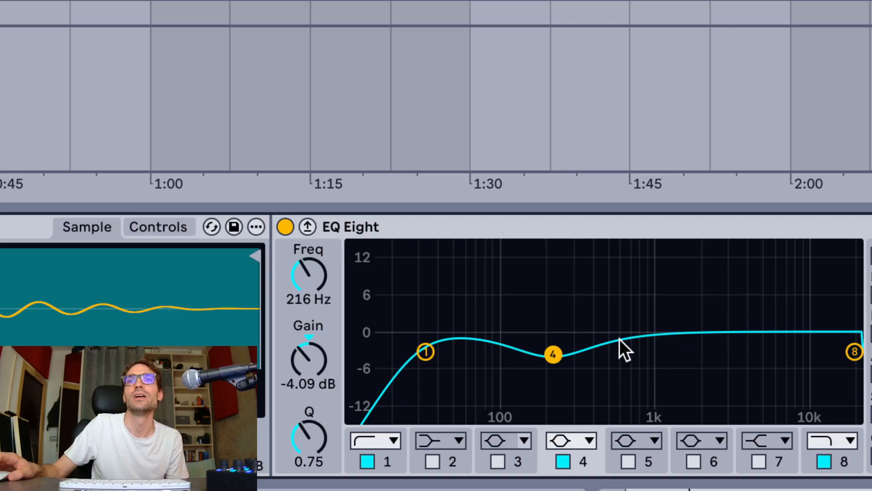
click(317, 271)
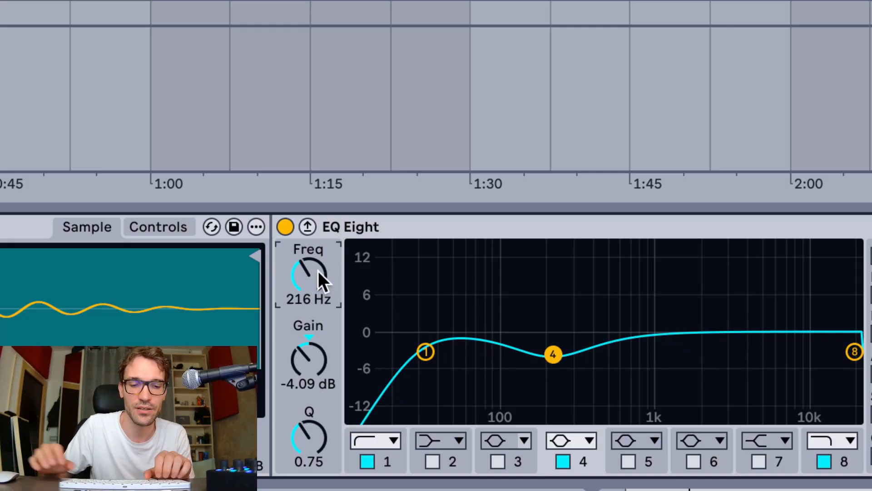
text(337)
key(Return)
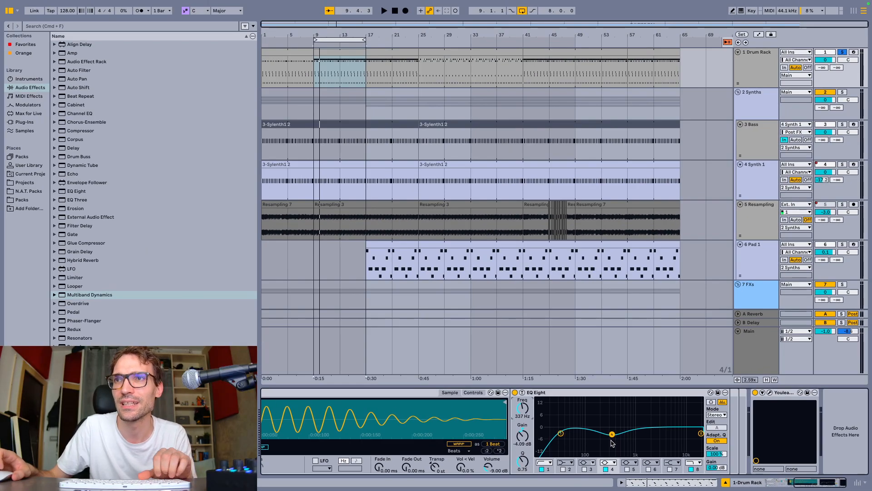
Step: Locate the clap pad's sample in the browser, and solo the clap pad to audition it
scroll(390, 435, left, 10)
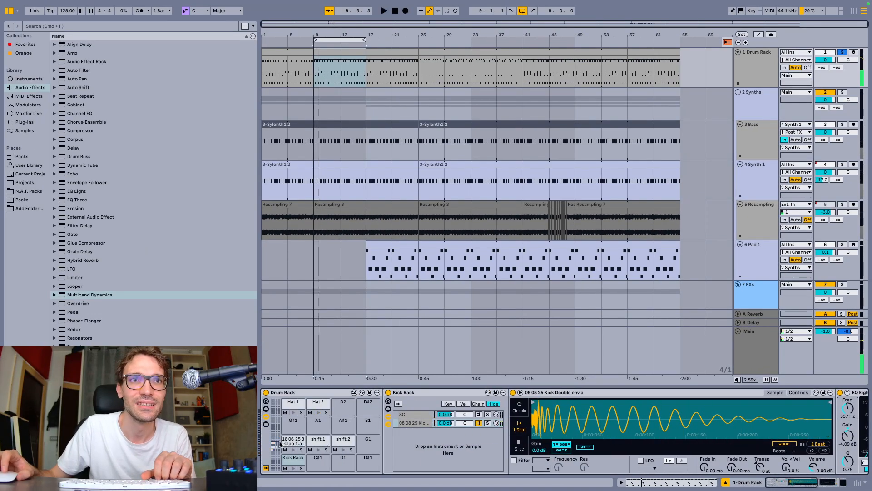
click(290, 441)
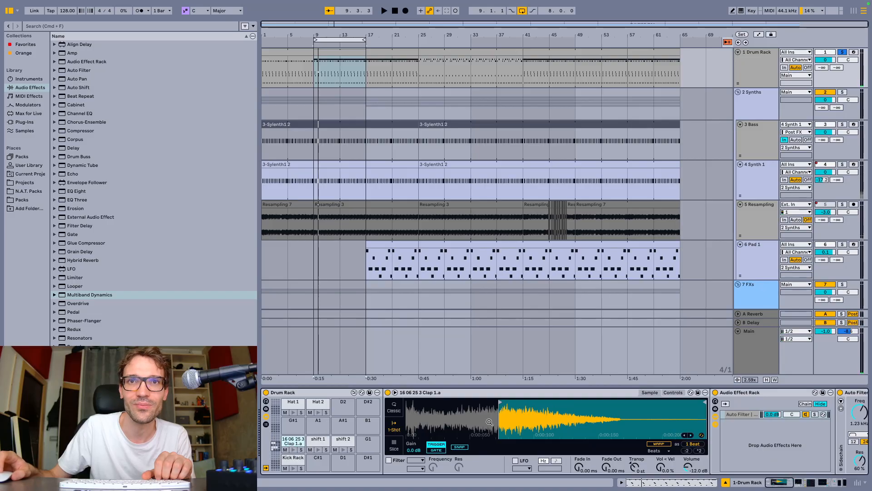
right_click(456, 420)
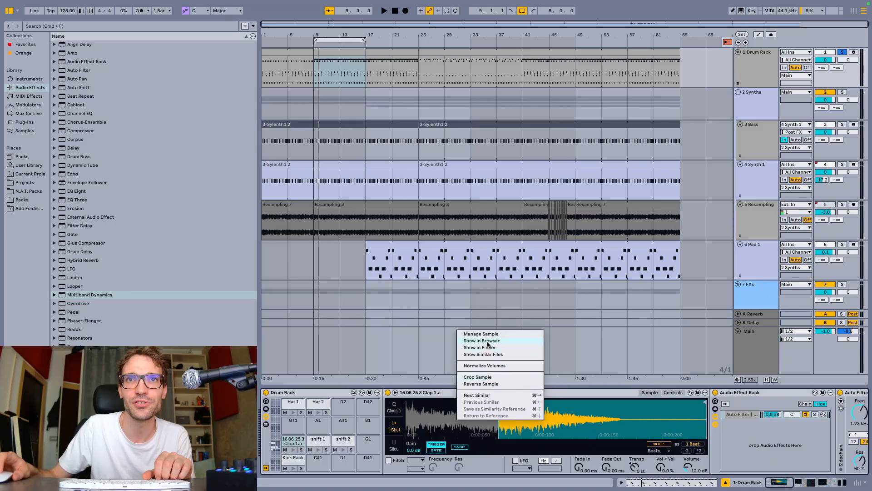
click(482, 341)
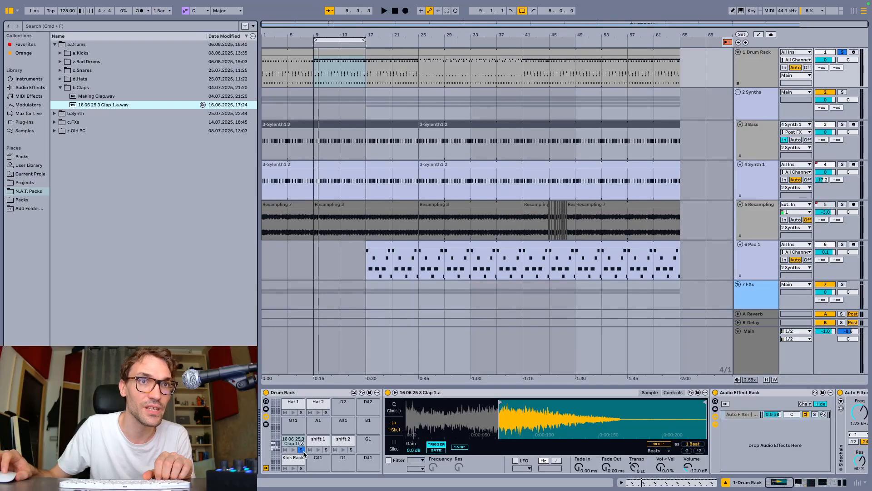
key(space)
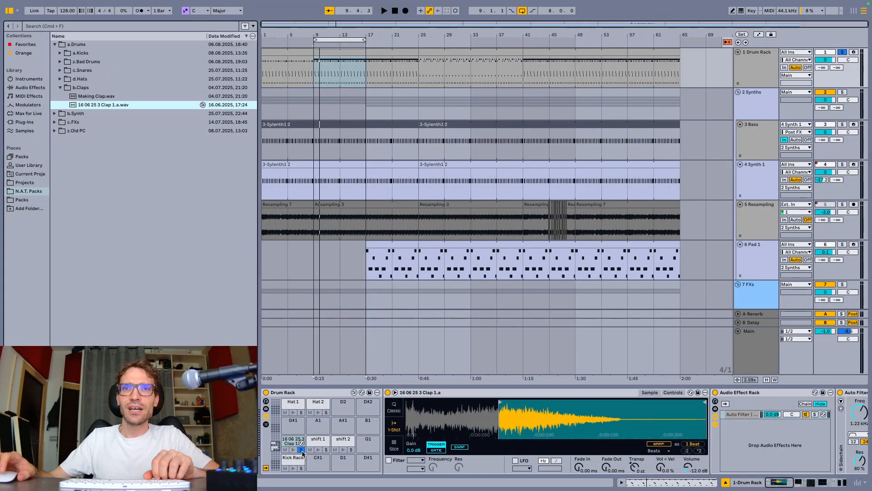
Step: Examine the clap pad's device chain, from its sample through the Auto Filter, OTT, EQ Eight and Utility to the Reverb rack
scroll(492, 415, right, 10)
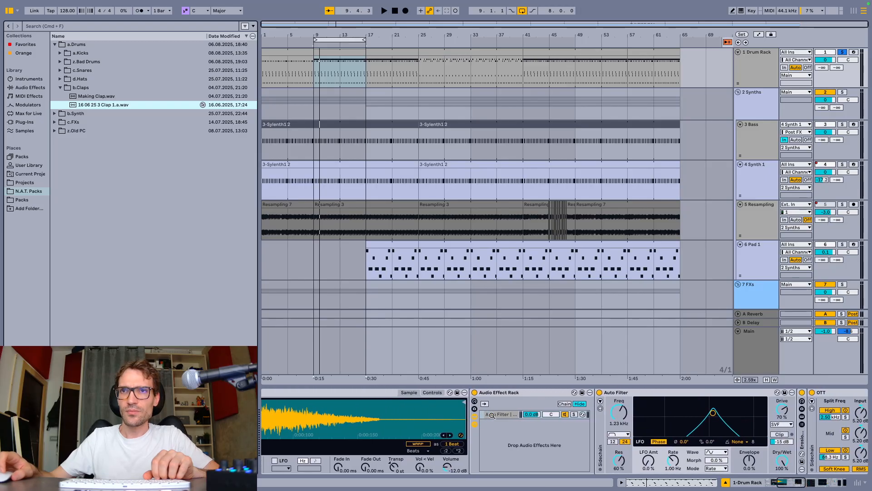
scroll(492, 416, right, 15)
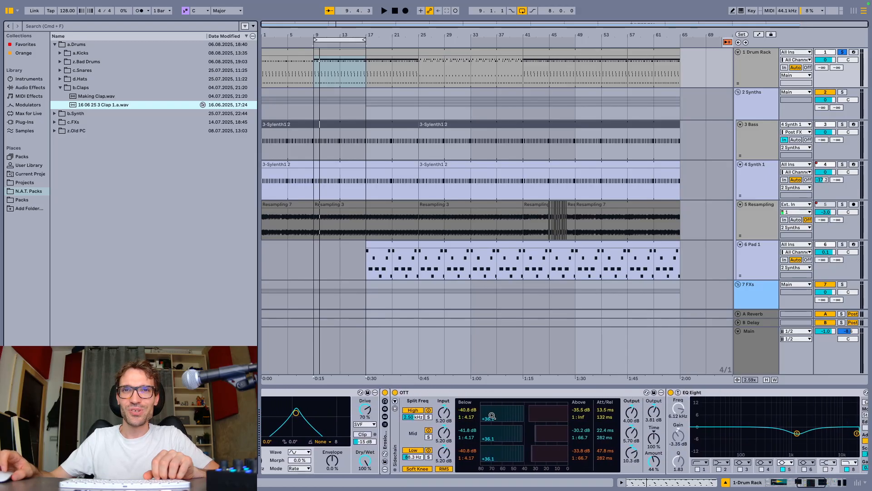
scroll(492, 415, right, 5)
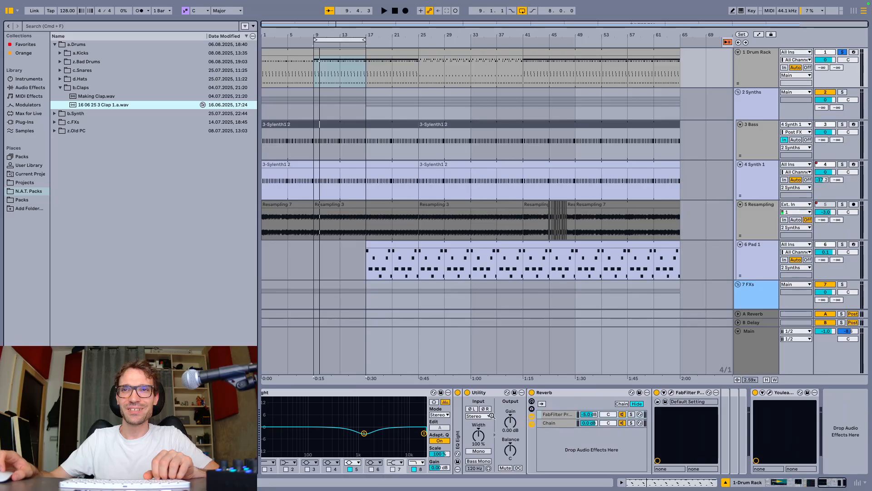
scroll(492, 415, left, 20)
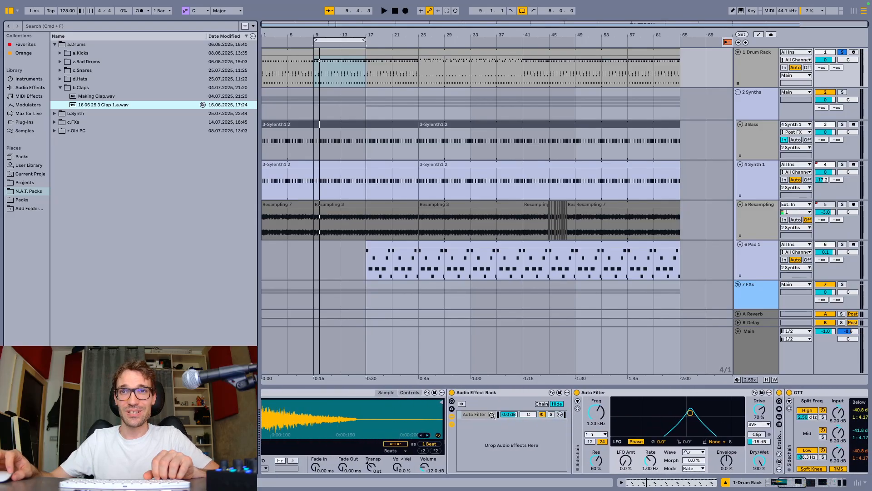
scroll(492, 416, left, 10)
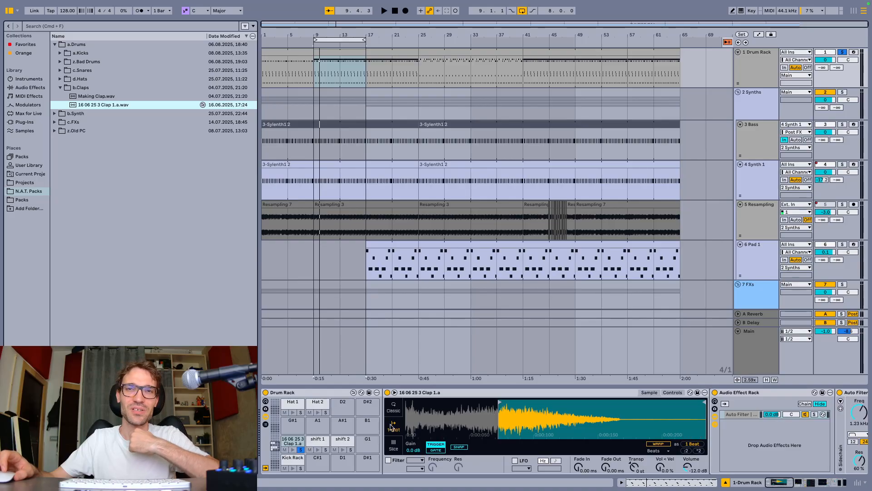
scroll(427, 404, right, 15)
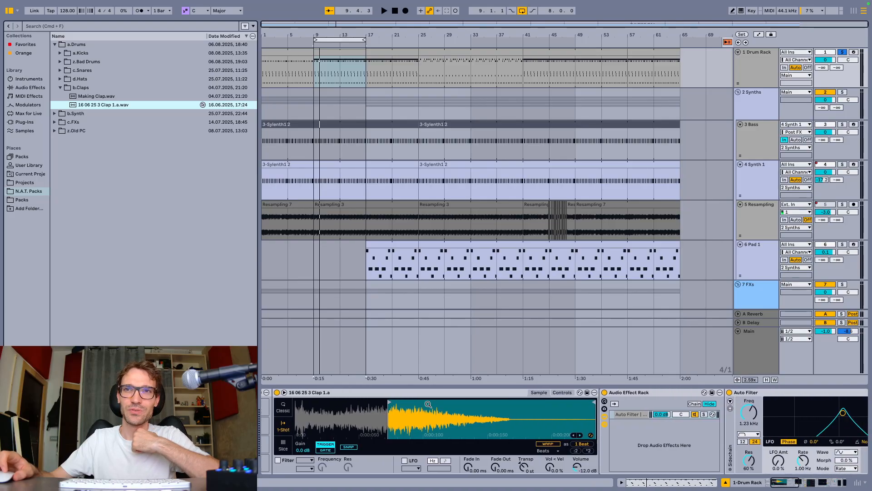
scroll(428, 404, right, 5)
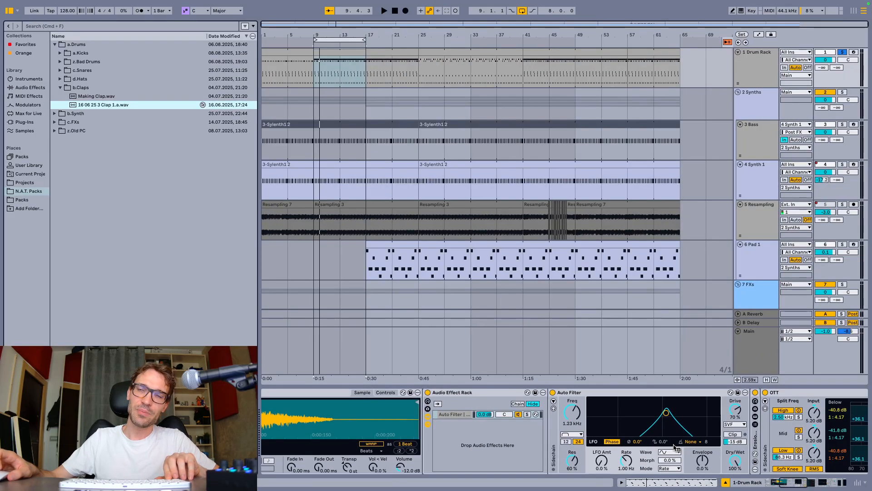
scroll(458, 449, left, 1)
scroll(457, 445, left, 10)
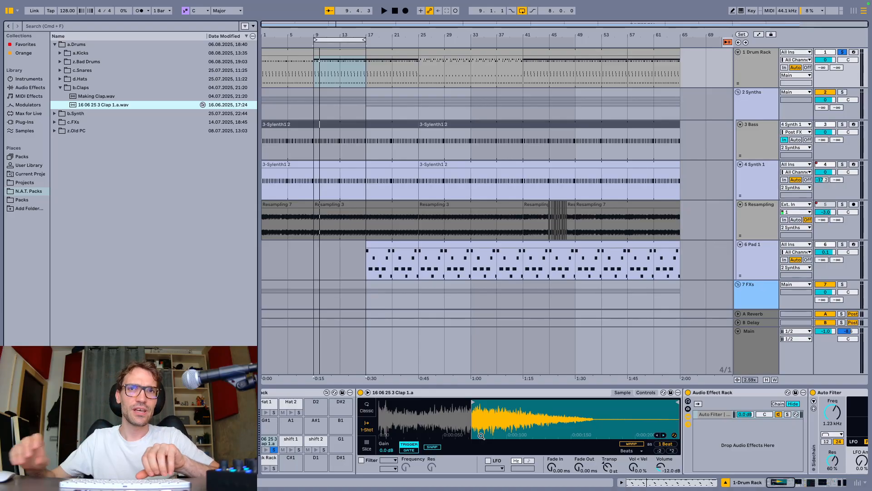
scroll(486, 436, right, 10)
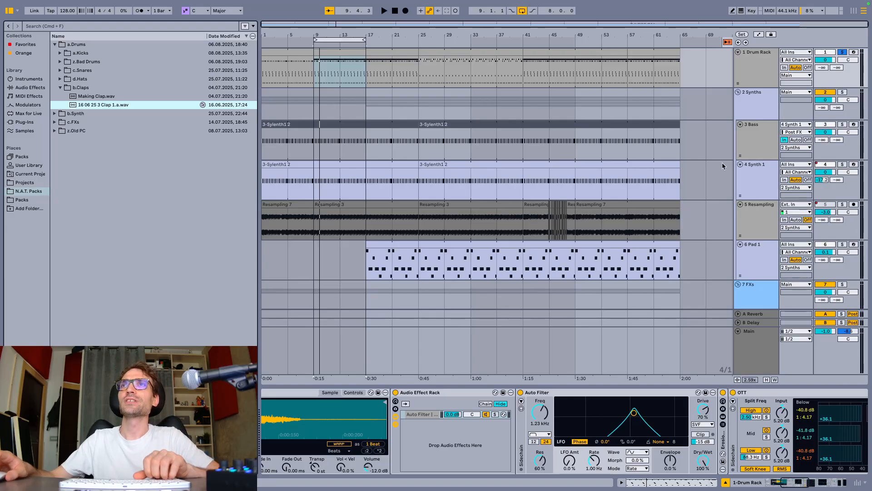
Step: Add a MIDI track below the Drum Rack track, holding a new Drum Rack with a DS Snare, and select it
click(755, 64)
key(super+shift+t)
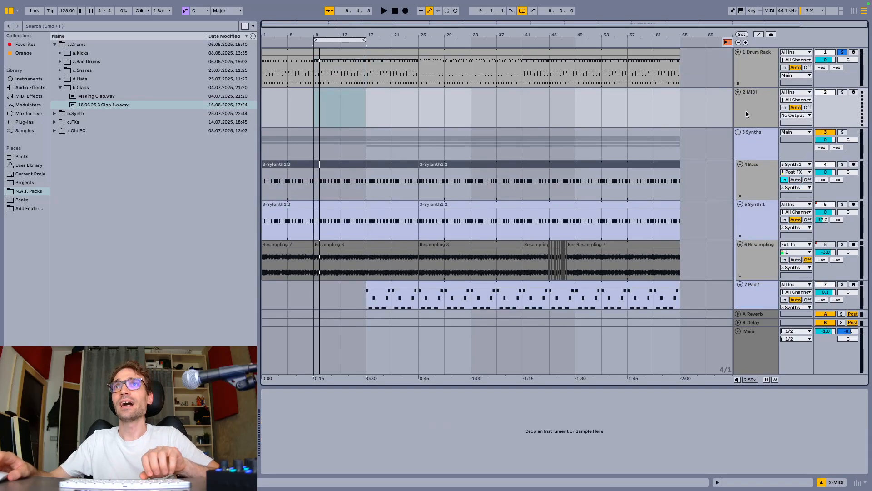
key(super+z)
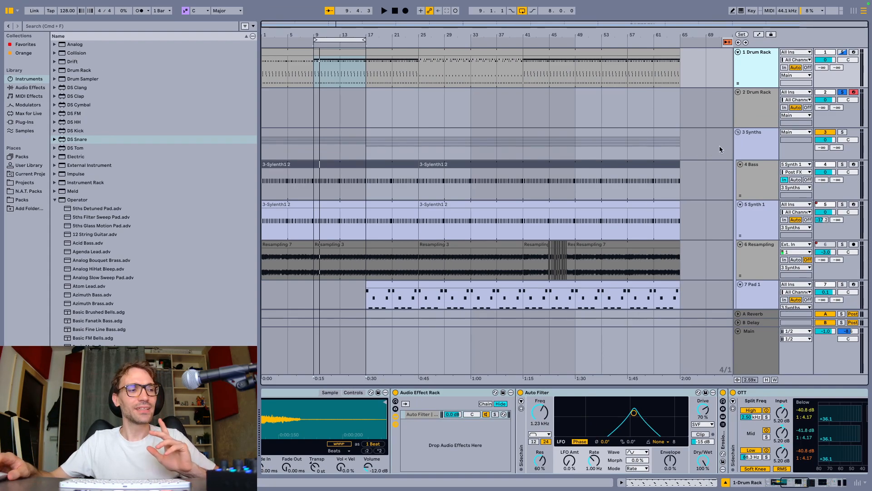
click(750, 111)
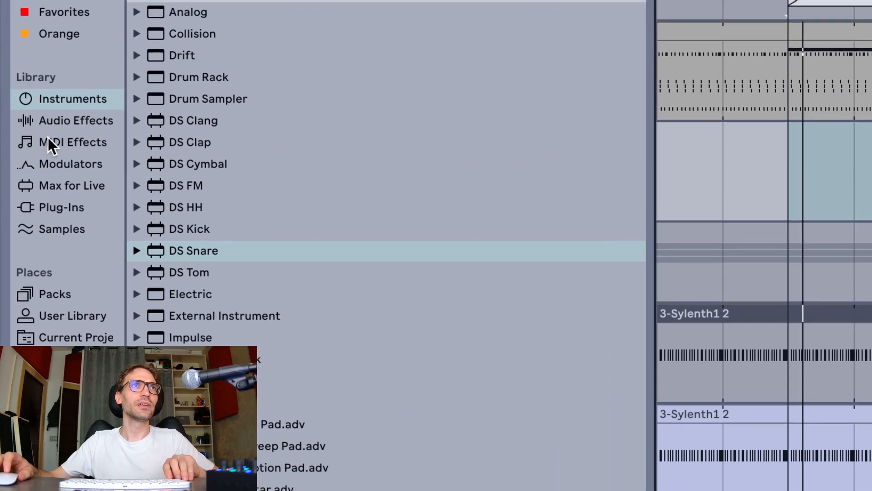
Step: Browse the DrumSynth and DS drum devices, including DS Clang, DS Clap and DrumSynth Kplus, in the Max for Live library
click(39, 184)
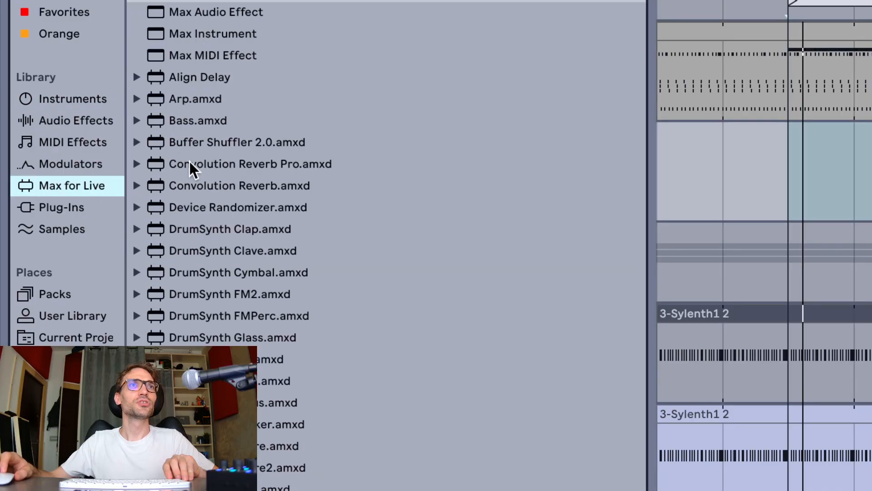
scroll(188, 157, down, 5)
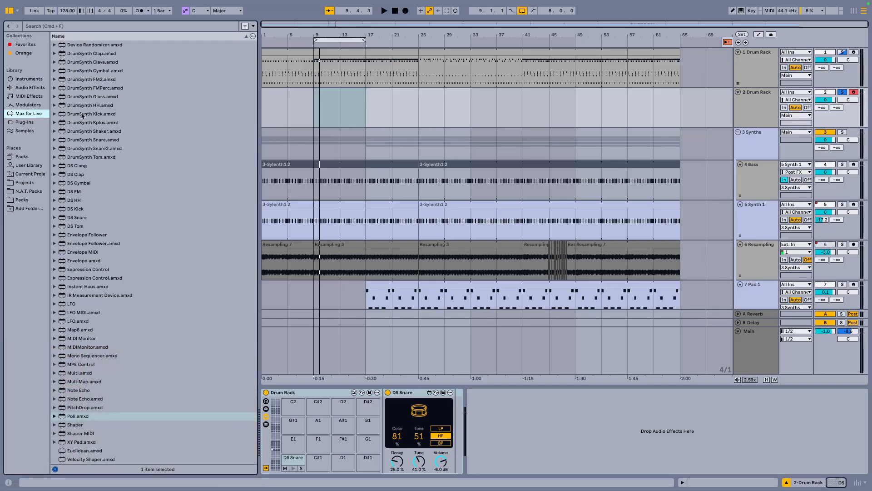
click(84, 166)
key(Down)
key(Down)
key(Down)
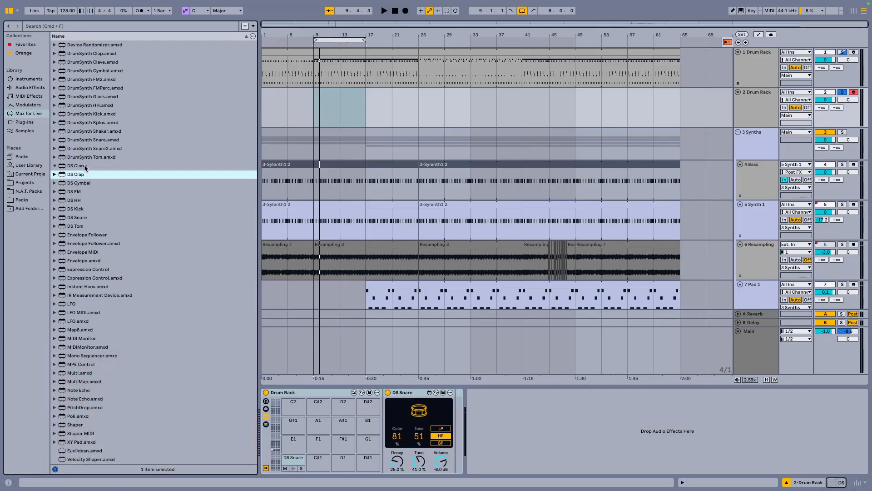
click(90, 124)
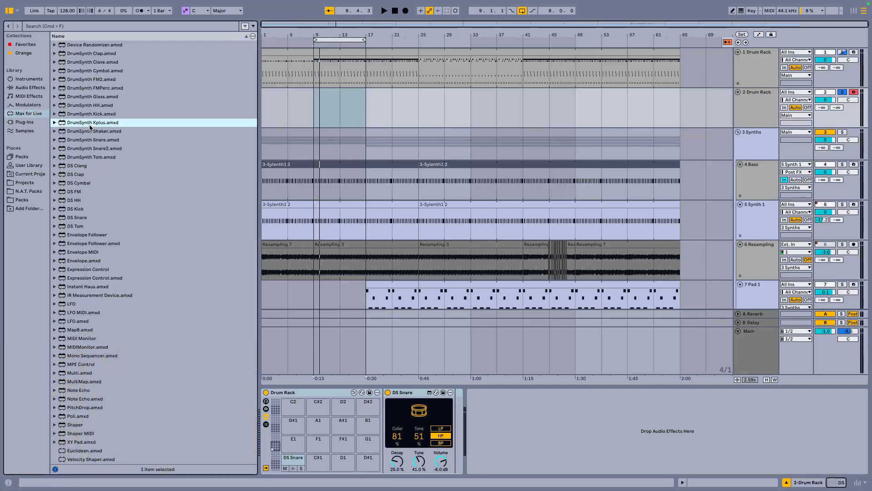
click(90, 176)
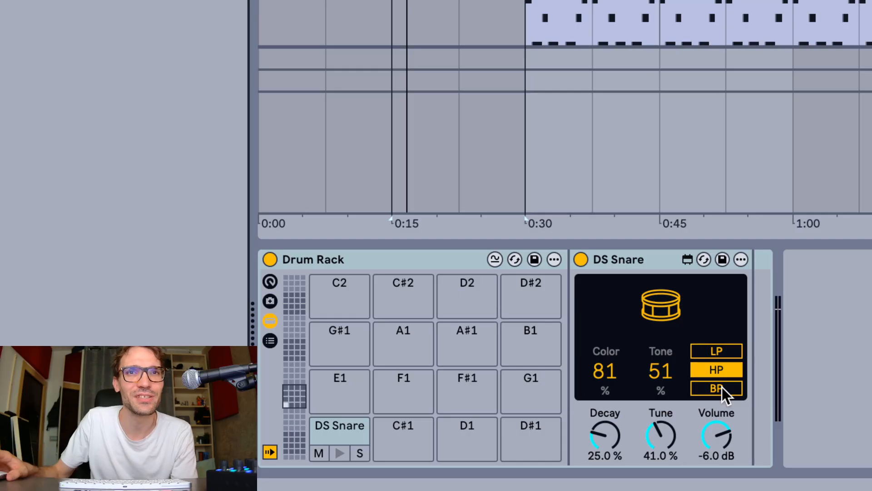
Step: Audition the DS Snare with its HP filter, and switch the filter to BP
click(718, 367)
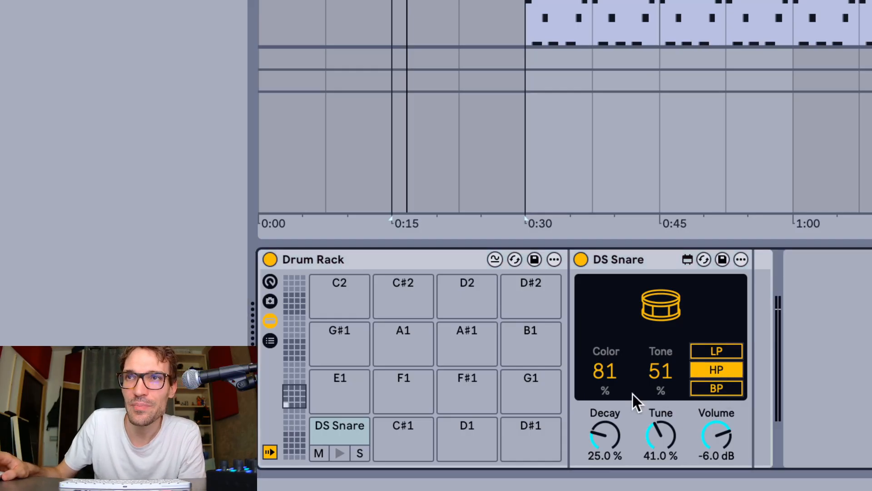
click(341, 453)
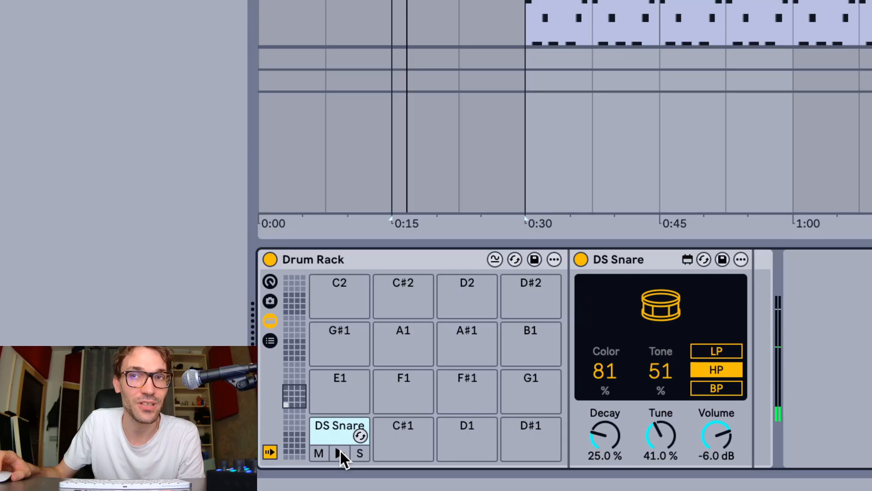
click(722, 389)
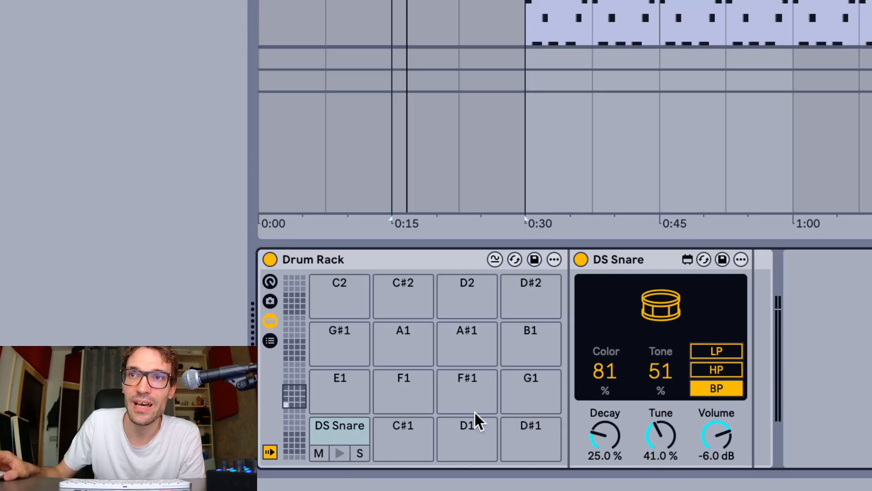
Step: Audition the DS Snare pad on its own with the BP filter, and start playback of the arrangement
click(344, 453)
click(344, 454)
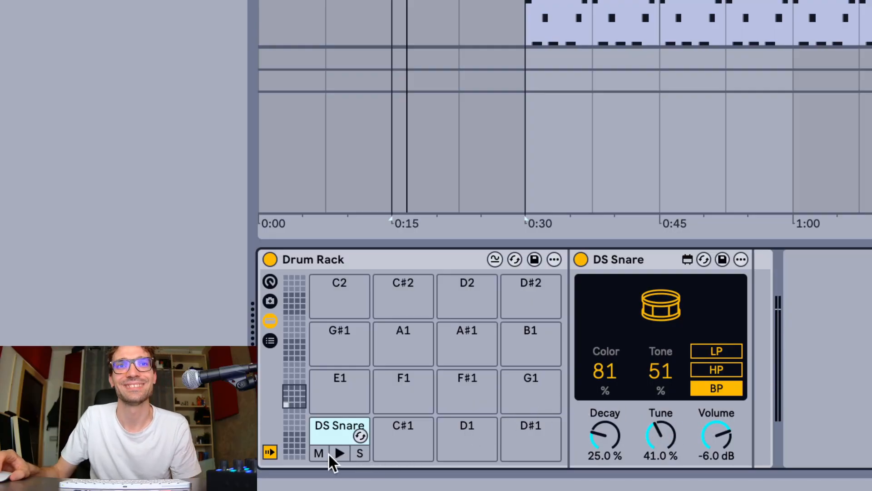
key(space)
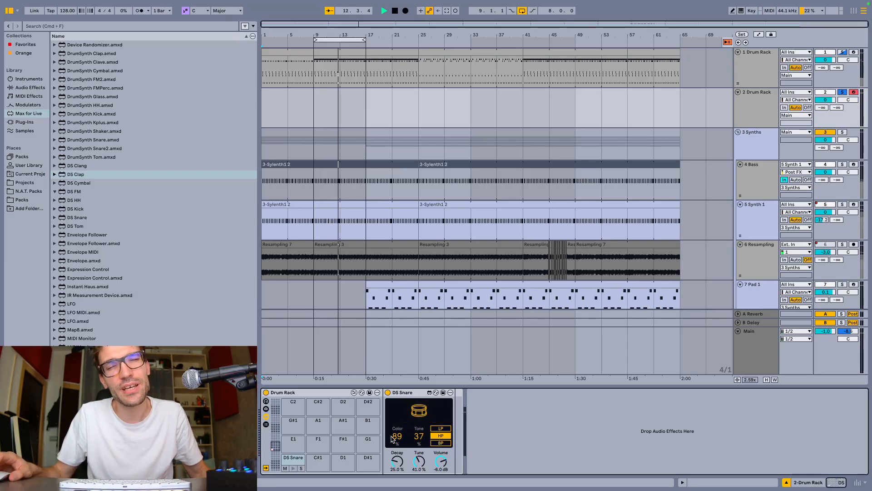
Step: Set the DS Snare's Tone to 59% and Decay to 15.6%, and compare its LP, HP and BP filters
click(440, 428)
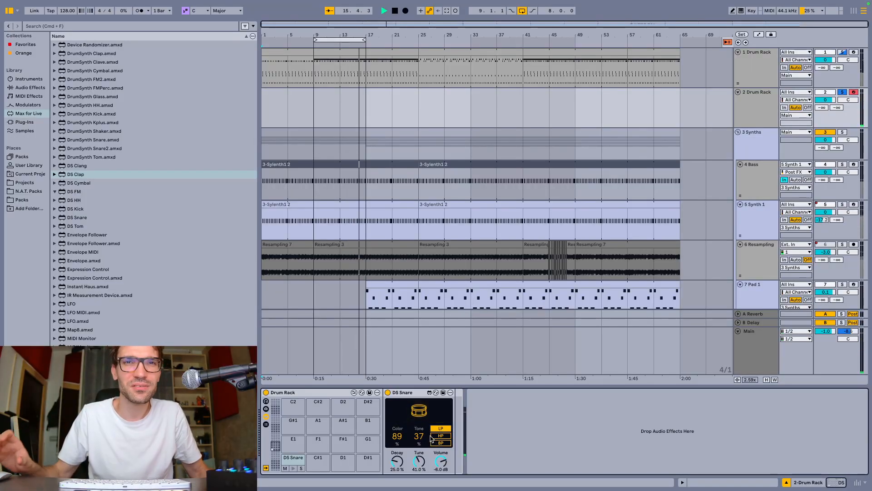
drag(419, 436, 418, 413)
drag(397, 461, 397, 466)
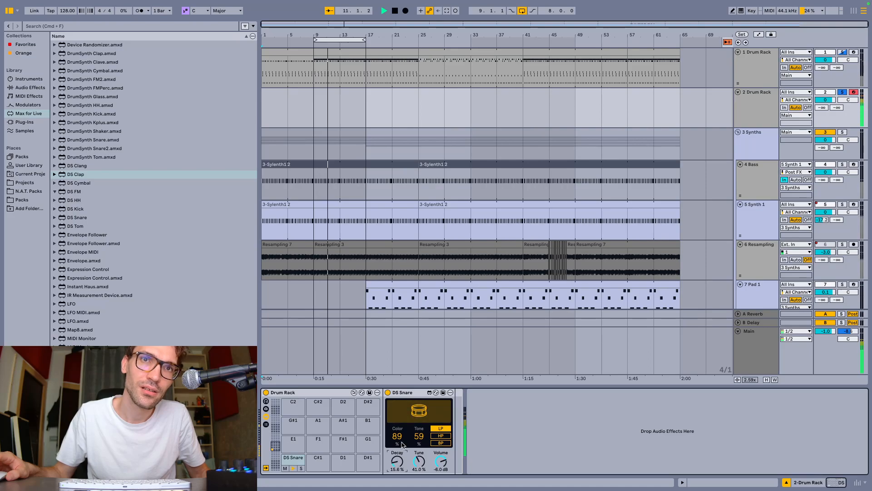
click(438, 436)
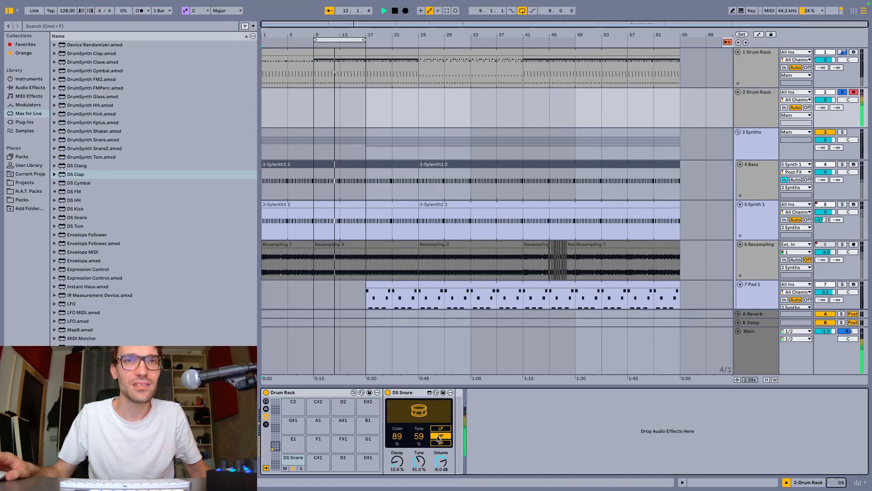
click(440, 442)
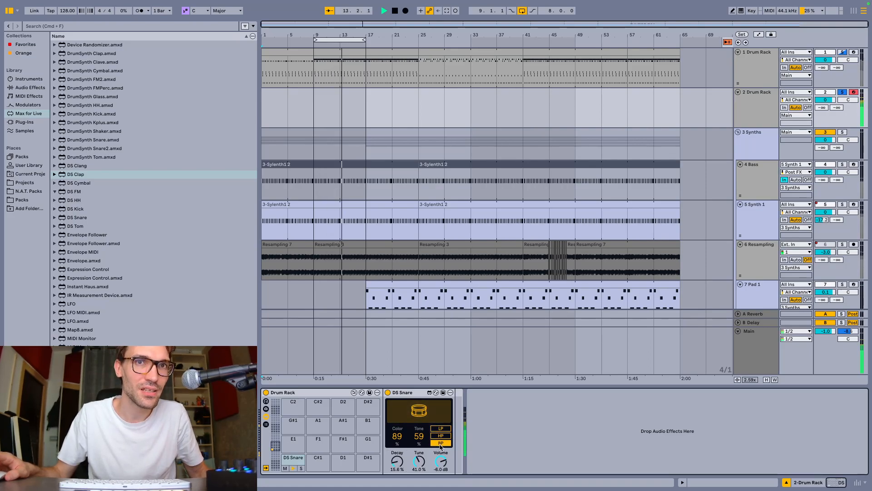
Step: Delete the track holding the DS Snare's Drum Rack and select the original Drum Rack track
click(769, 114)
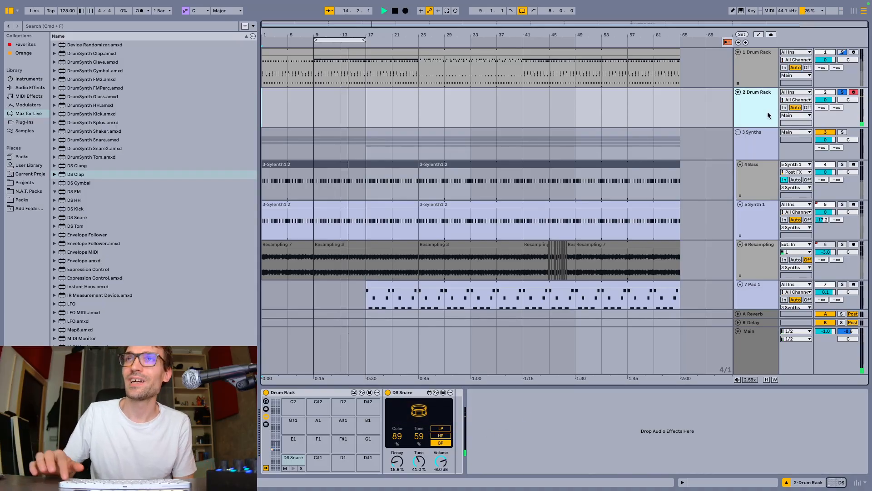
key(Delete)
click(753, 83)
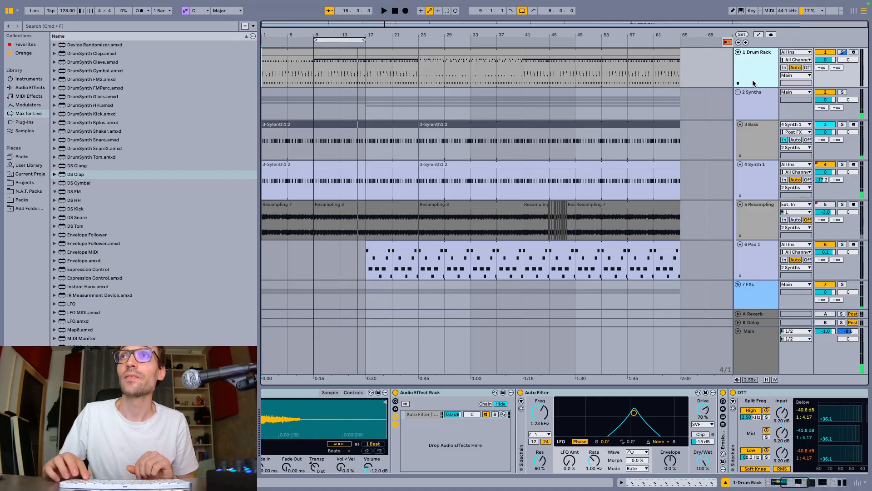
Step: Play the soloed Drum Rack track, and examine the clap chain by unfolding the Erosion rack and following it through OTT to EQ Eight
key(space)
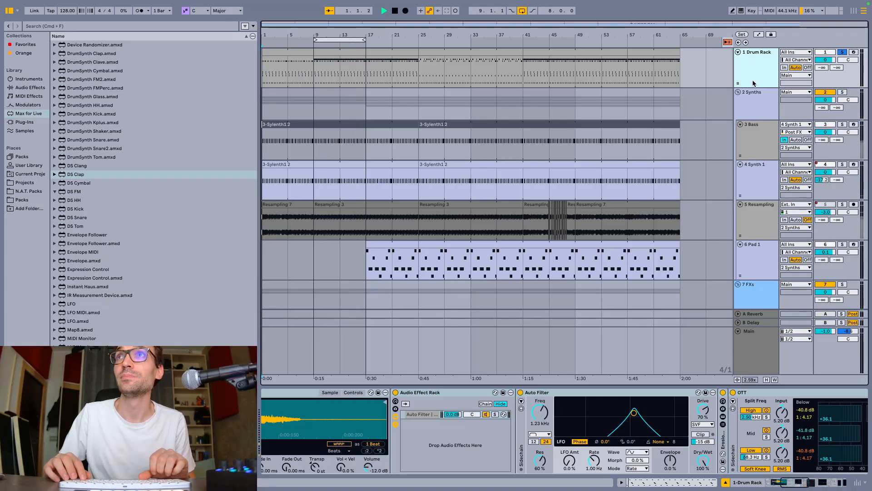
key(space)
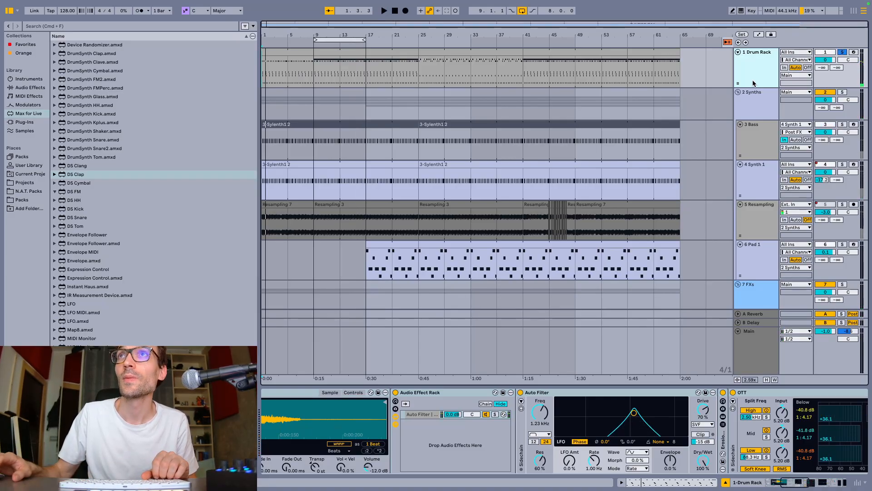
click(620, 397)
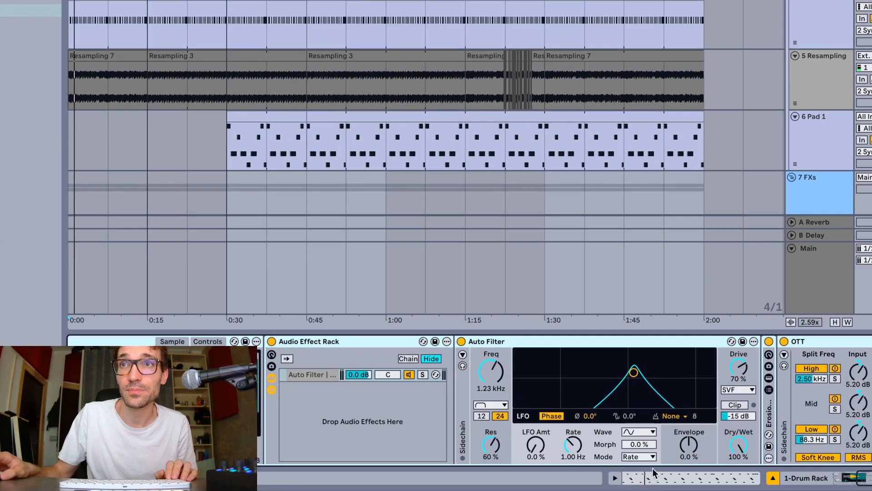
scroll(681, 420, right, 5)
double_click(447, 415)
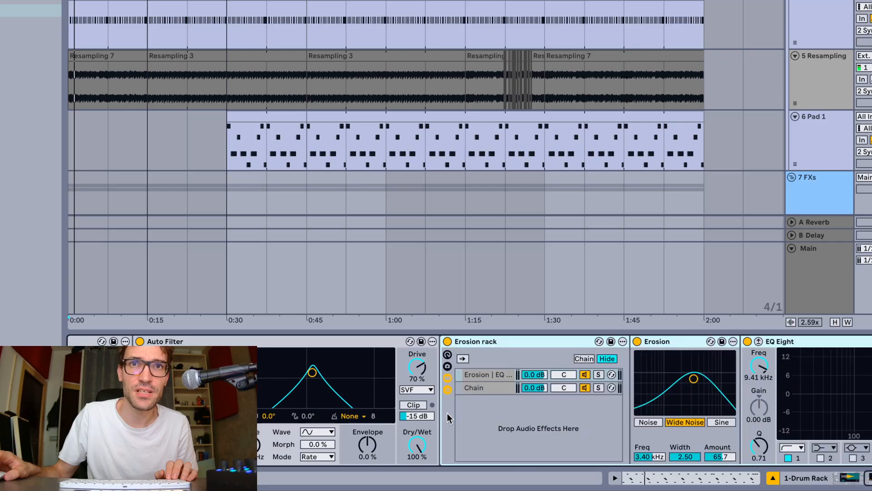
scroll(562, 404, right, 3)
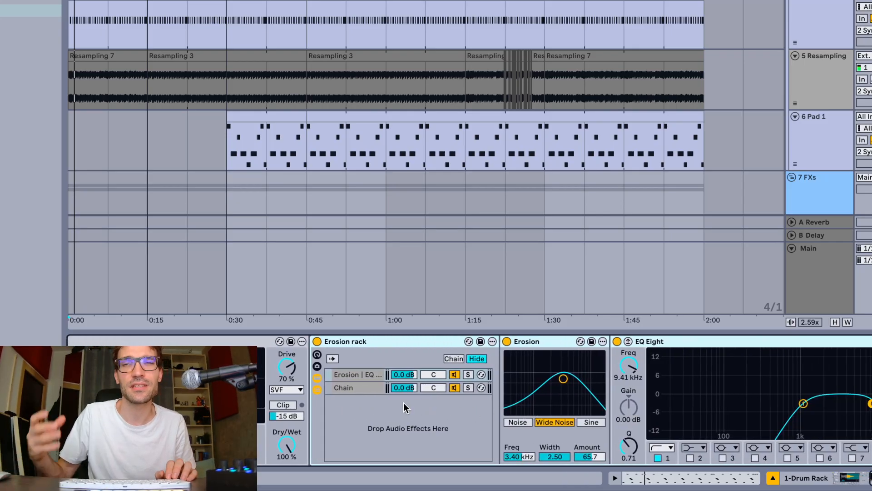
scroll(403, 402, right, 10)
scroll(406, 406, right, 6)
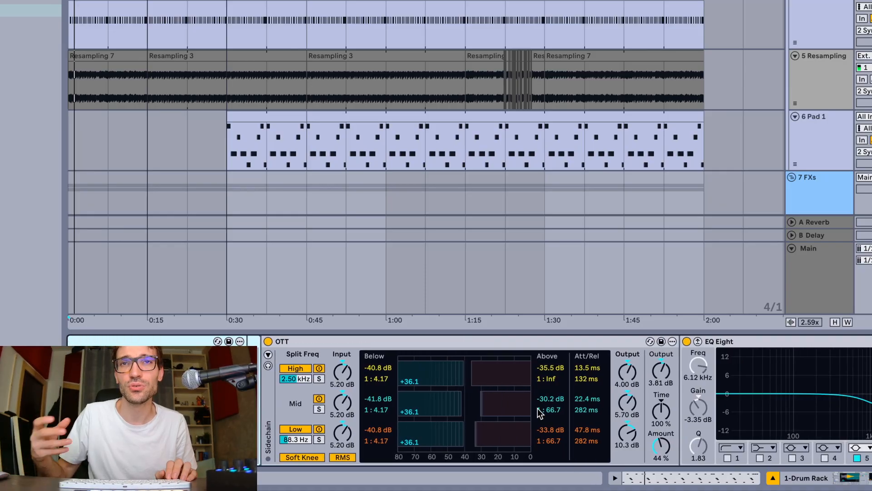
scroll(537, 408, right, 8)
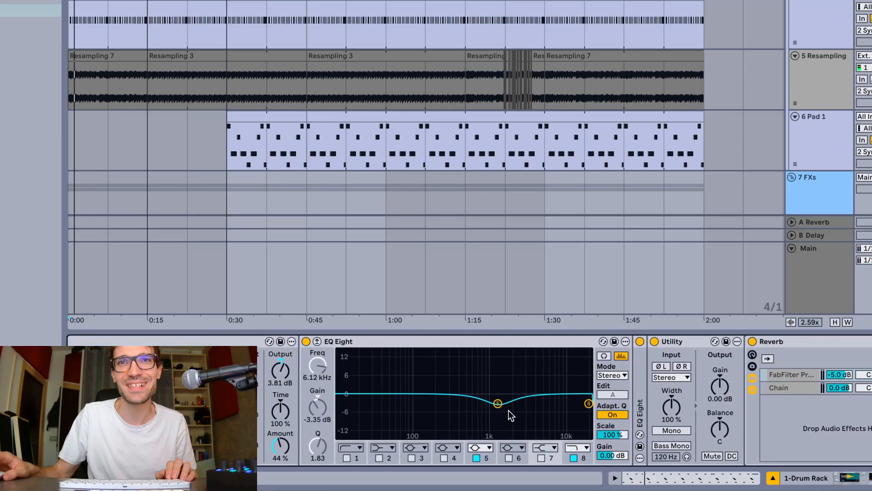
Step: Play the clap, inspect band 5 of its EQ Eight, and unfold the M/S EQ Eight before the Utility
key(space)
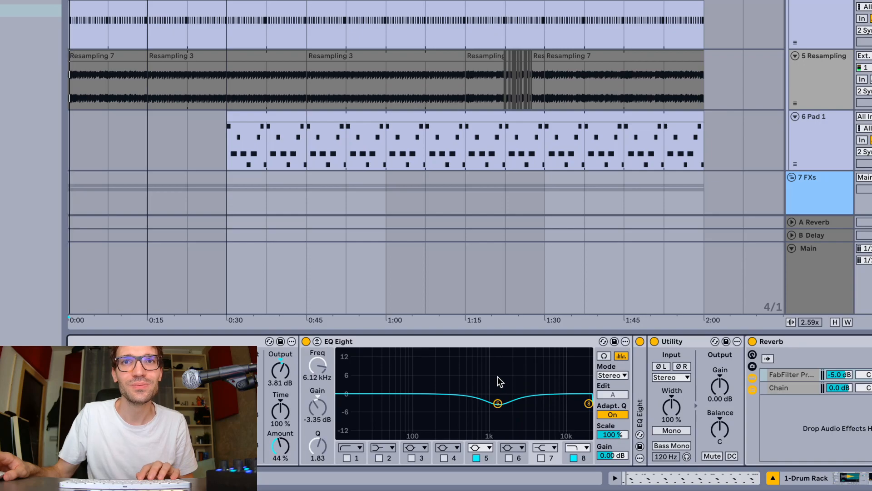
click(498, 404)
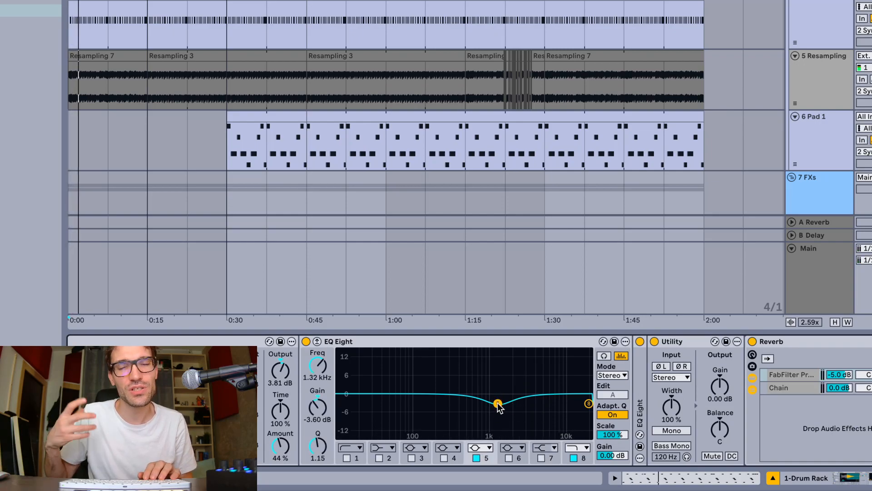
scroll(499, 407, right, 5)
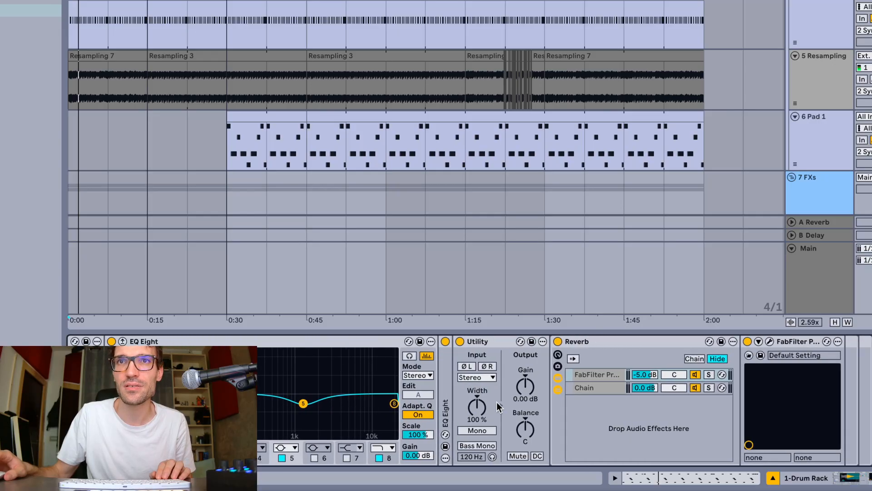
double_click(444, 377)
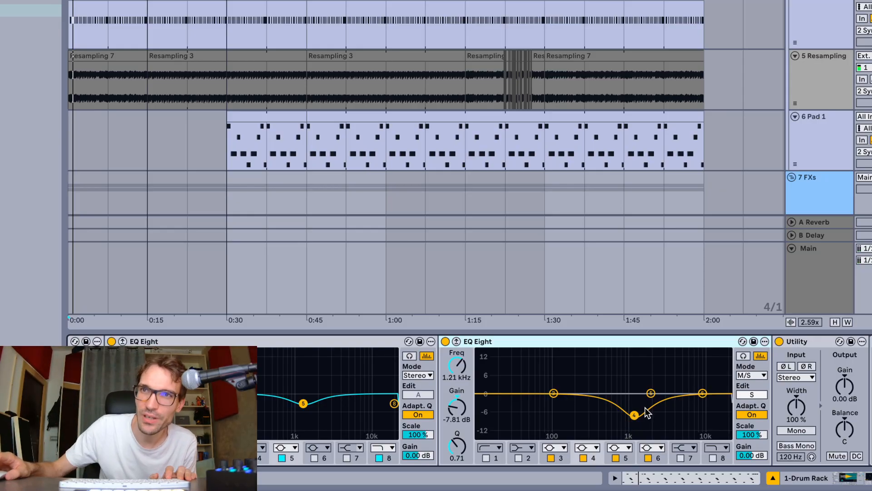
scroll(640, 421, right, 2)
key(space)
Step: Open the FabFilter Pro-R 2 in the clap's Reverb rack, view it full screen and return to its normal size
scroll(639, 434, right, 6)
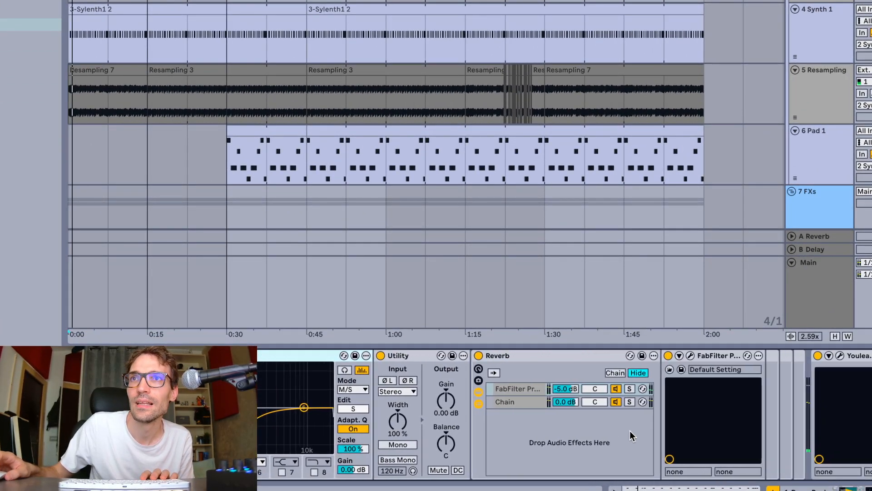
click(691, 354)
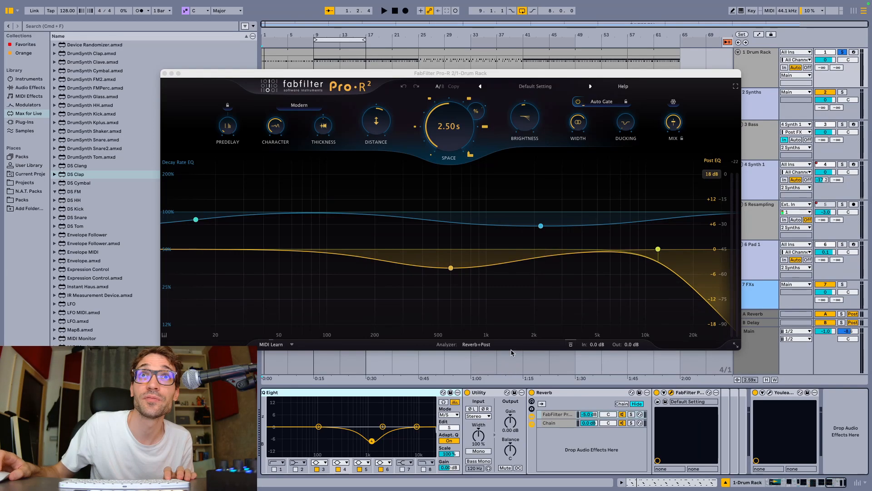
click(735, 85)
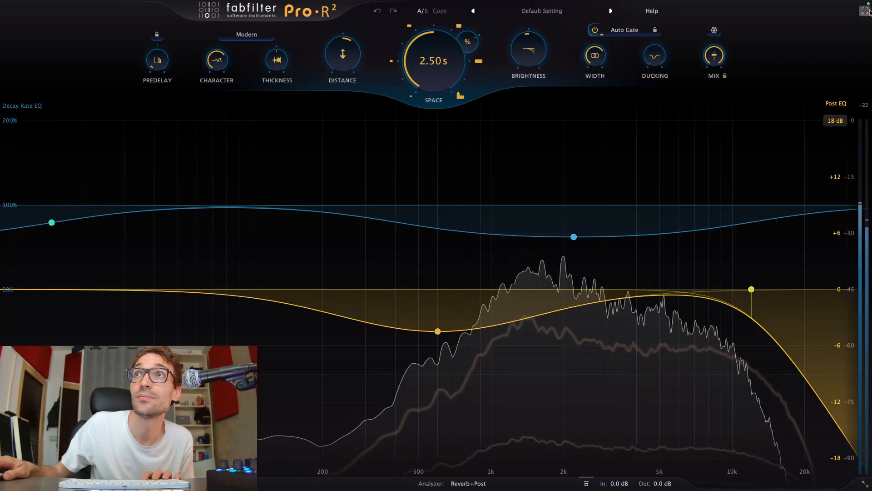
key(Escape)
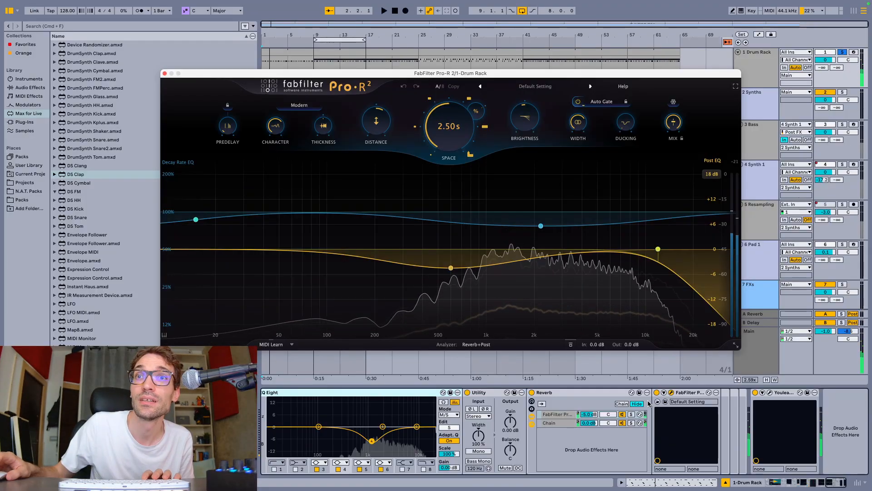
Step: Bypass and re-enable the clap's Reverb rack to compare the sound, and close the FabFilter Pro-R 2 window
click(532, 393)
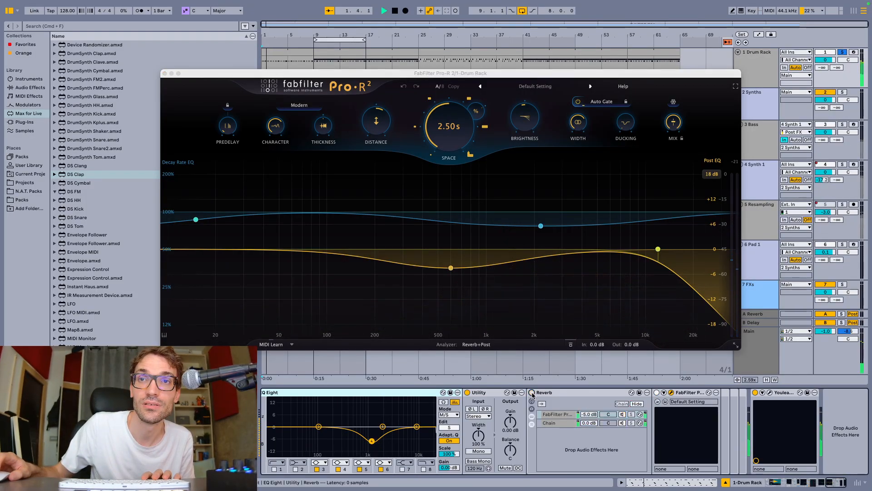
click(532, 393)
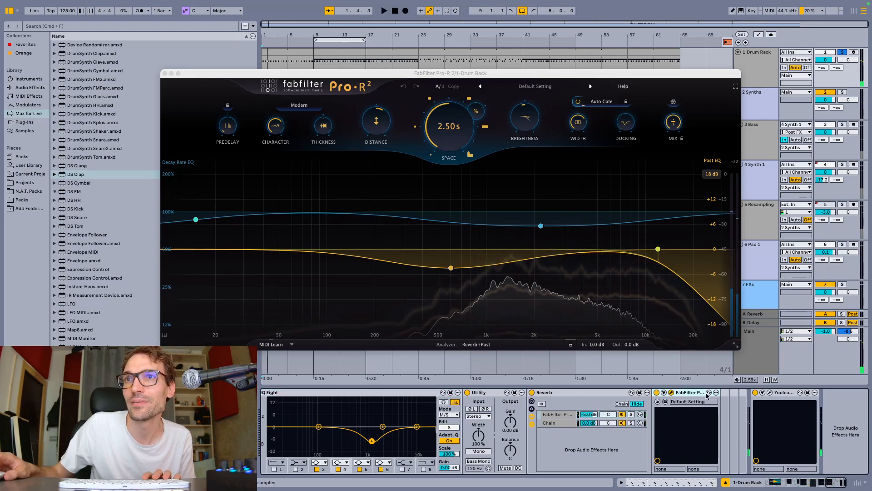
click(673, 393)
Step: Solo the shift 1 and shift 2 pads, play them back, and select shift 1
scroll(500, 427, left, 15)
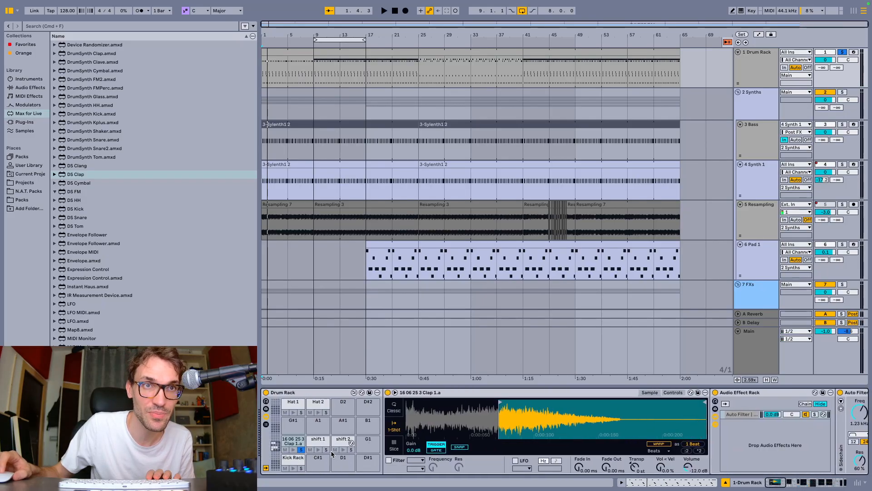
click(327, 450)
click(351, 449)
key(space)
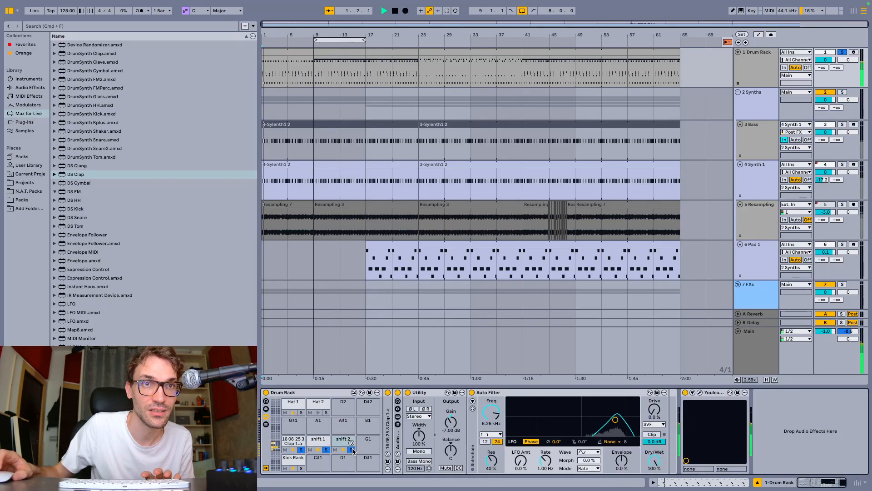
click(318, 444)
key(space)
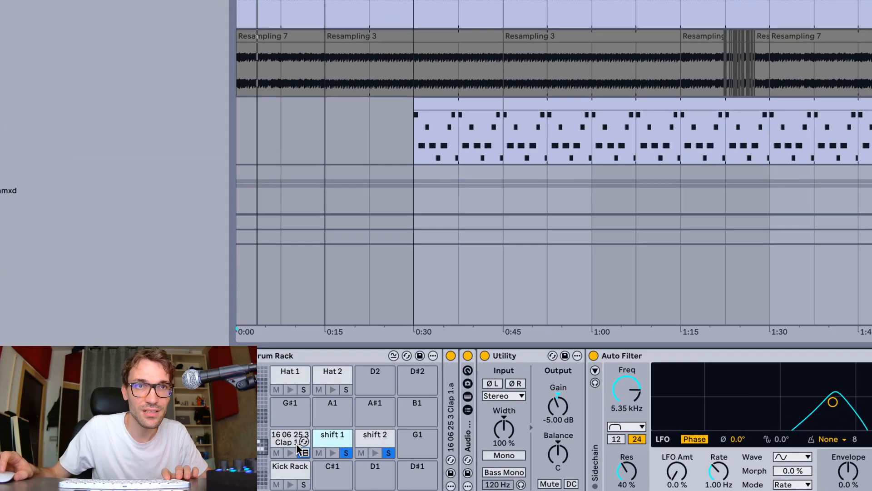
Step: Solo the clap pad again, and examine shift 1's unfolded clap sample, Utility and Auto Filter
click(300, 449)
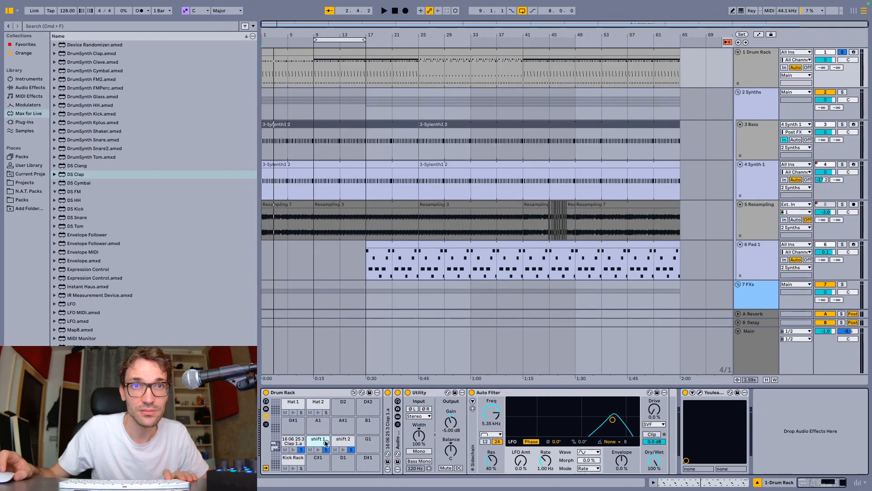
double_click(388, 436)
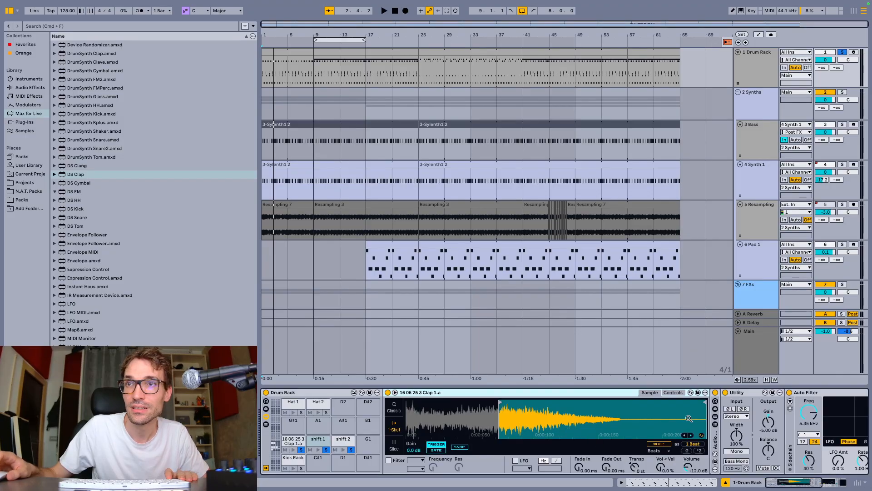
scroll(748, 437, right, 5)
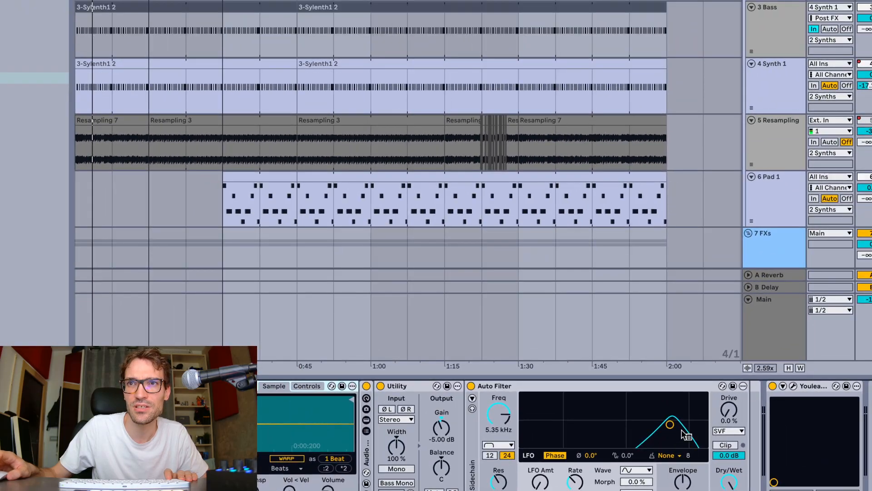
scroll(422, 438, left, 10)
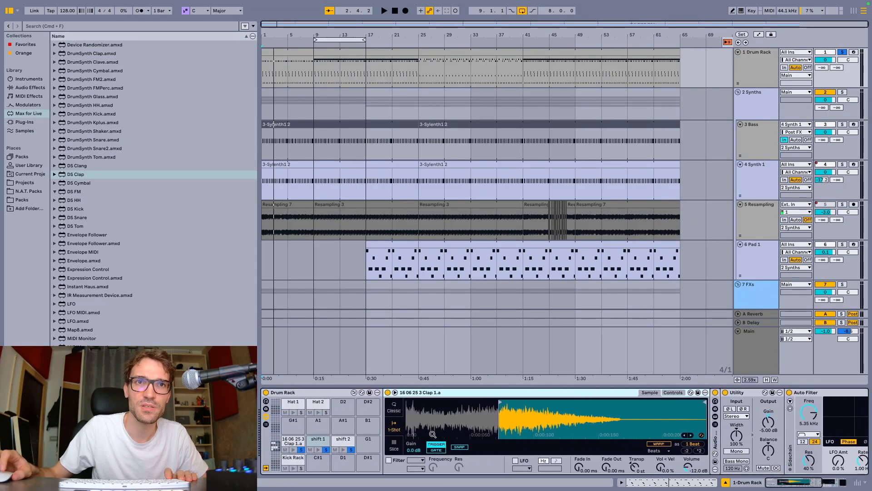
Step: Show the shift 2 pad's devices, and unfold the sample in the Hat 1 pad's chain
click(334, 441)
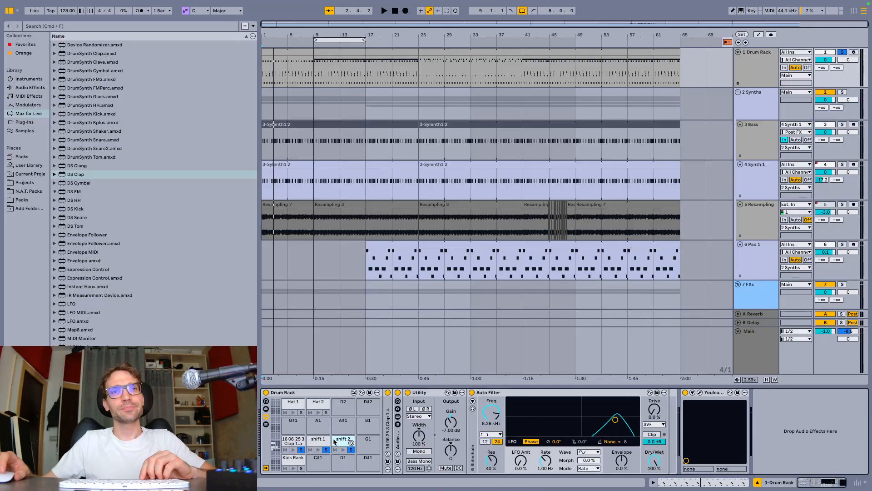
click(295, 402)
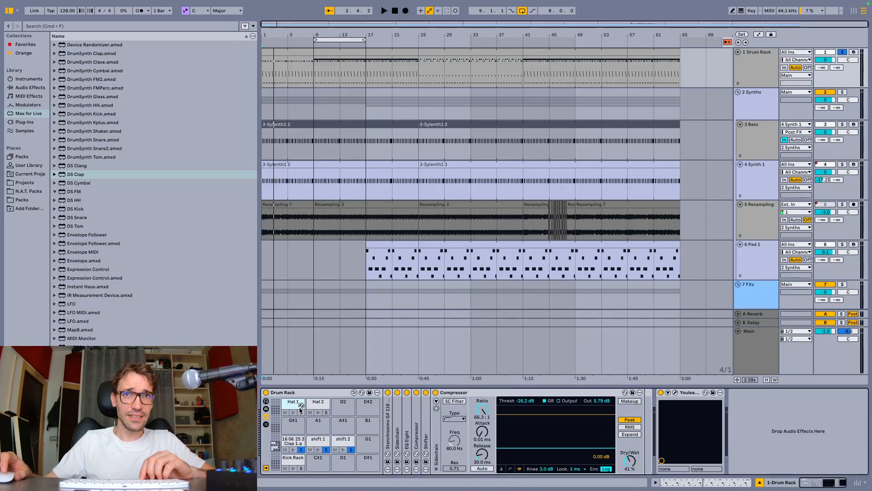
double_click(388, 434)
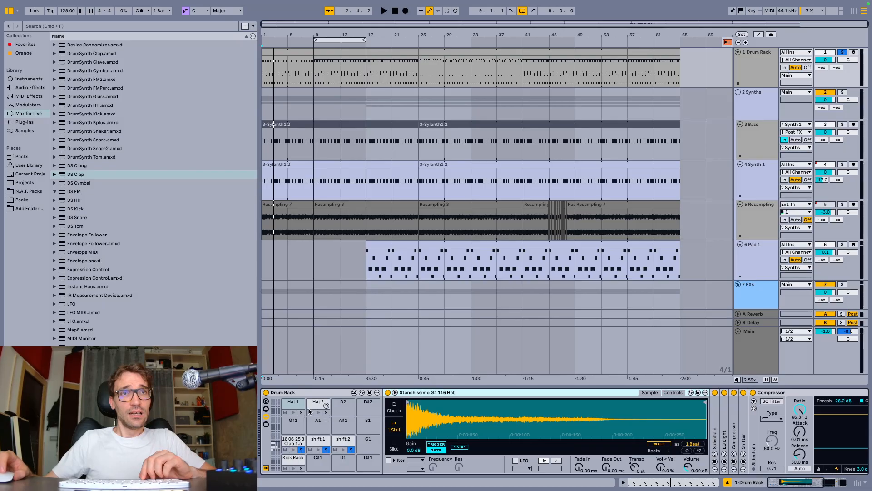
Step: Show the Hat 1 sample's file in the browser, and play the soloed Hat 1 pad
right_click(493, 426)
click(526, 347)
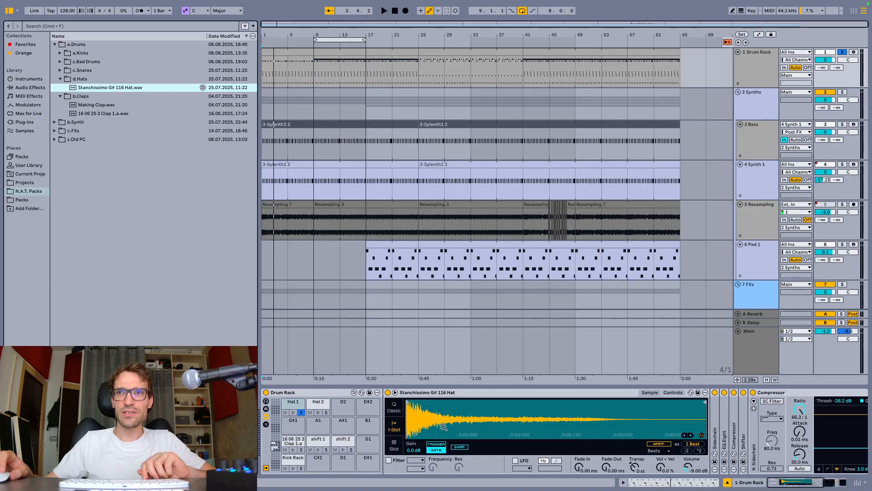
scroll(444, 427, right, 10)
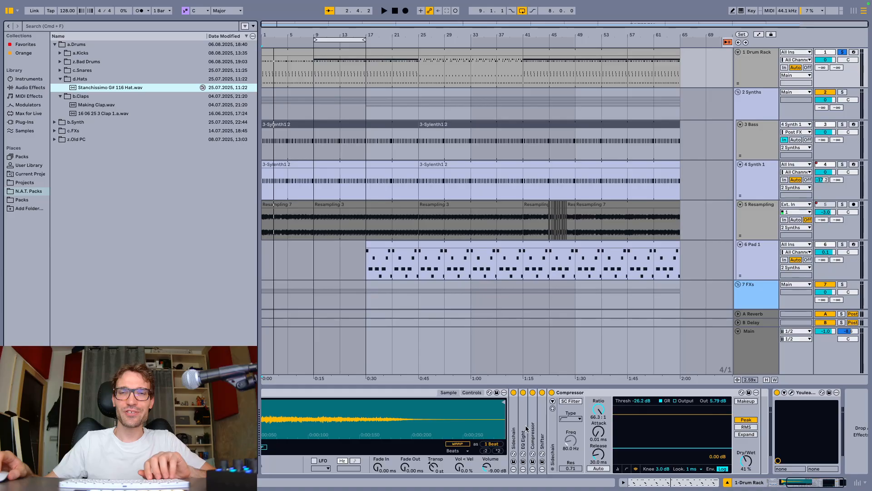
scroll(478, 435, left, 6)
key(space)
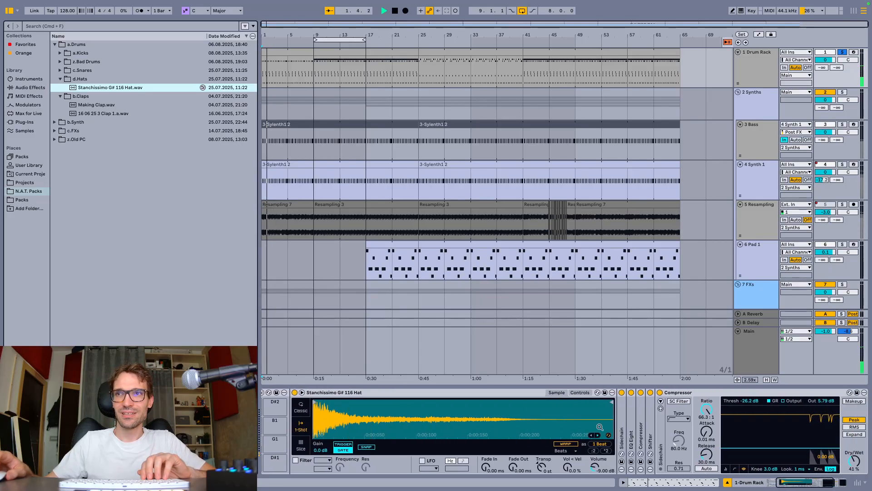
key(space)
Step: Examine Hat 1's final Compressor during playback, and unfold its EQ Eight
scroll(662, 430, right, 1)
scroll(662, 430, right, 3)
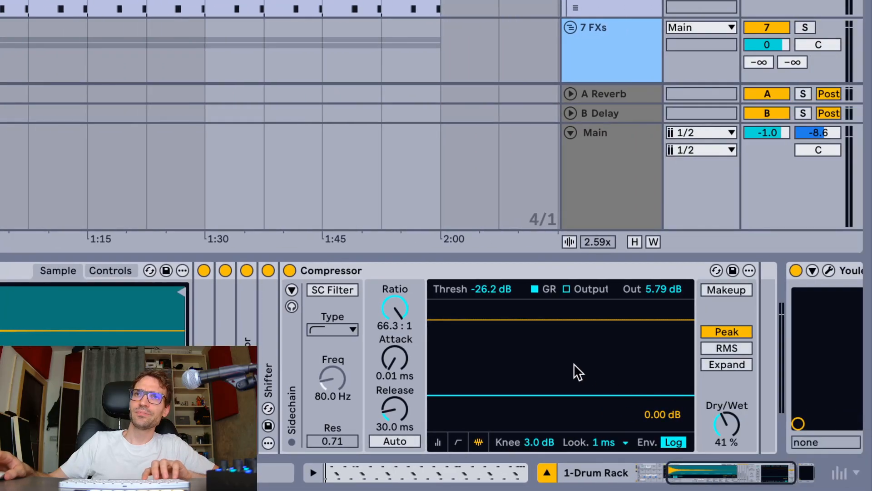
key(space)
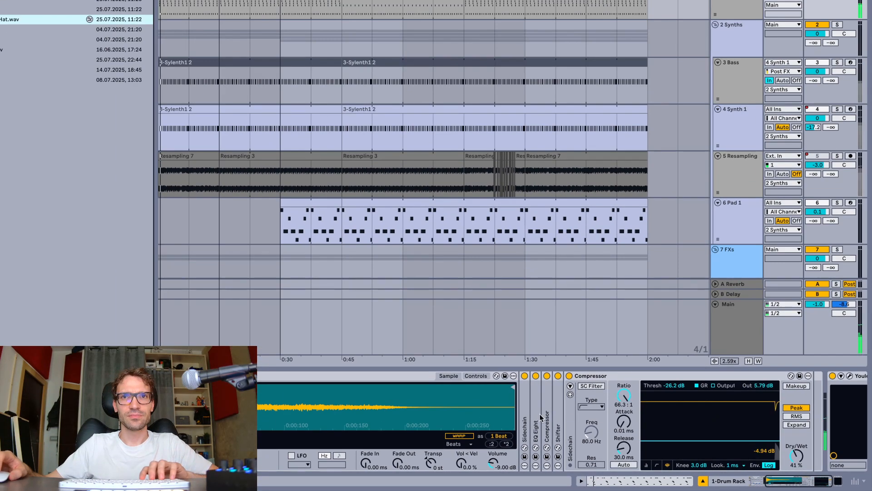
double_click(538, 414)
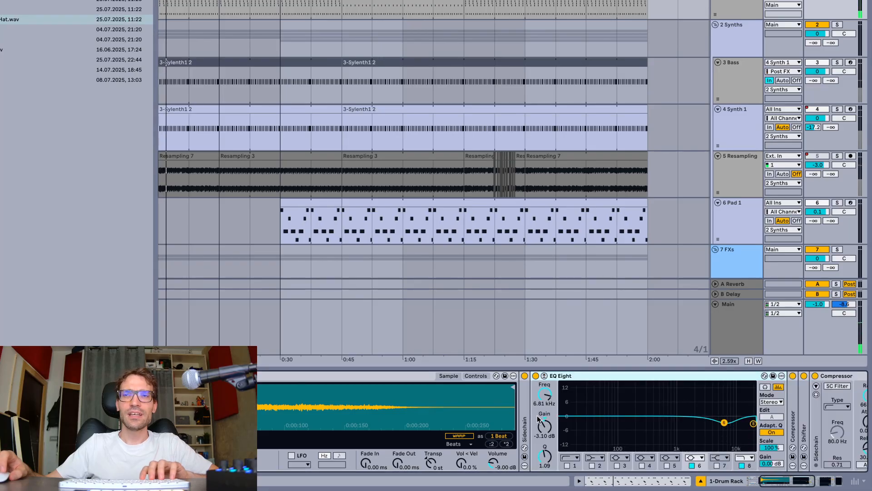
scroll(537, 419, right, 4)
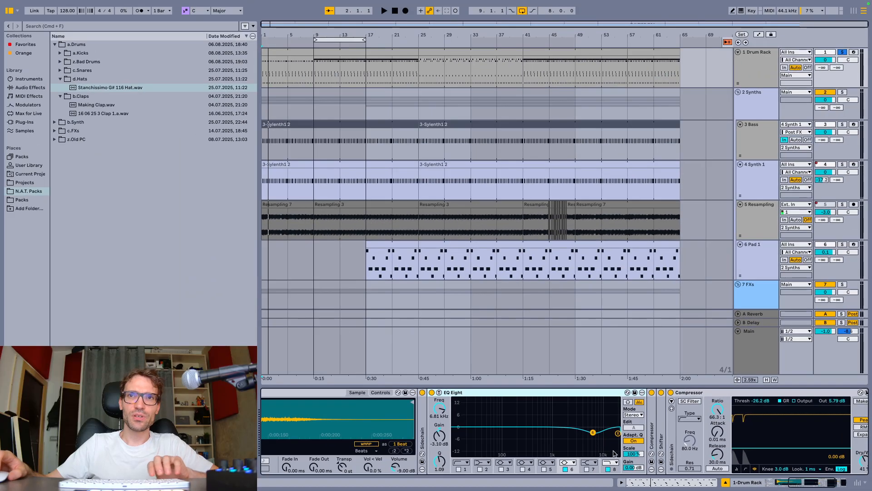
key(space)
Step: Unfold the Compressor between Hat 1's EQ Eight and Shifter, and examine both Compressors' gain reduction during playback
scroll(600, 441, right, 2)
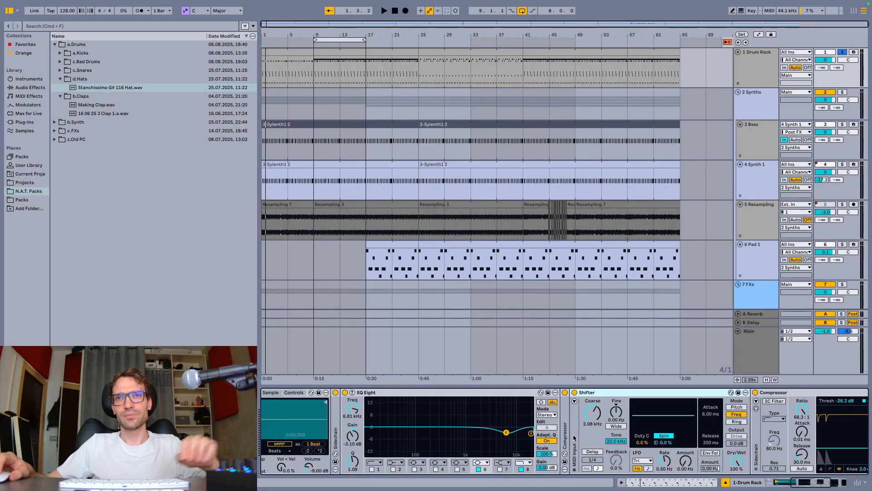
double_click(567, 436)
scroll(623, 425, right, 2)
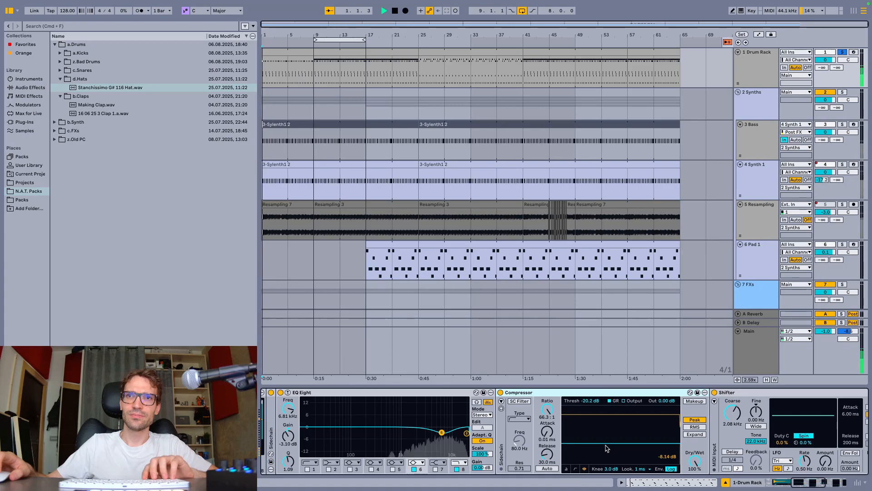
scroll(645, 436, right, 5)
scroll(657, 429, right, 3)
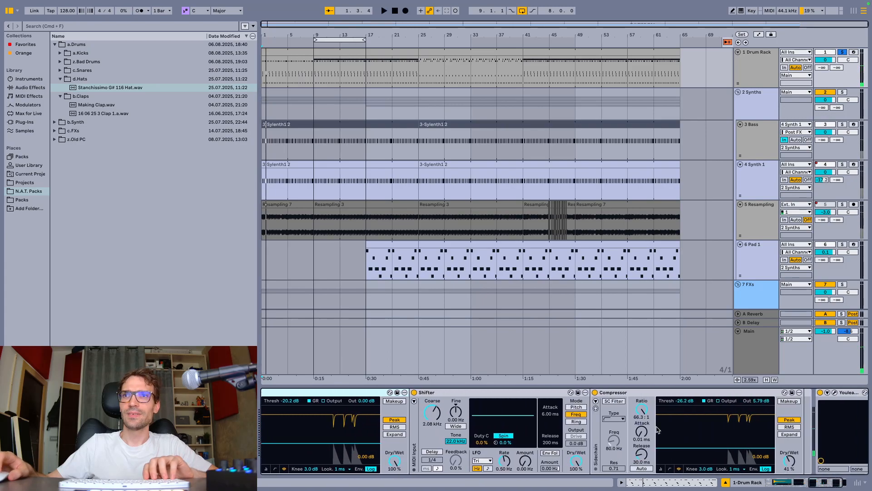
Step: Play Hat 1 with both Compressors bypassed, re-enable them, and fold the first Compressor
scroll(666, 410, left, 3)
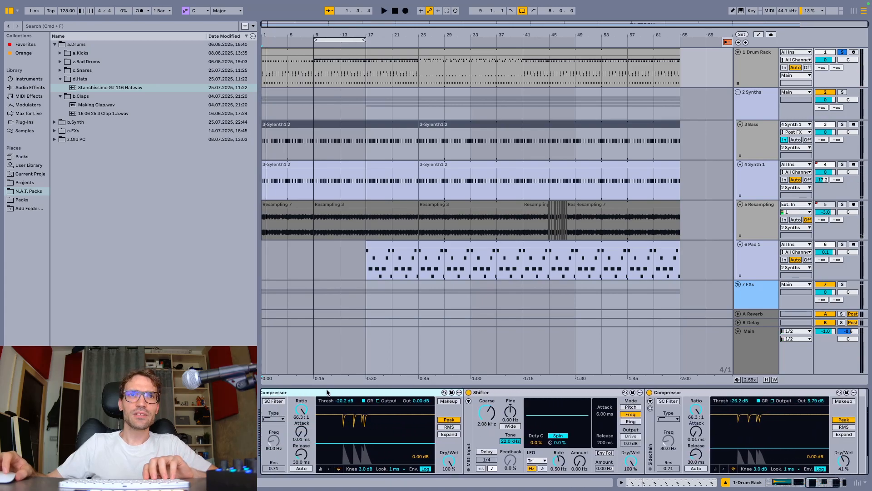
key(space)
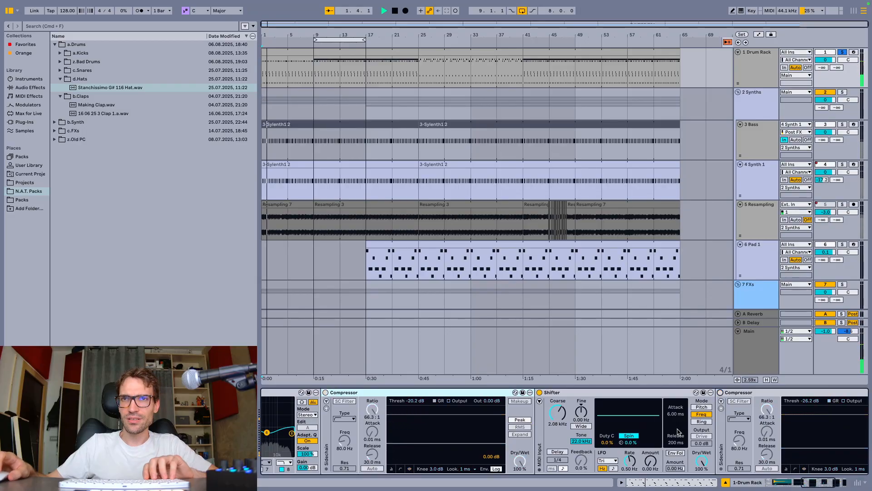
double_click(326, 394)
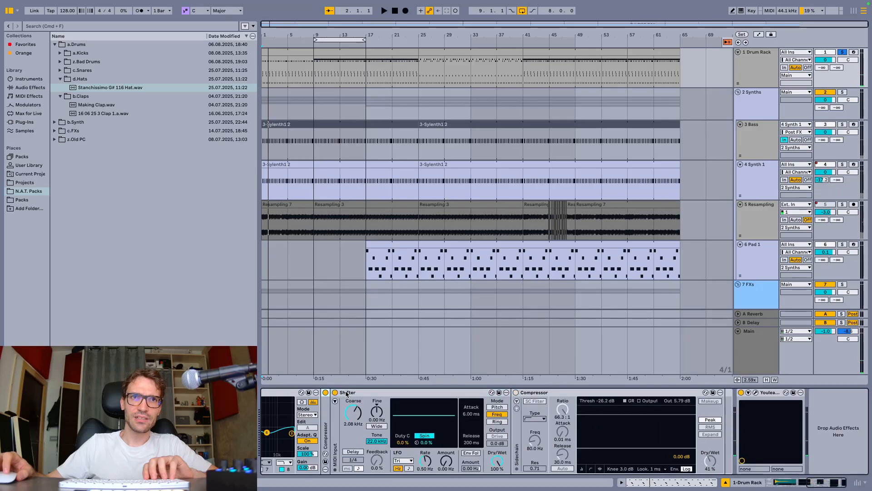
click(543, 395)
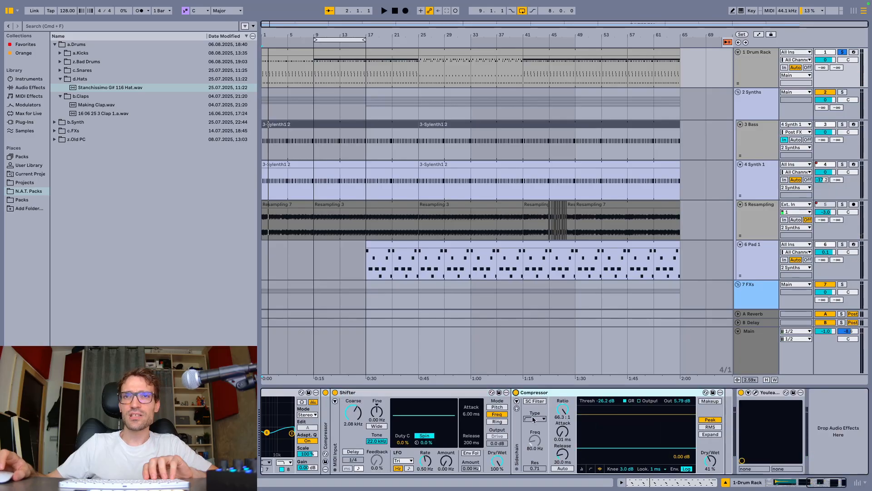
scroll(561, 439, left, 5)
scroll(558, 450, left, 6)
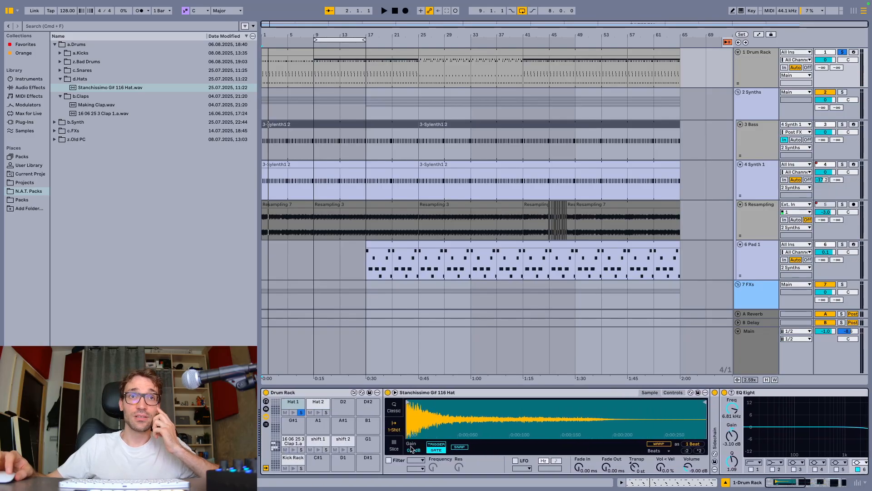
Step: Solo the Hat 2 pad, and unfold its Shifter, Auto Filter and Black Out Hat sample
click(320, 413)
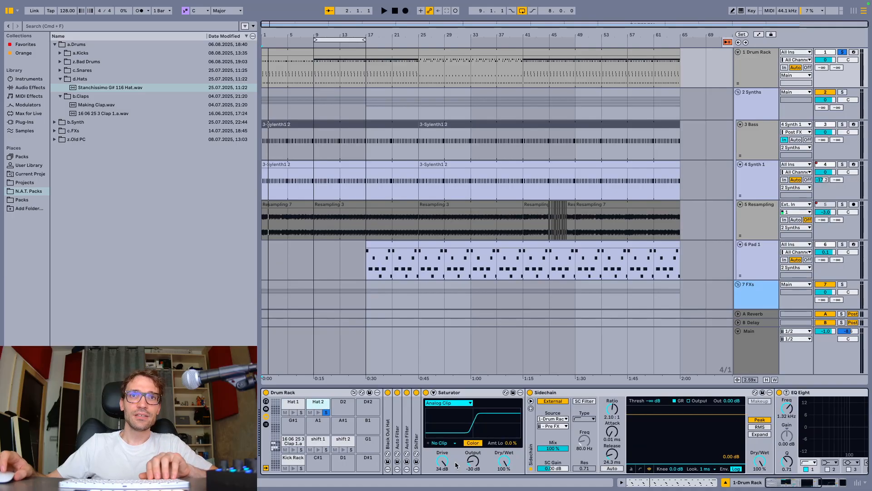
double_click(417, 435)
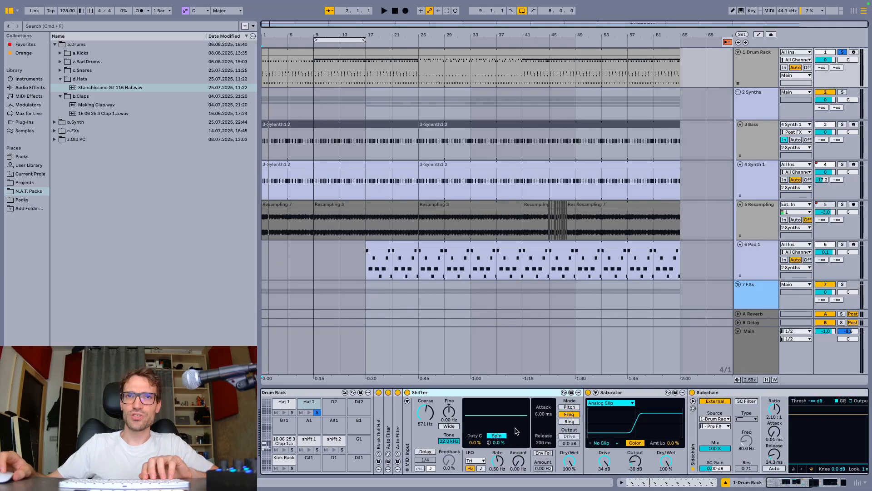
double_click(389, 427)
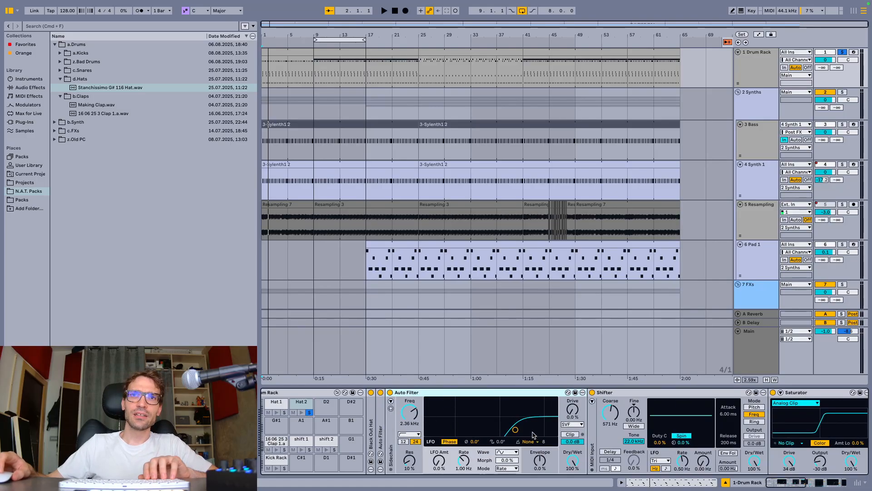
double_click(371, 413)
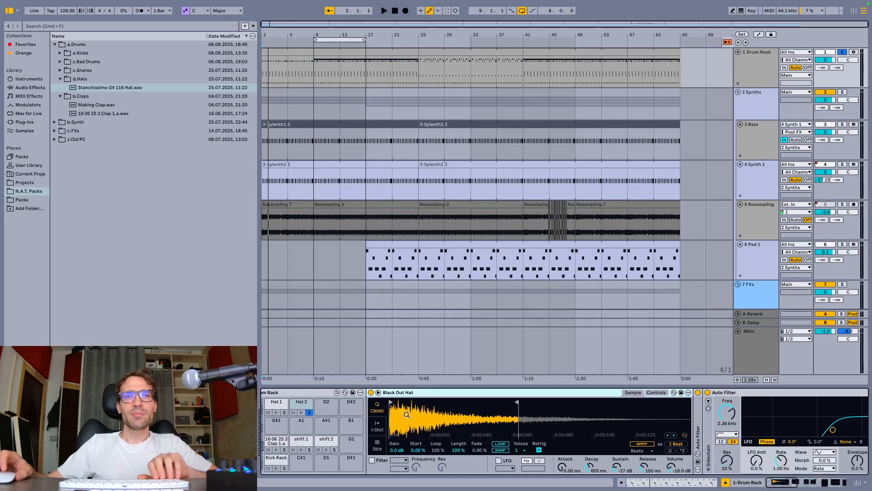
scroll(407, 415, left, 2)
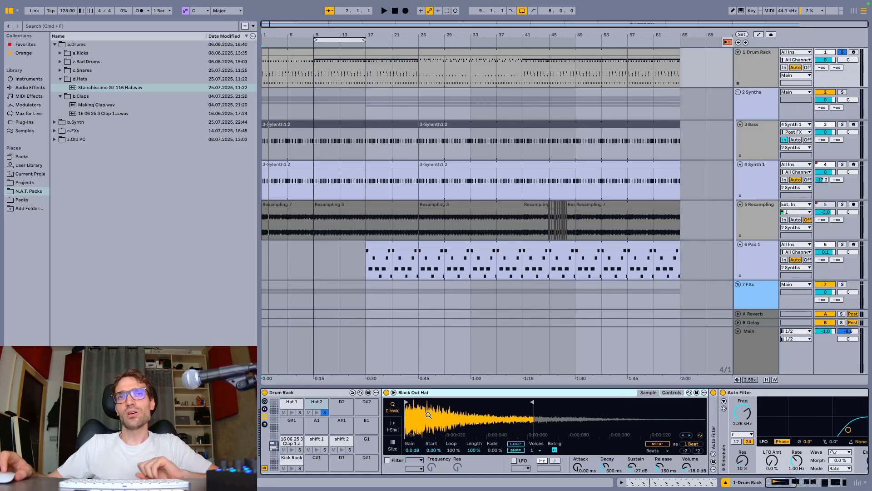
Step: Fold the Black Out Hat sample and every effect from Auto Filter to EQ Eight in Hat 2's chain
double_click(429, 396)
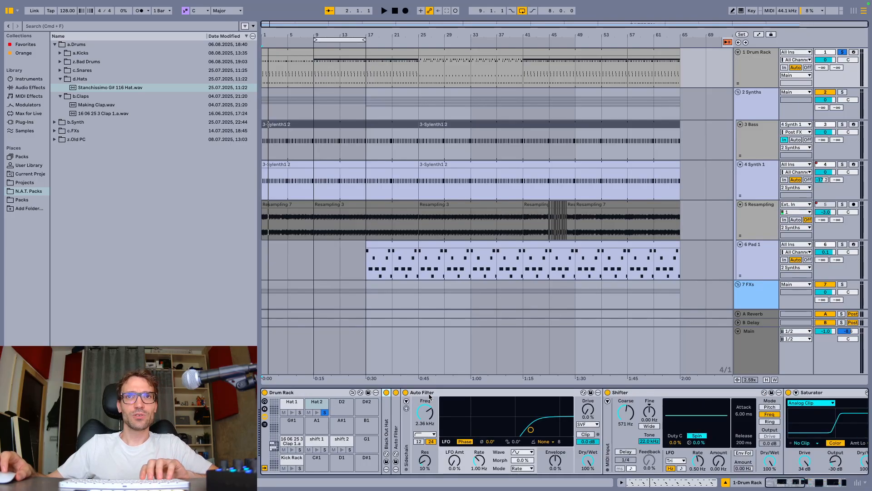
double_click(491, 394)
double_click(491, 394)
double_click(499, 396)
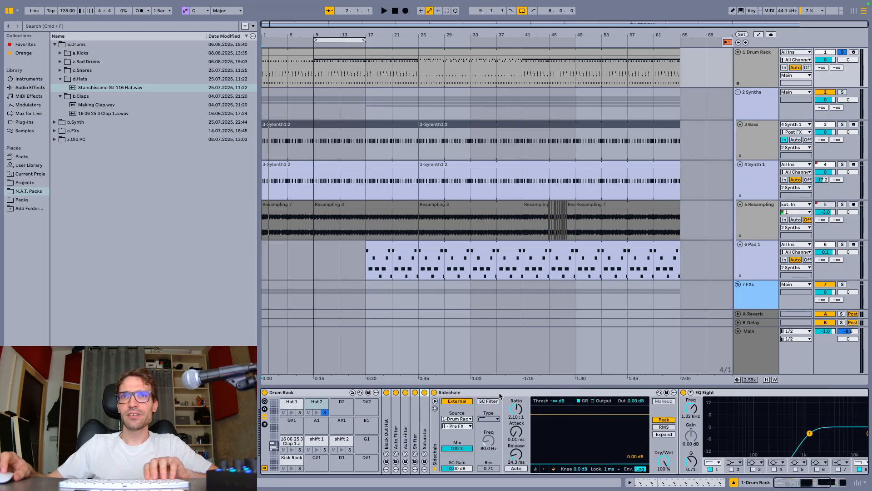
double_click(511, 396)
double_click(511, 396)
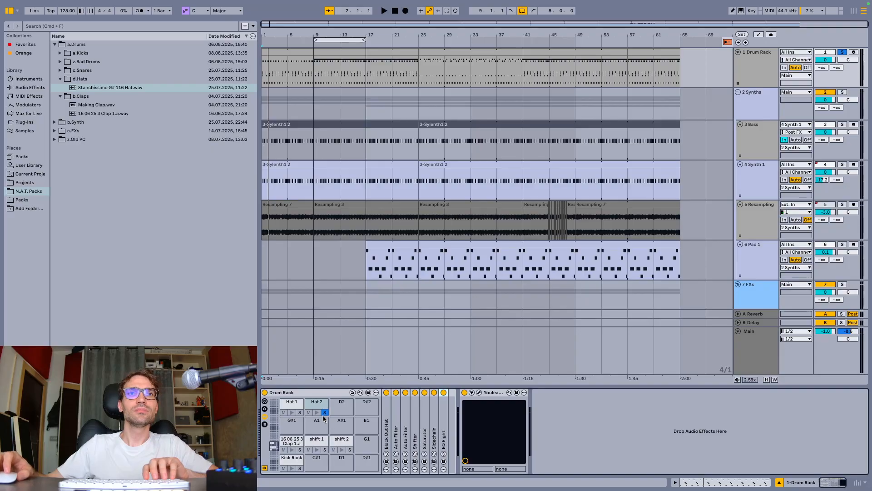
Step: Unsolo the Hat 2 pad, and play the full Drum Rack from the song start and from bar 9
key(space)
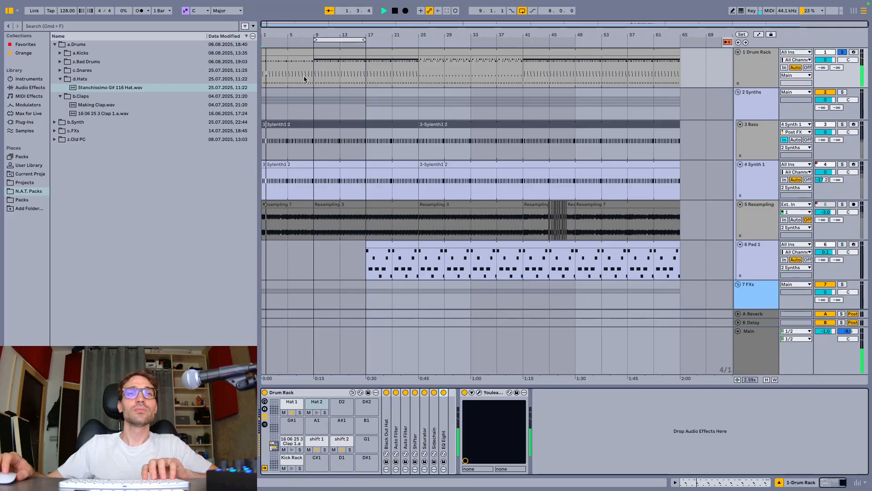
key(space)
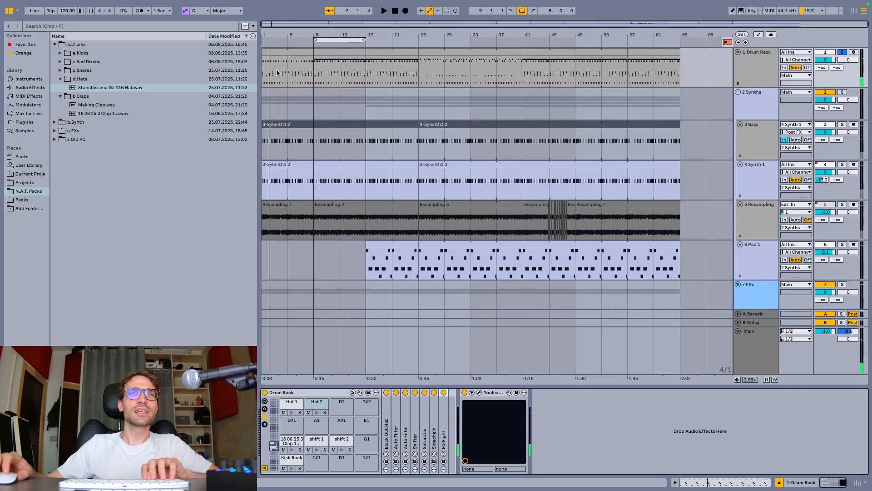
key(space)
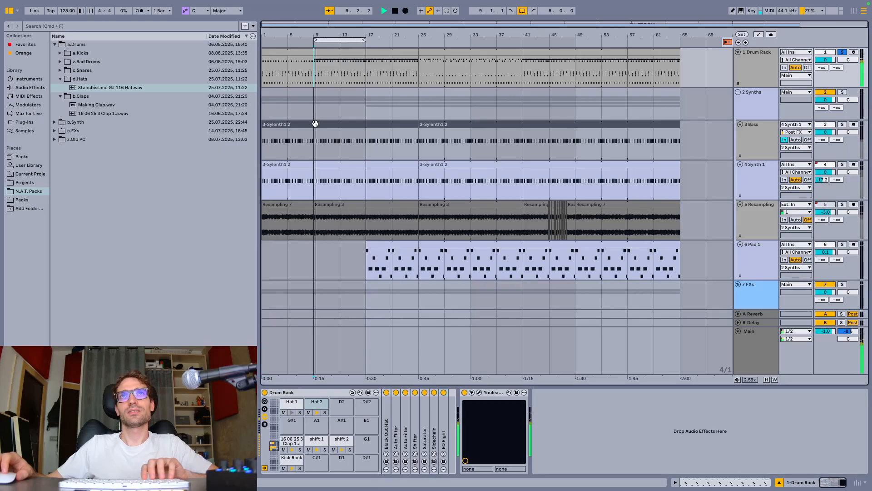
key(space)
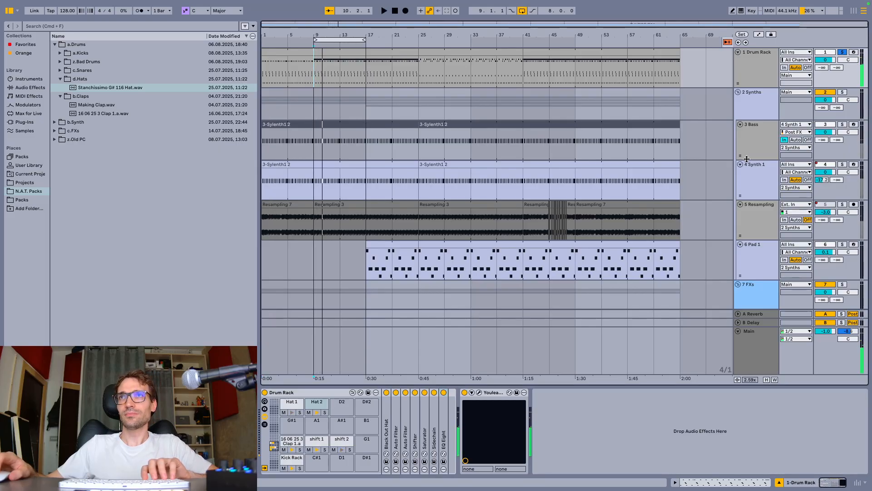
Step: Solo the Synth 1 track, reactivate Sylenth1 for playback from bar 9, and view its plug-in window before closing it
click(756, 181)
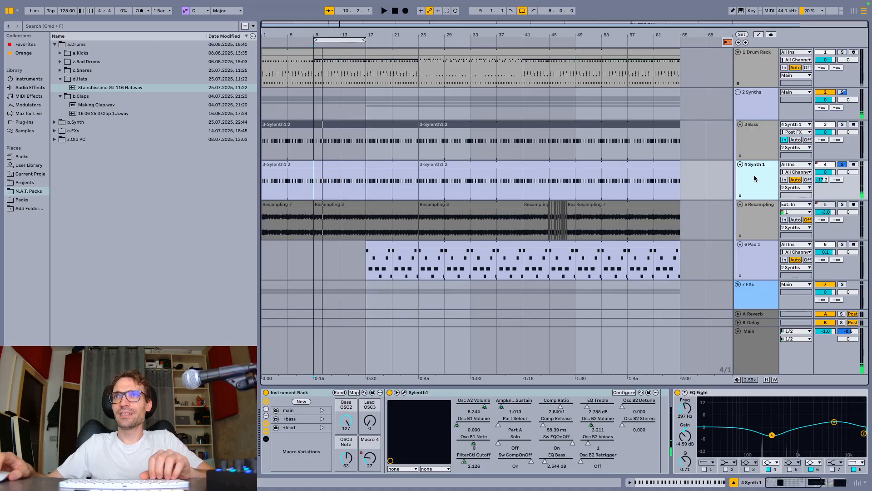
key(0)
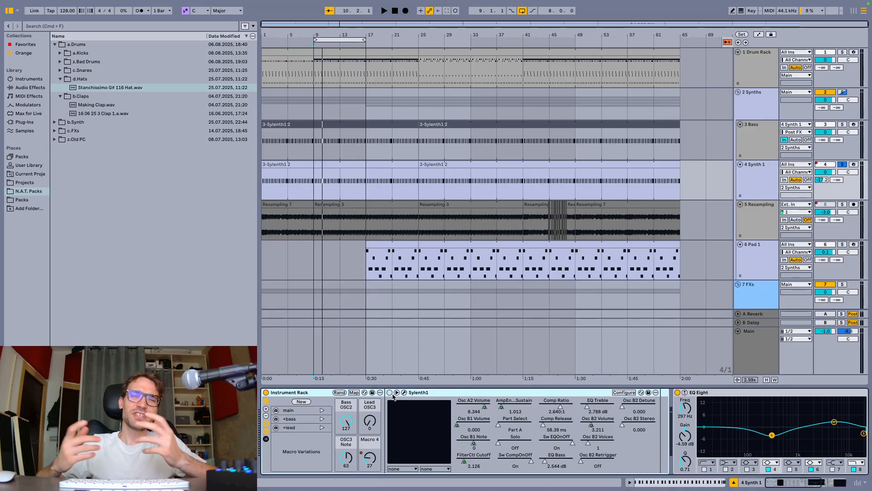
key(0)
key(space)
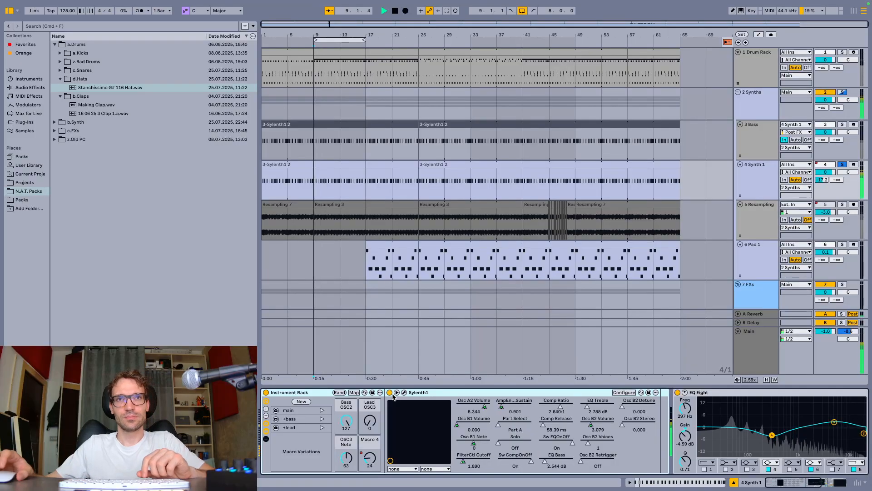
click(404, 393)
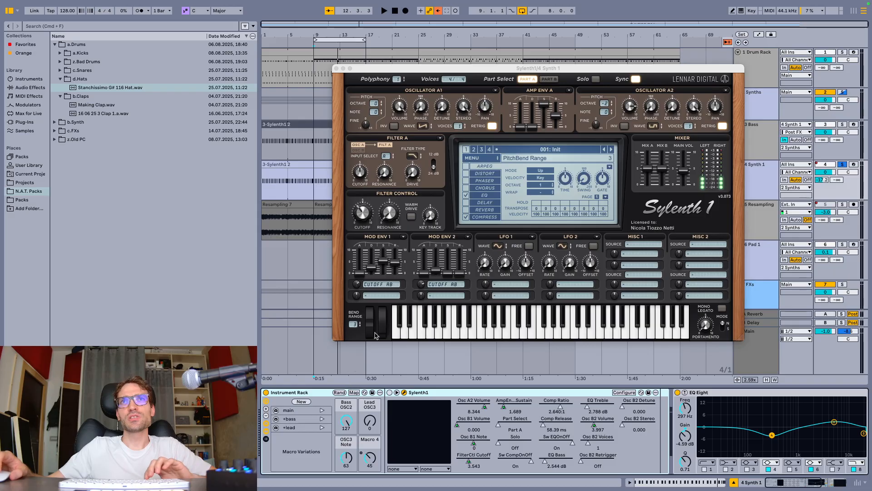
click(336, 68)
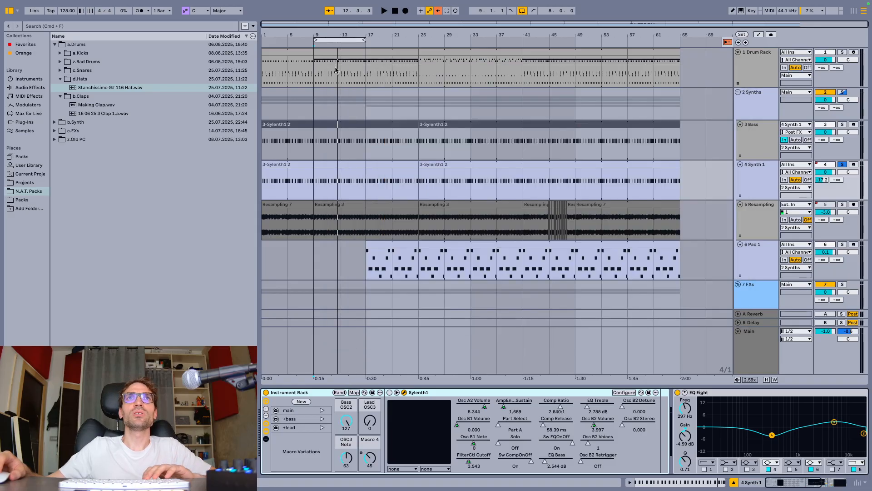
Step: Solo the Resampling track, and show its Speaker On automation around bar 37
click(758, 221)
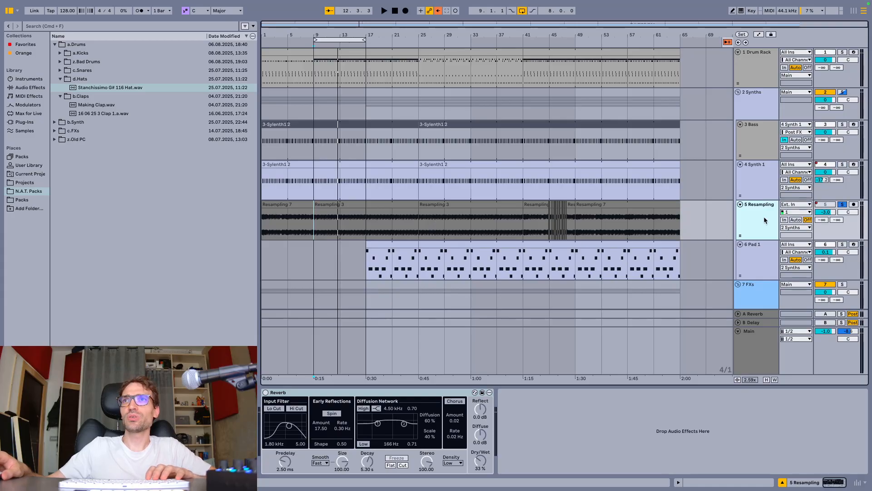
right_click(823, 206)
click(790, 208)
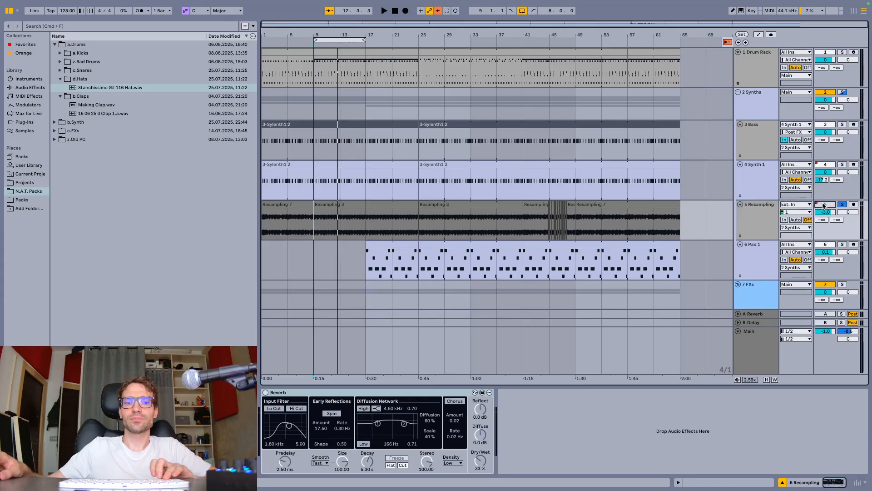
click(503, 231)
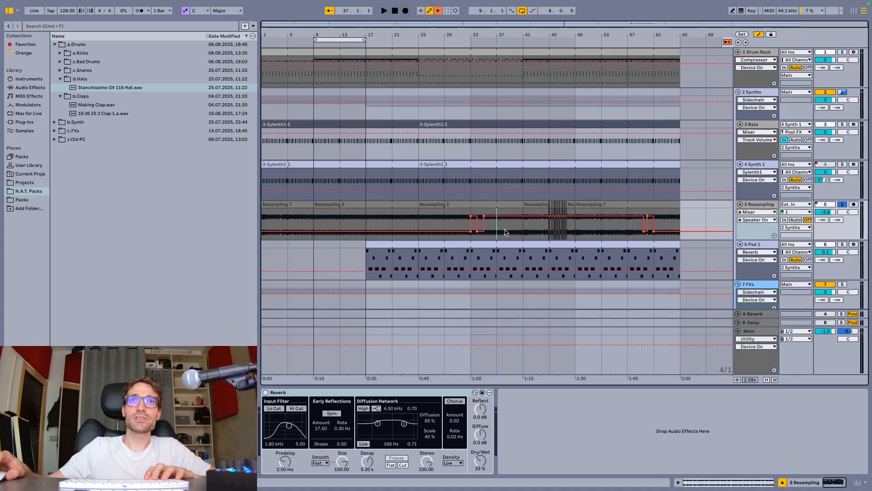
Step: Play the soloed Resampling track from bar 33, hiding and then showing the automation lanes
key(z)
click(306, 228)
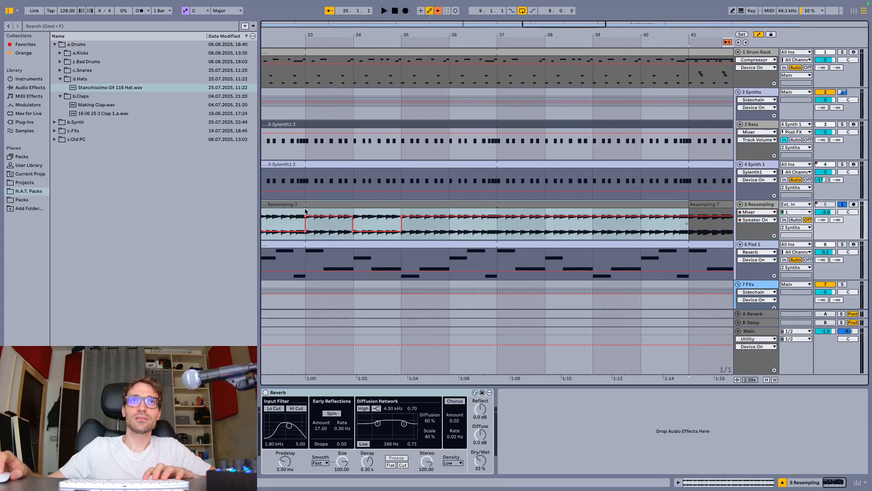
key(a)
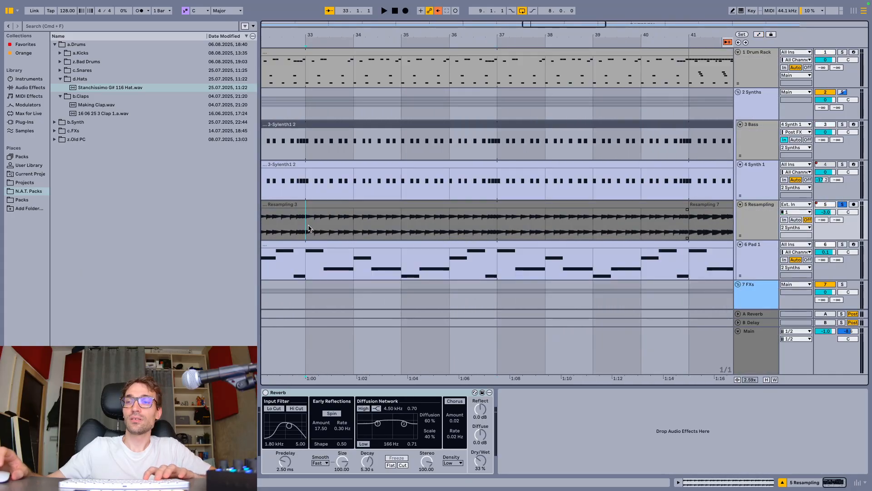
key(space)
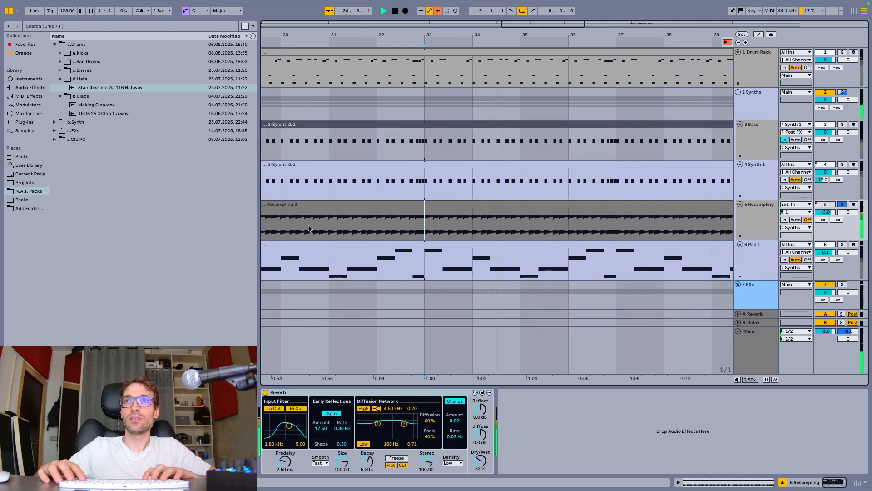
key(a)
key(space)
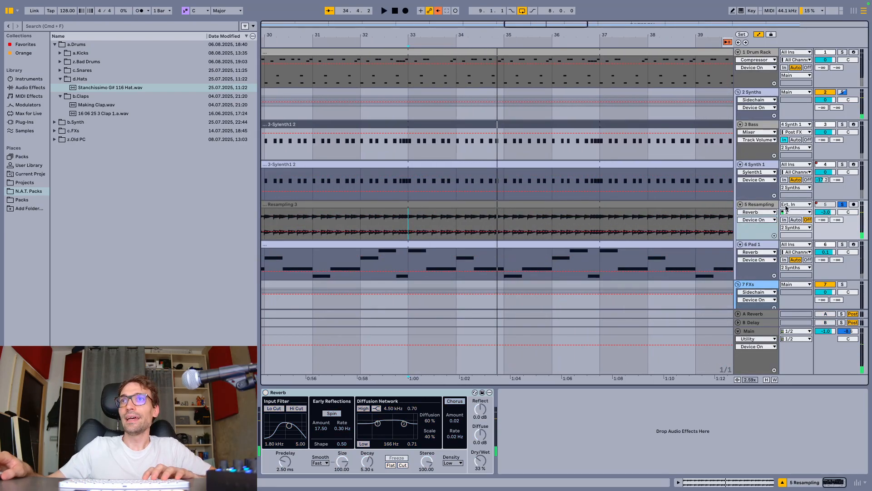
Step: Override the Resampling track's activator manually, then re-enable its Speaker On automation
click(825, 204)
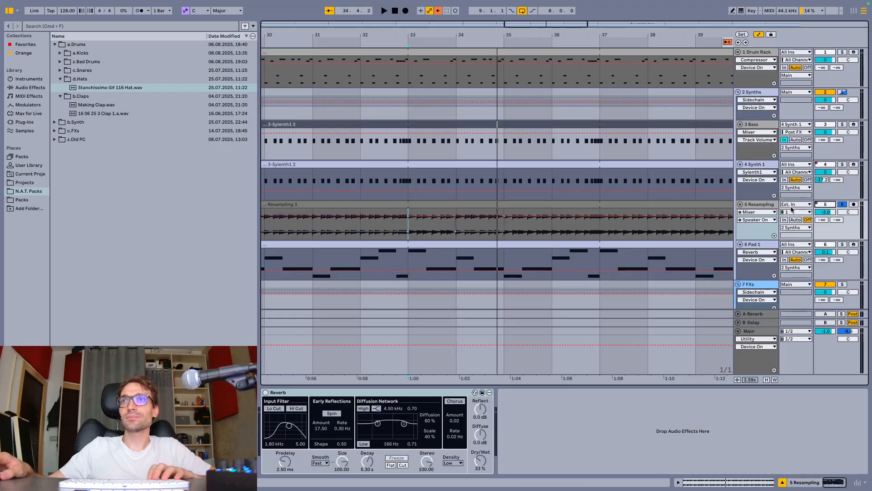
right_click(818, 205)
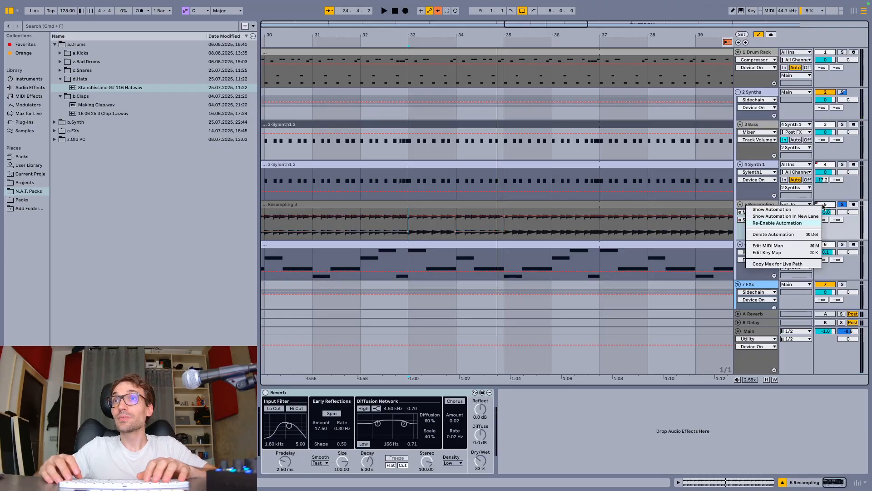
click(822, 206)
Step: Play the chopped clips on the soloed Resampling track from bar 45 with its Reverb switched on for playback
scroll(534, 212, right, 8)
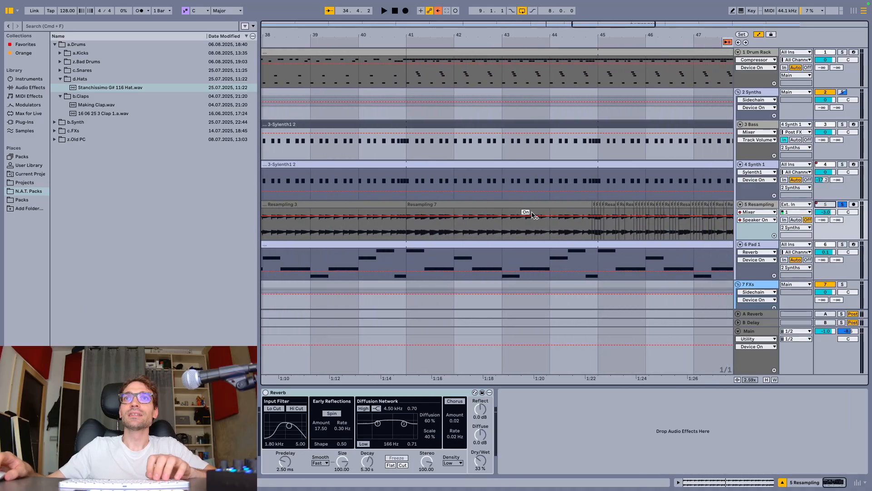
scroll(532, 215, down, 5)
click(555, 230)
key(space)
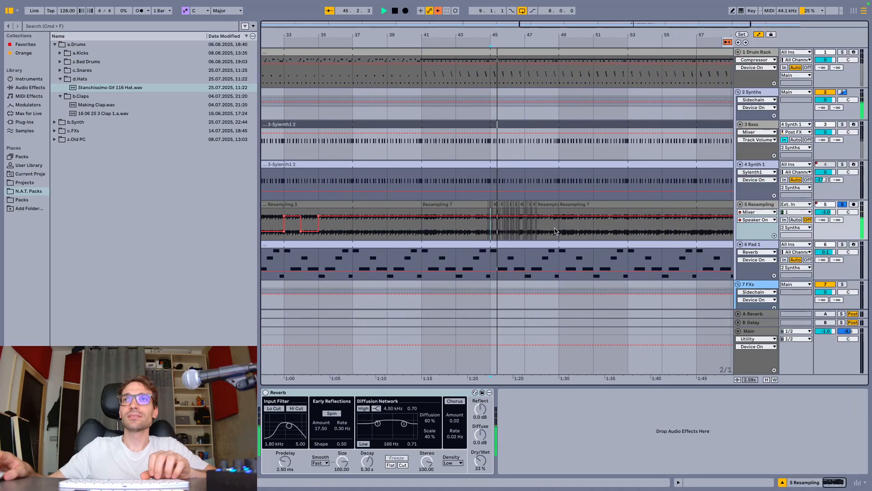
key(0)
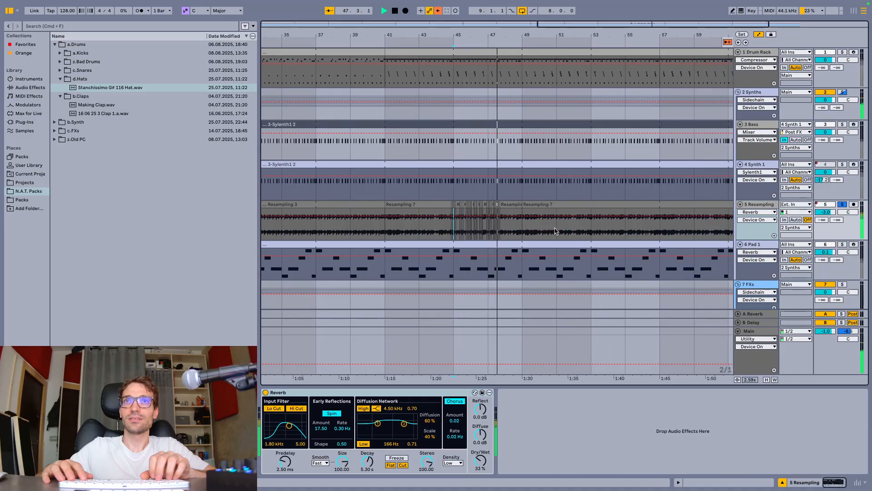
key(space)
key(0)
Step: Examine the Resampling track's Speaker On automation around bars 59 to 61
scroll(558, 231, right, 5)
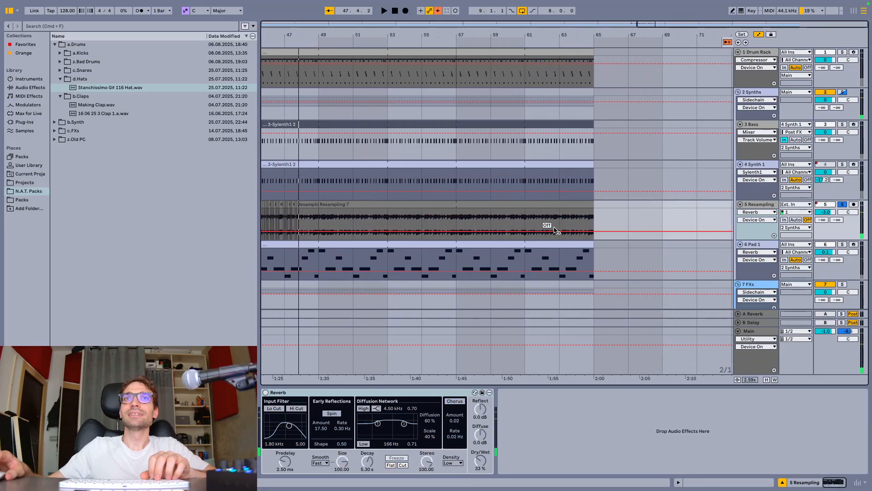
scroll(562, 231, left, 3)
right_click(830, 205)
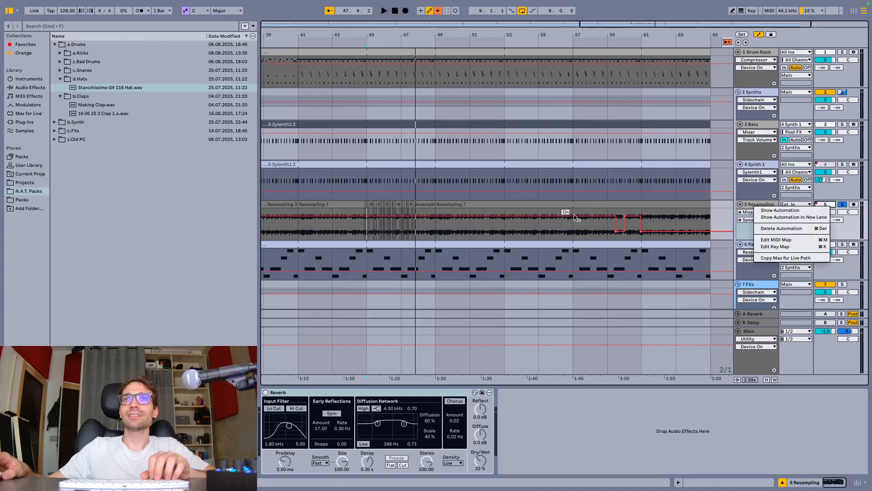
click(594, 228)
Step: Unsolo the Resampling track, play the full mix from bar 53, and hide the automation lanes
key(space)
scroll(584, 232, right, 5)
key(space)
click(515, 231)
key(0)
key(space)
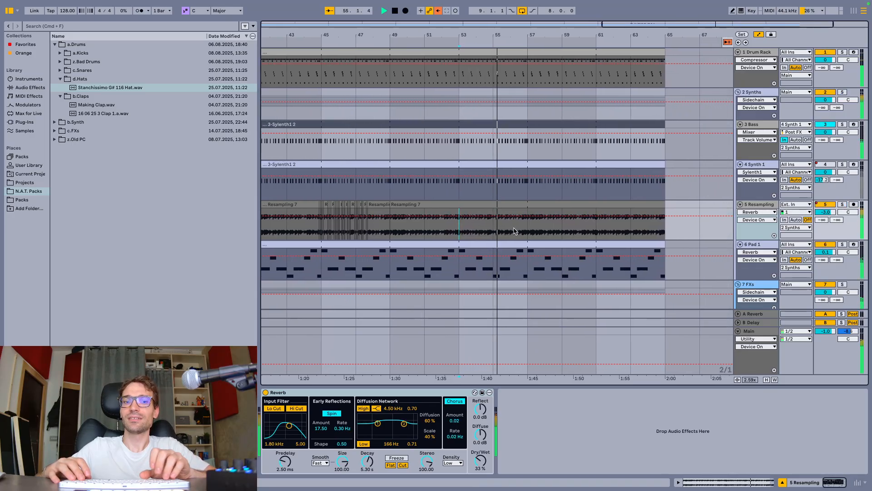
key(a)
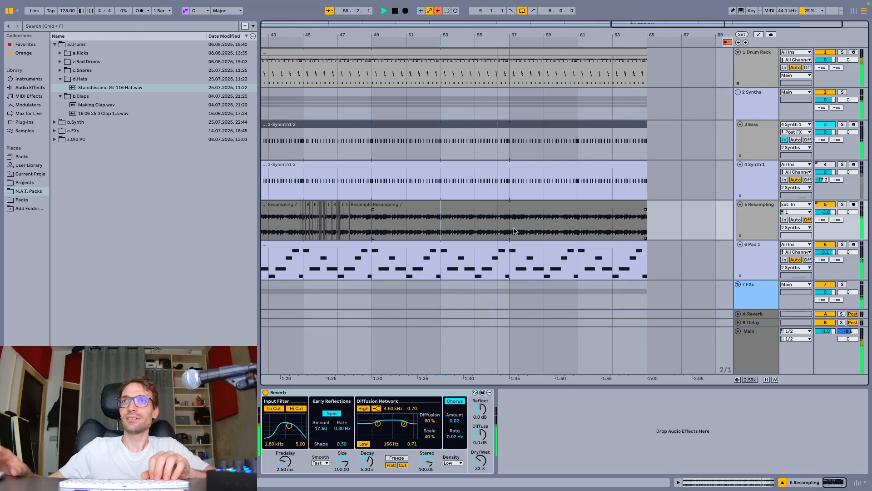
key(space)
key(0)
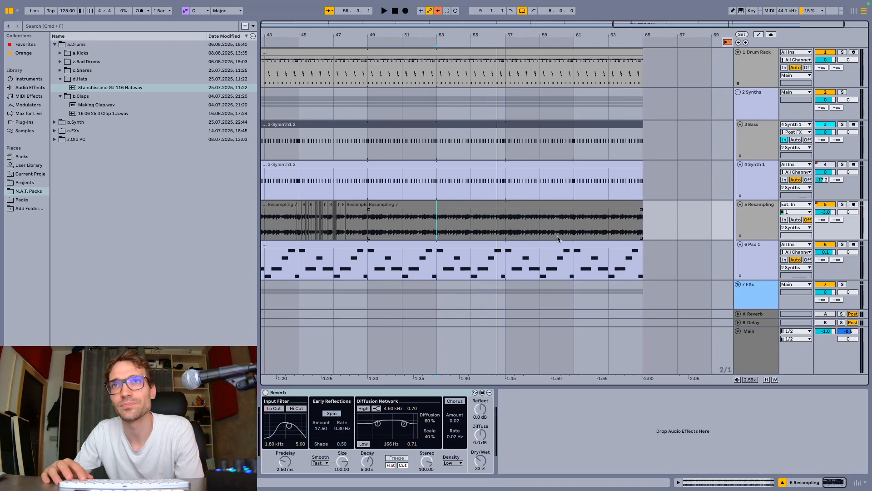
Step: Open the Sylenth1 plug-in window of the Pad 1 track, and list the Instruments in the browser
click(756, 254)
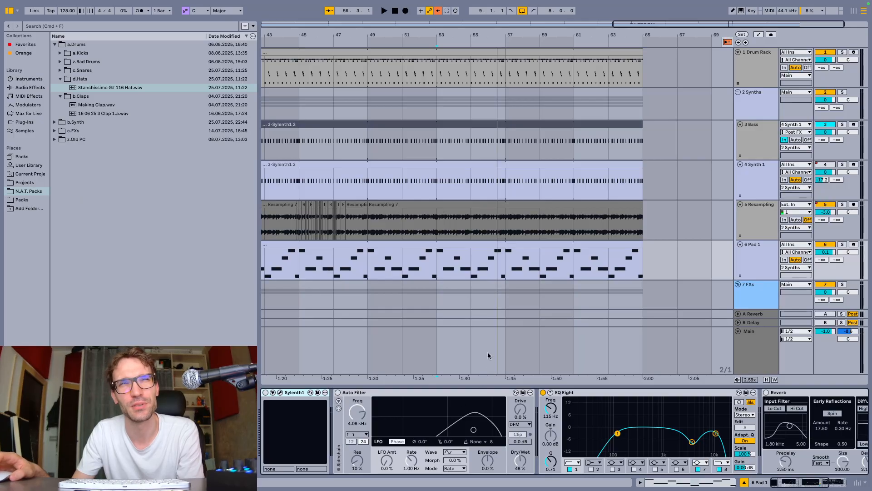
click(363, 271)
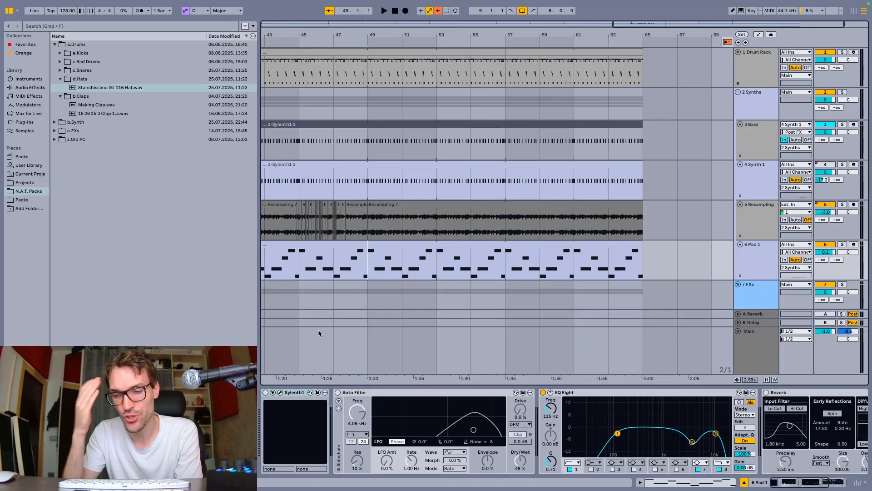
click(280, 393)
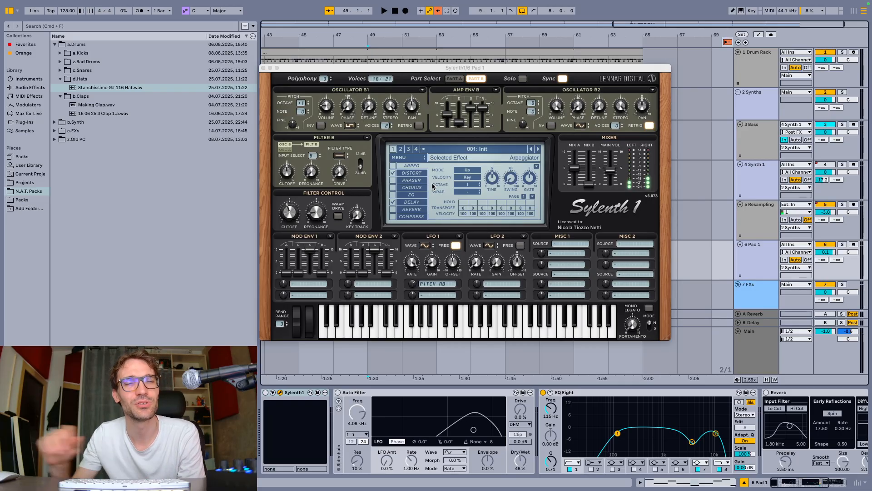
click(27, 79)
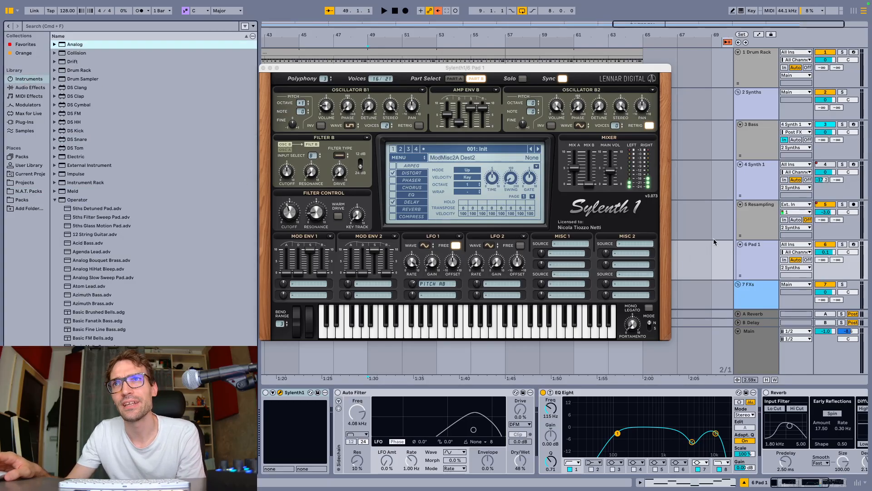
drag(477, 71, 516, 105)
Step: Solo the Pad 1 track, play it from bar 49, and switch off its Reverb
click(842, 251)
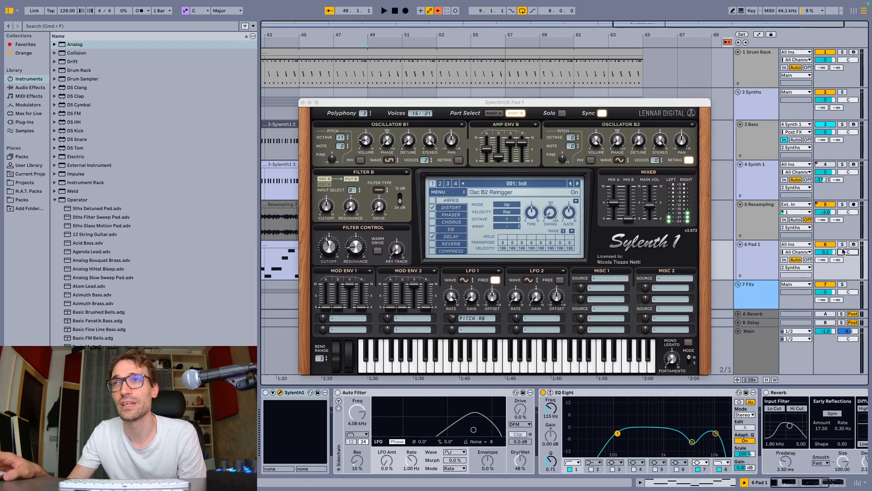
click(843, 244)
key(space)
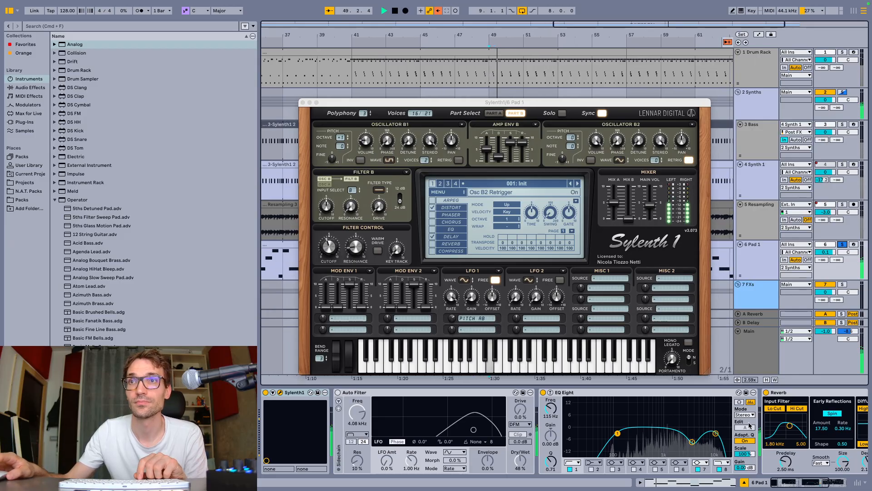
scroll(614, 452, right, 5)
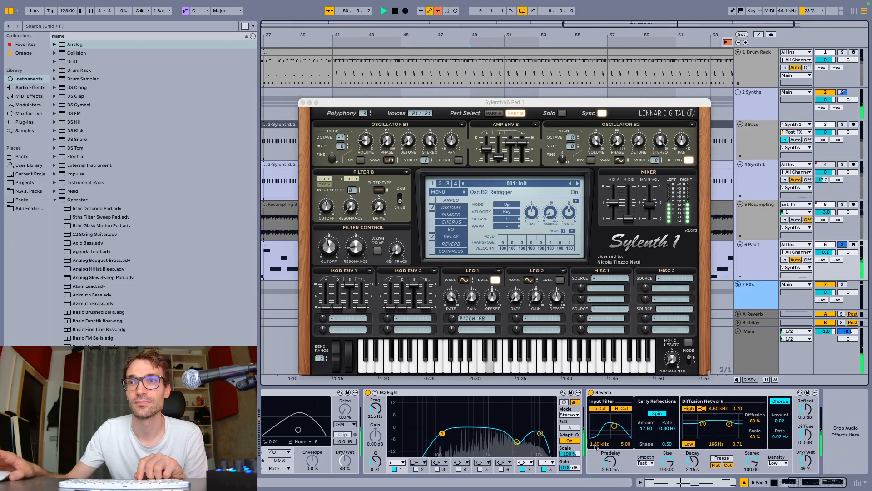
click(591, 392)
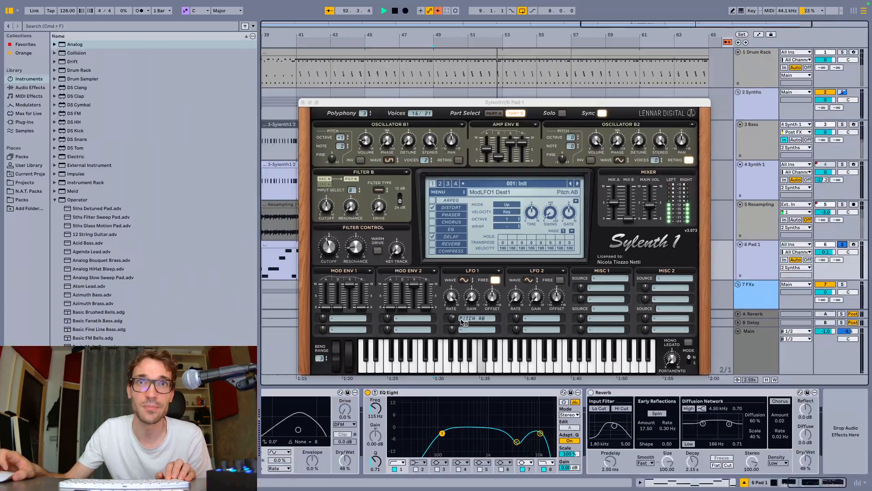
Step: Compare the soloed Pad 1 with and without Reverb by undoing and redoing the bypass, replaying from bar 49
key(super+z)
key(super+z)
key(super+z)
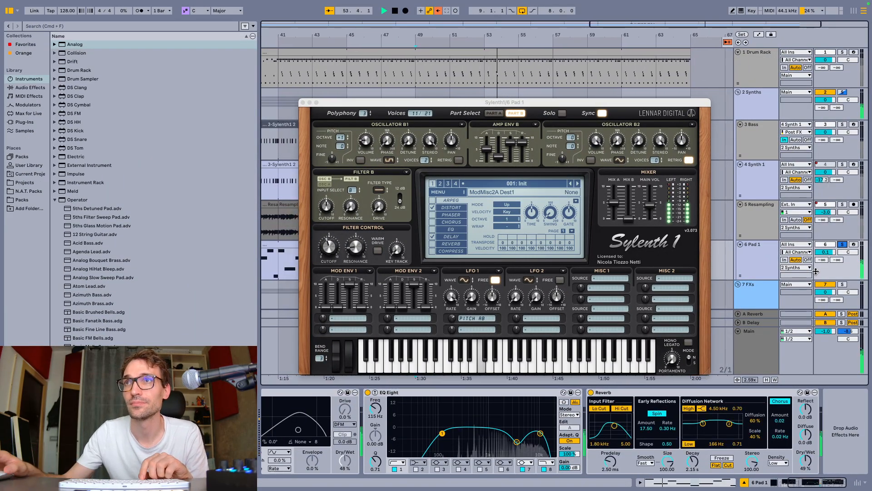
key(space)
key(super+shift+z)
key(super+shift+z)
key(super+shift+z)
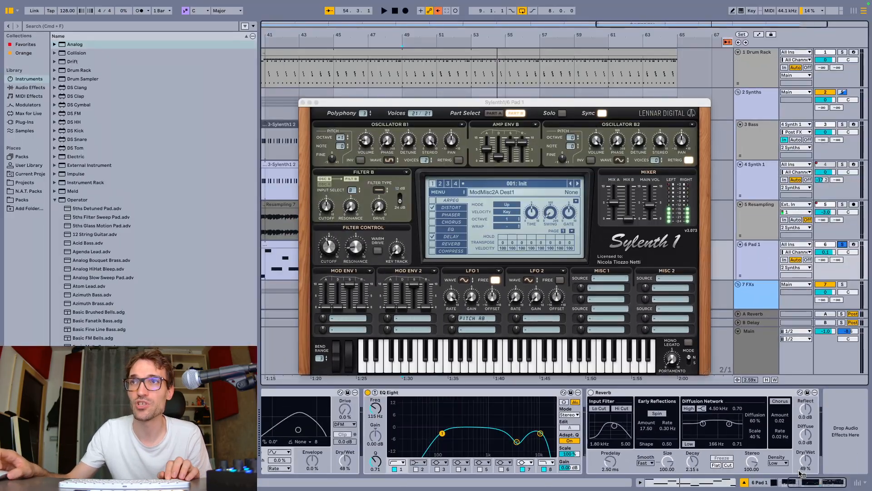
key(super+z)
key(super+z)
key(super+z)
key(space)
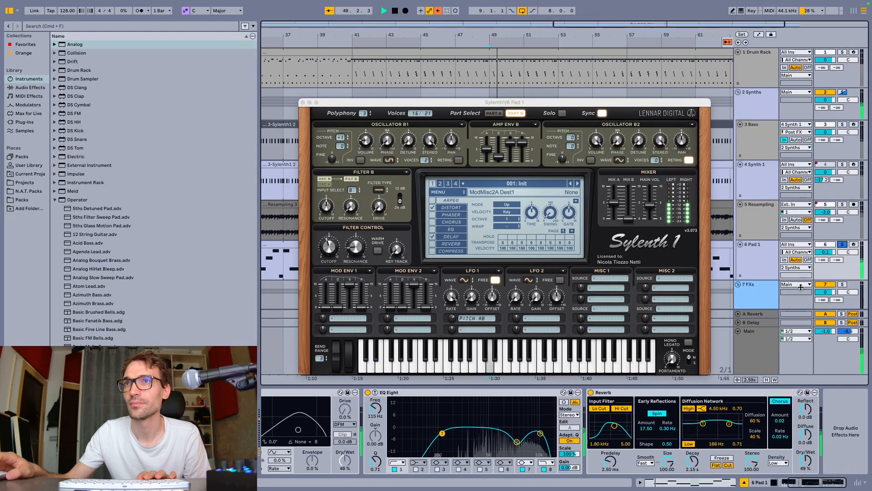
key(space)
Step: Hide the Sylenth1 plug-in window and redo the Reverb bypass on Pad 1
scroll(781, 266, down, 5)
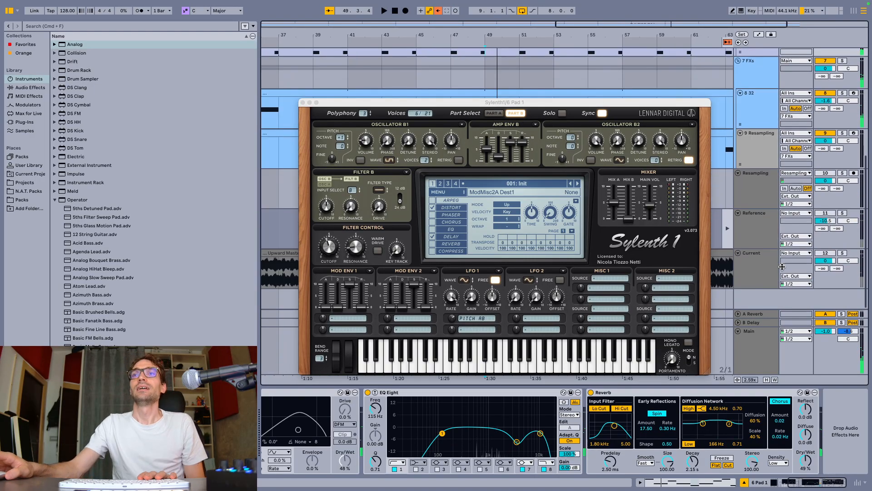
key(super+alt+p)
key(super+shift+z)
key(super+shift+z)
key(super+shift+z)
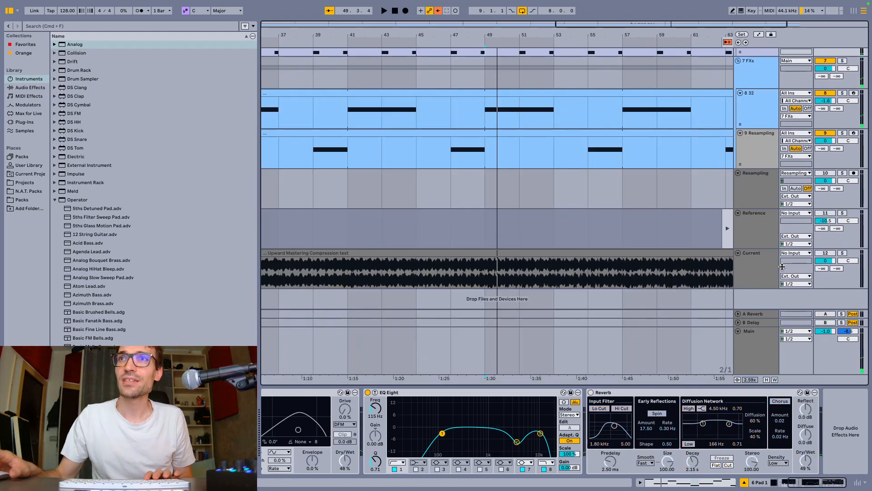
Step: Select the 7 FXs group and examine the clips of its two tracks around bar 49
scroll(730, 173, up, 1)
click(748, 81)
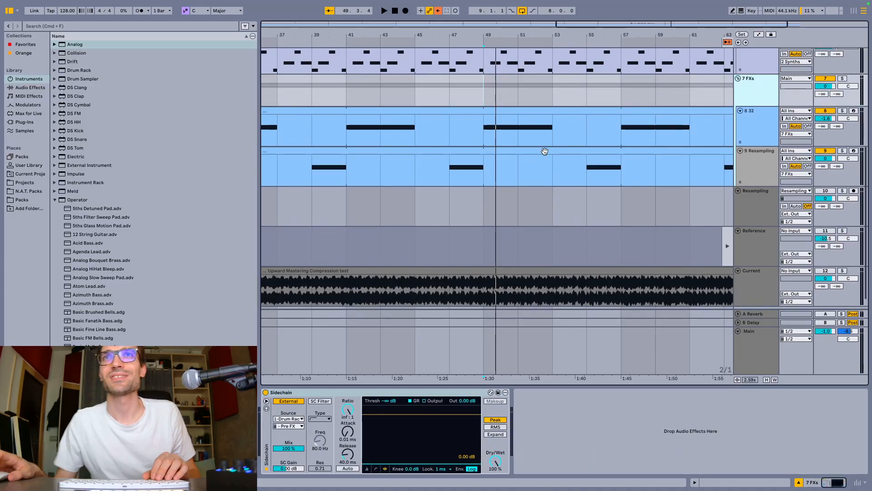
scroll(545, 151, left, 3)
scroll(544, 151, left, 1)
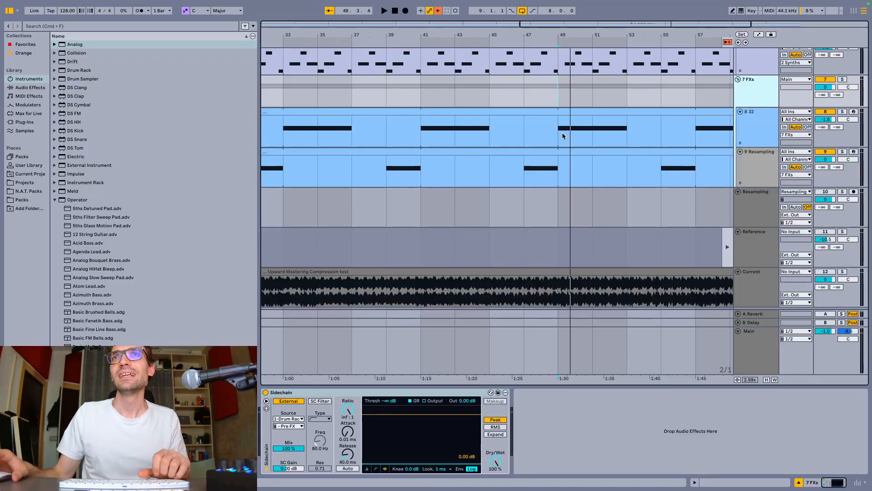
scroll(628, 136, up, 4)
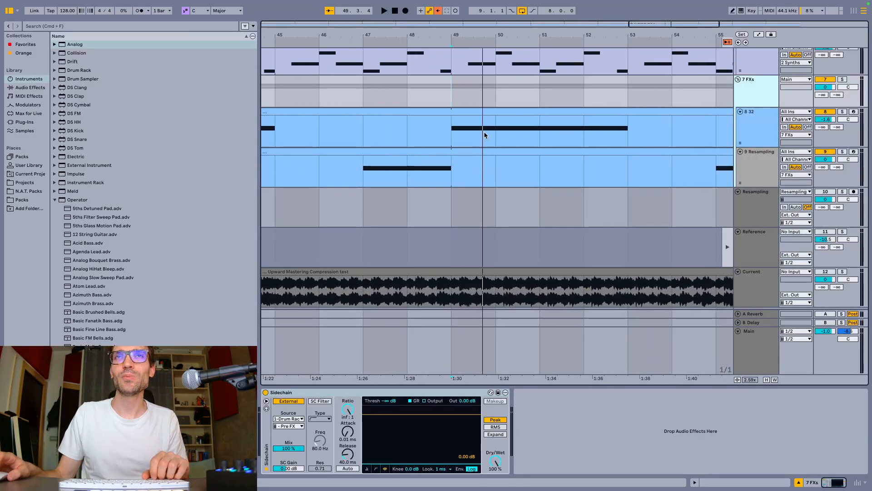
Step: Show the devices of the 32 track at bar 49, and reveal its white noise sample in the browser
click(467, 127)
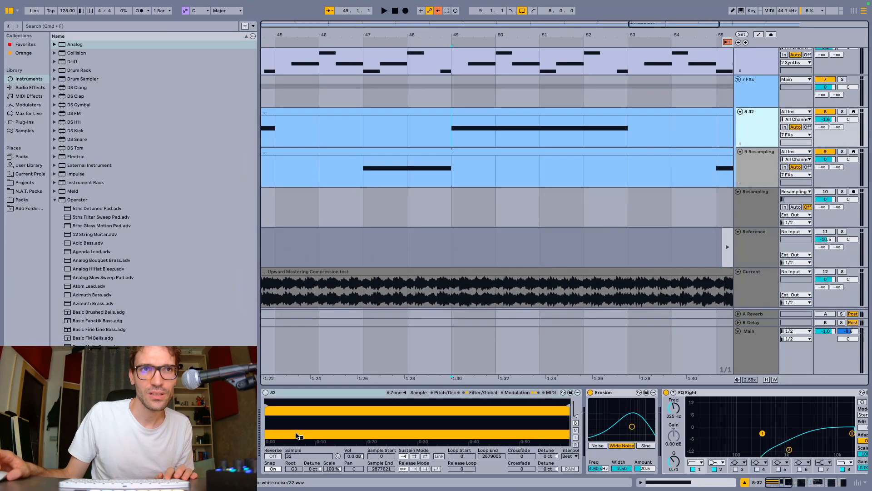
right_click(351, 422)
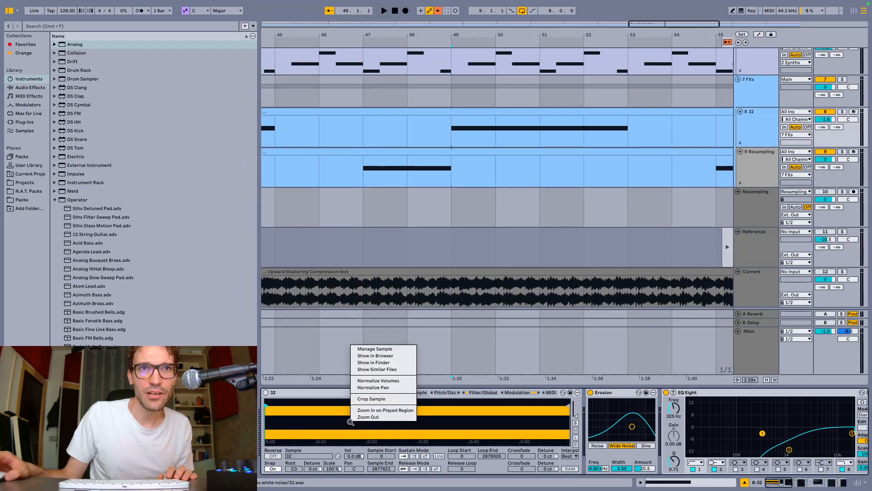
click(399, 356)
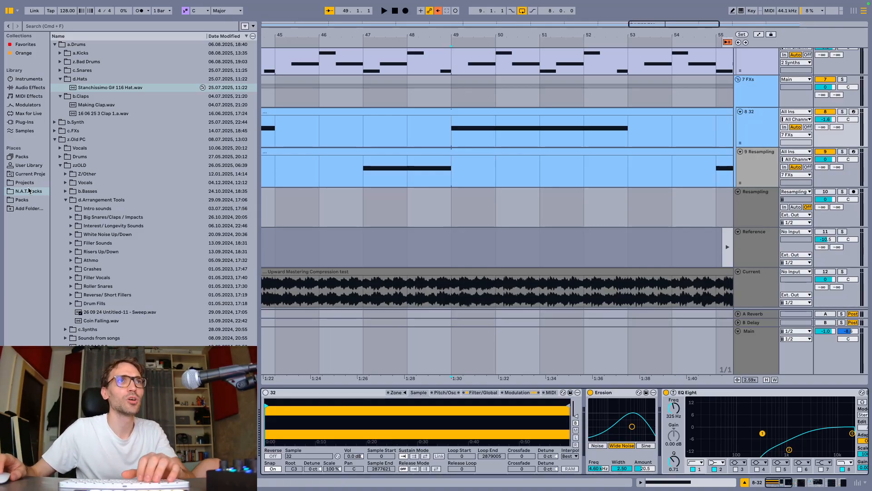
Step: Search the N.A.T. Packs folder for "white noise" and select the White Noise Up/Down folder
click(79, 29)
text(white noise)
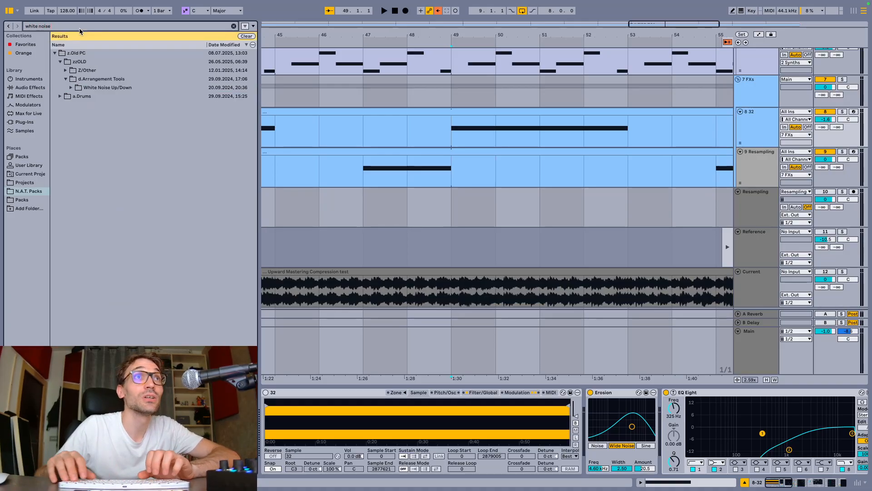
key(Down)
key(Down)
key(Down)
key(Down)
key(Down)
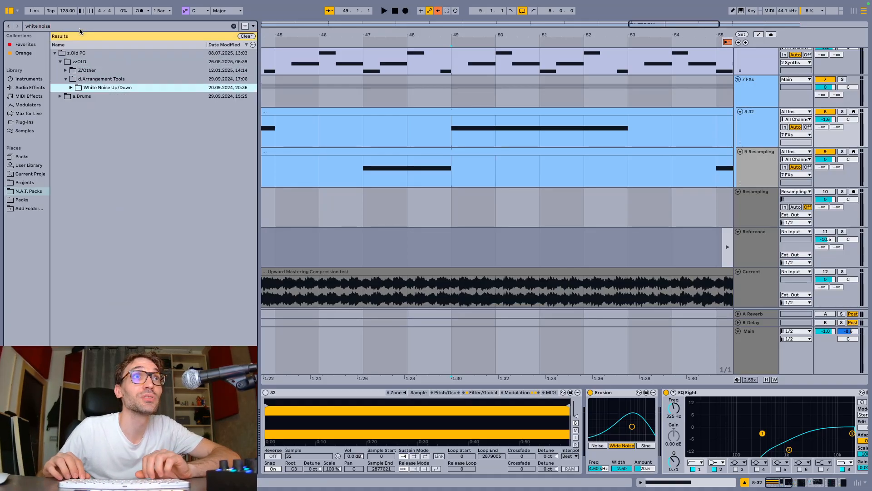
Step: Open the Audio white noise folder and preview its samples from 2.wav through 32.wav
key(Right)
key(Down)
key(Right)
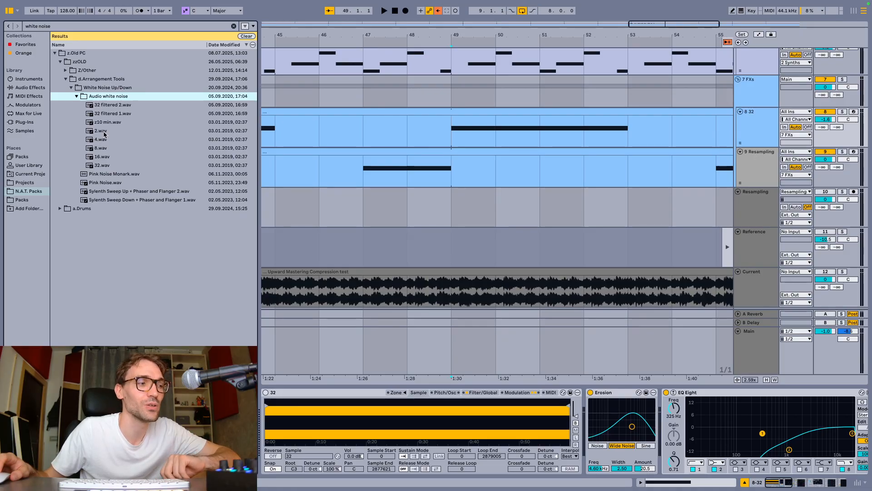
click(104, 132)
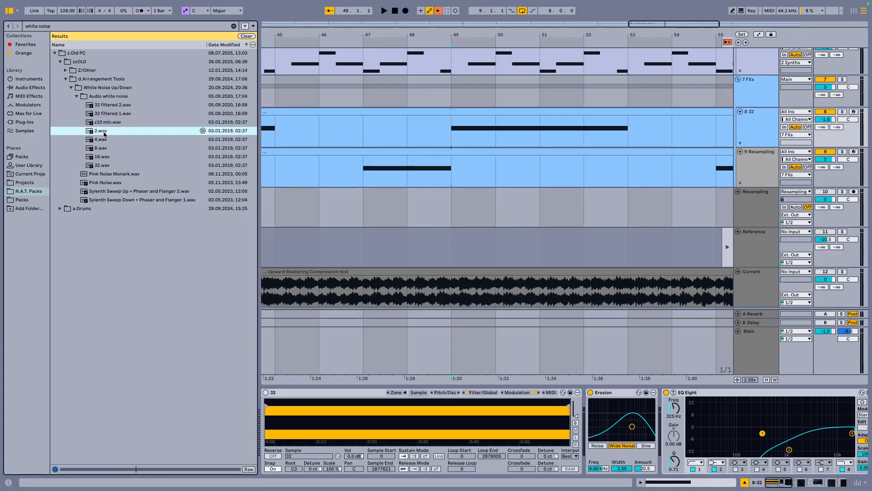
key(Down)
key(Down)
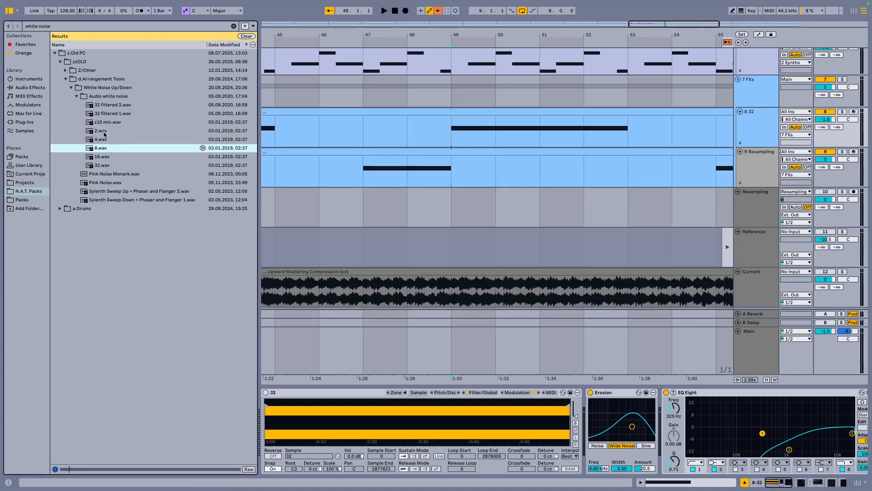
key(Down)
key(Down)
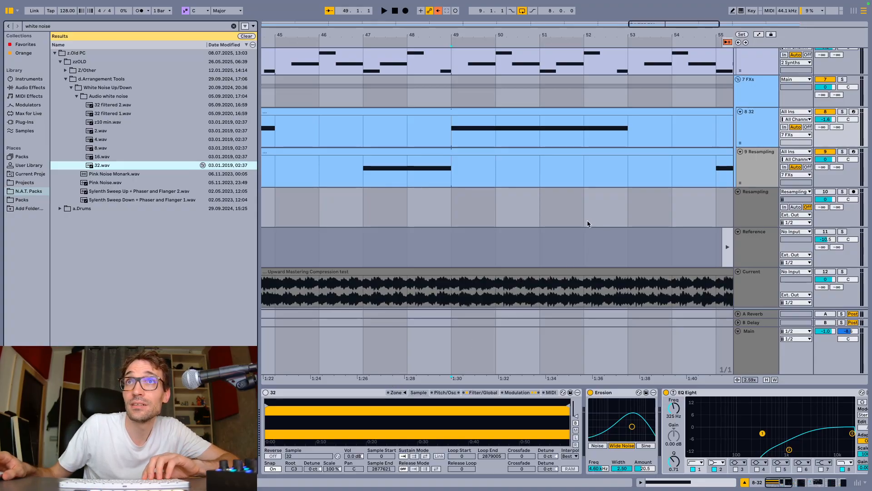
Step: Return to the 32 track and look through its sampler's Filter/Global, Pitch/Osc and Sample settings
click(654, 144)
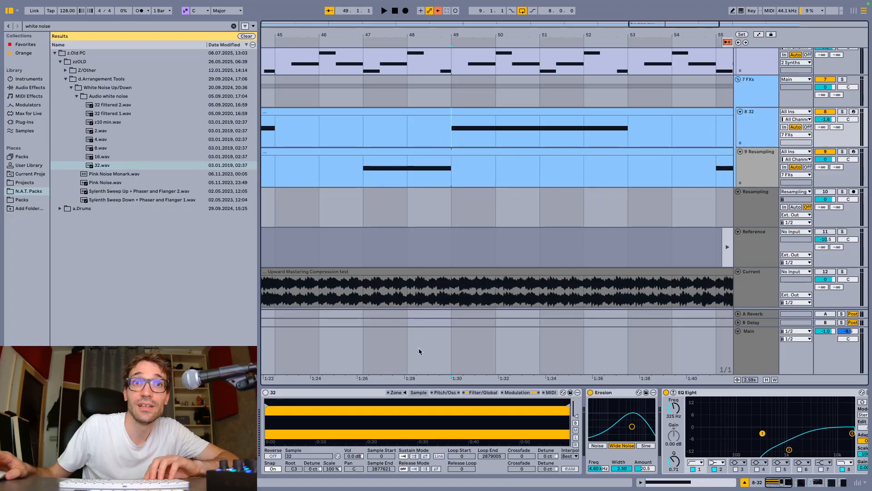
click(464, 393)
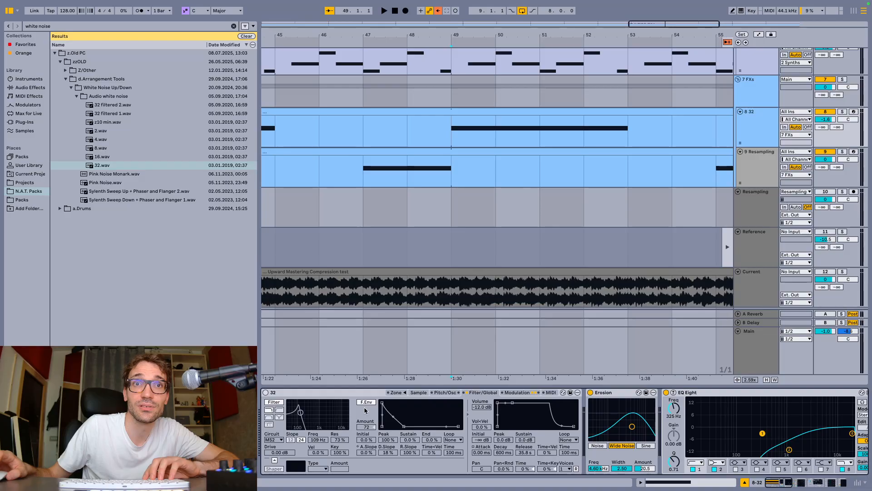
click(445, 392)
click(471, 392)
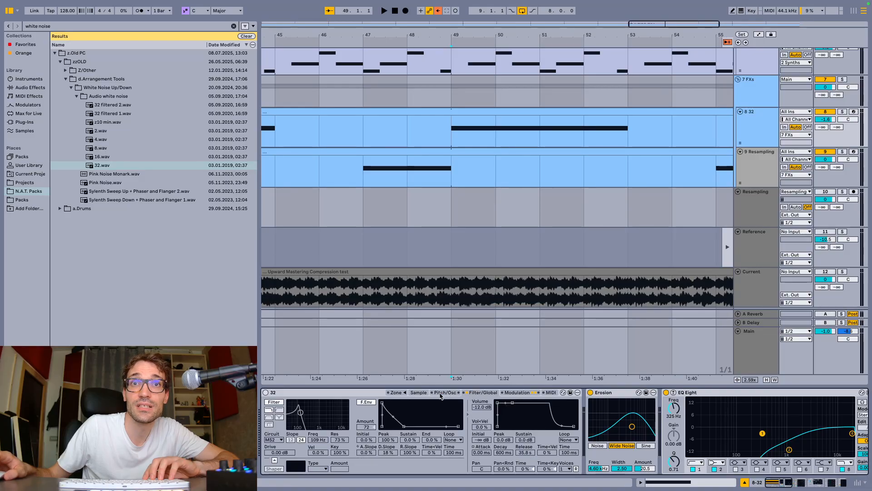
click(418, 393)
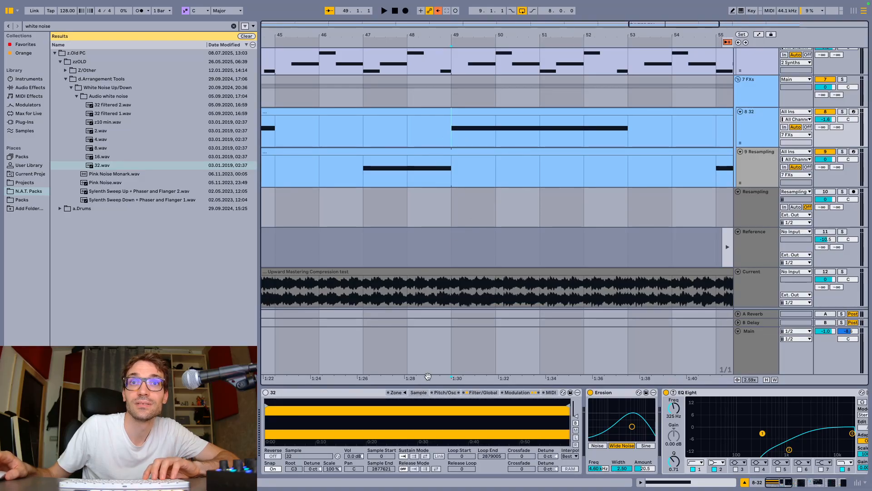
Step: Solo the 32 track and play its white noise from bar 49 with the sampler's Filter/Global settings shown
key(space)
key(space)
key(0)
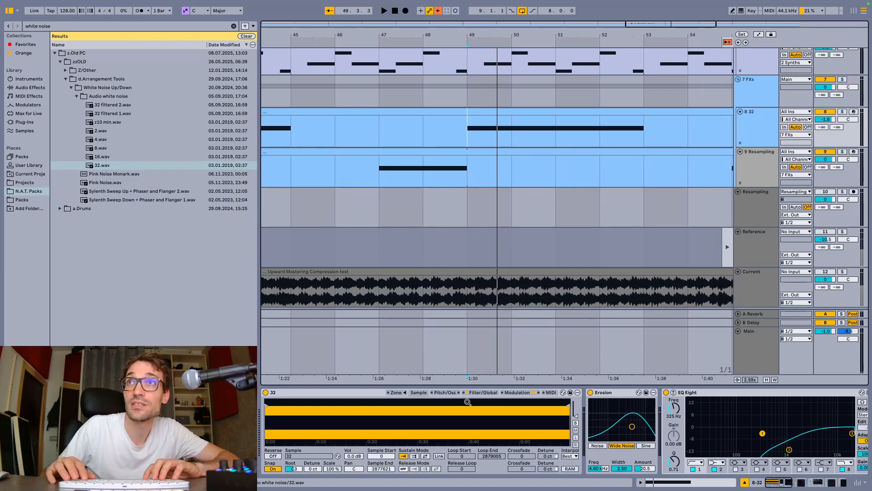
key(space)
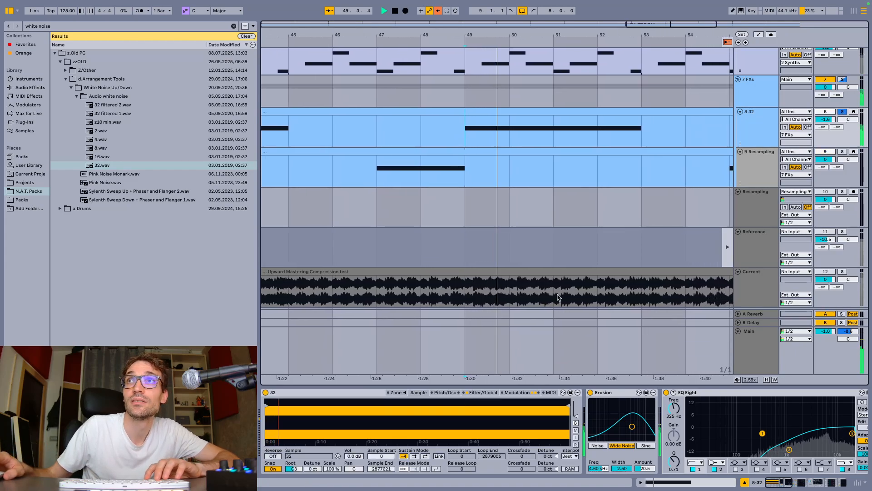
click(477, 391)
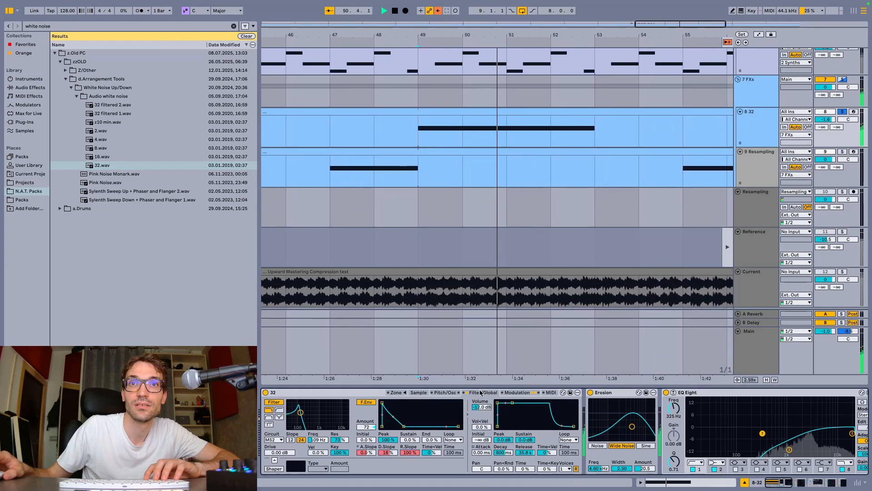
key(space)
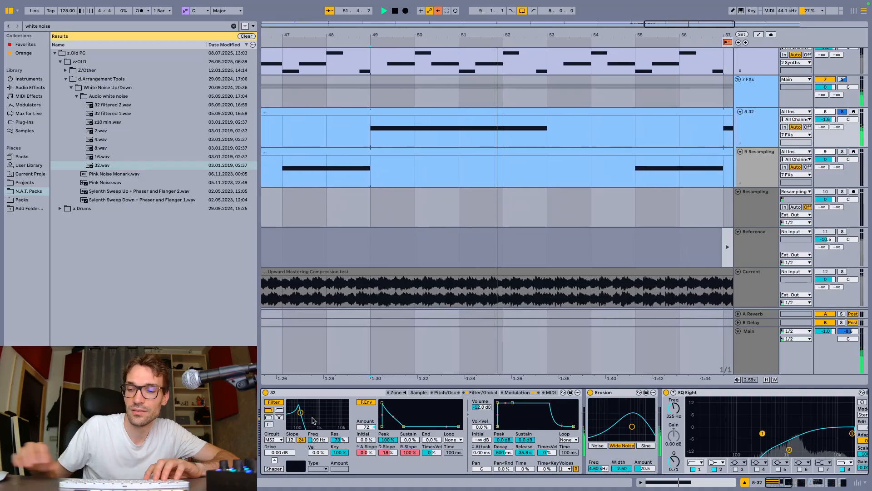
key(0)
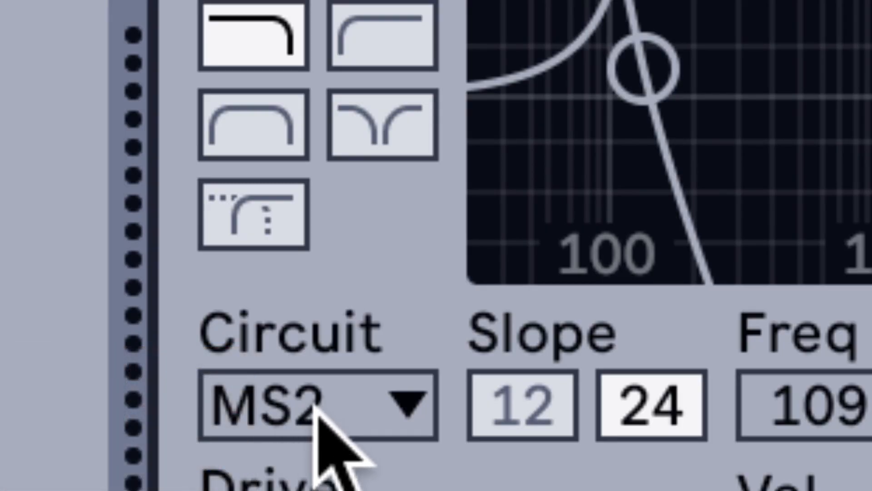
Step: Audition the white noise with the sampler's MS2 filter circuit, and switch the circuit to Clean to compare the sound
click(317, 406)
click(319, 407)
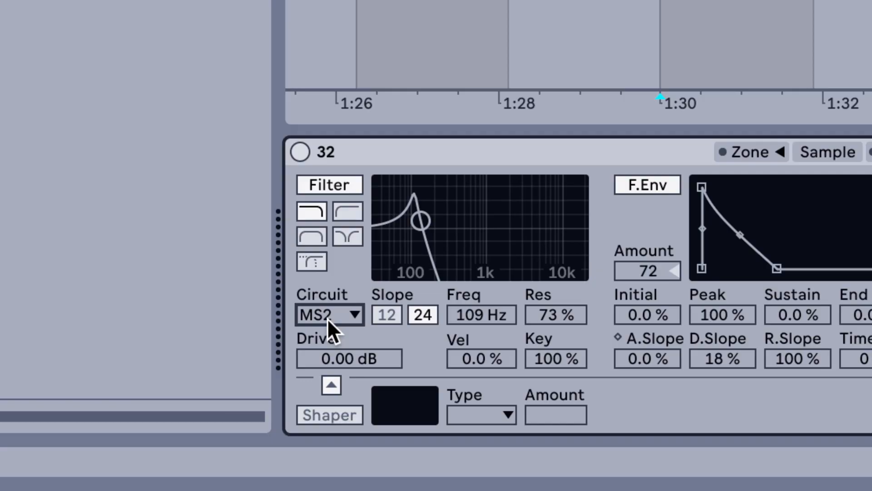
key(space)
key(space)
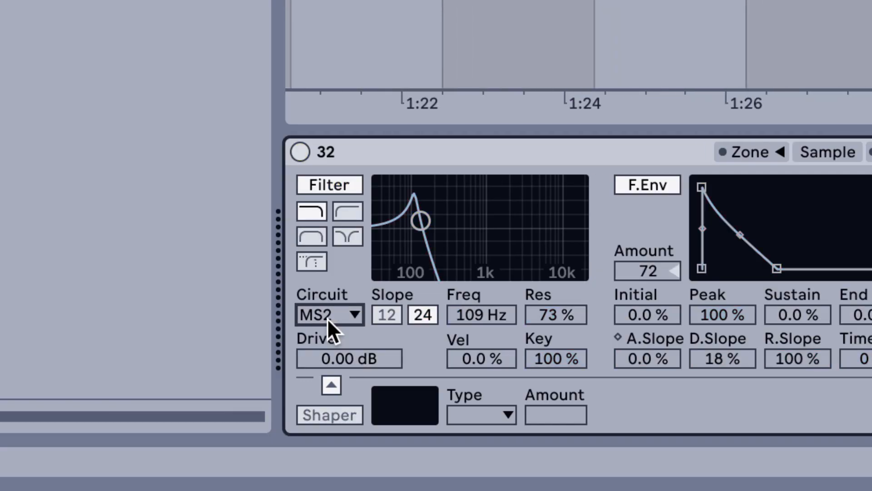
click(327, 318)
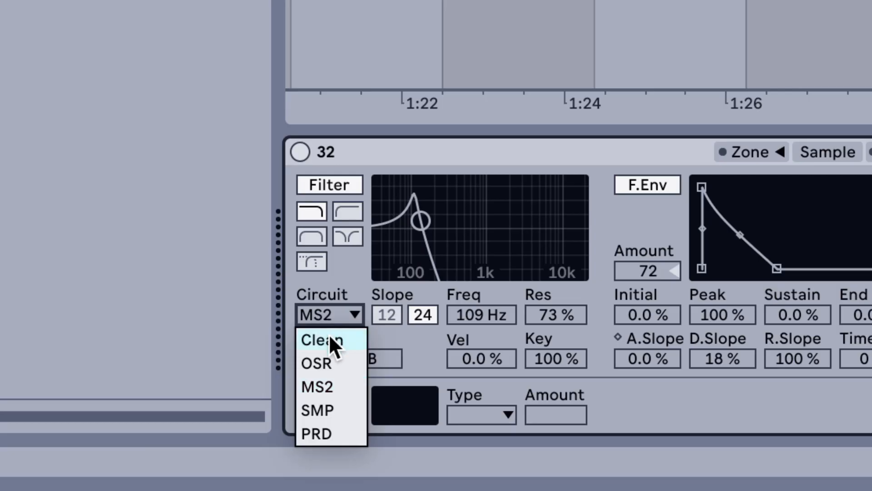
click(330, 338)
key(space)
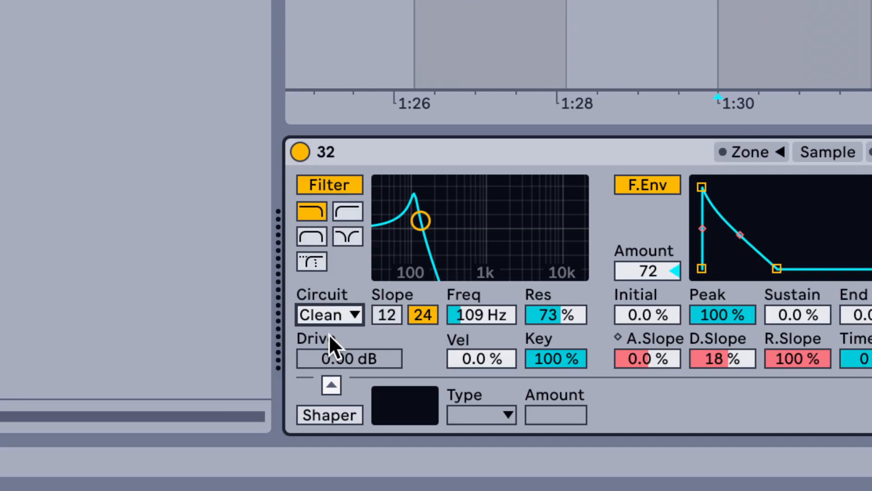
key(space)
Step: Set the sampler's filter circuit back to MS2 and play the white noise again
click(333, 318)
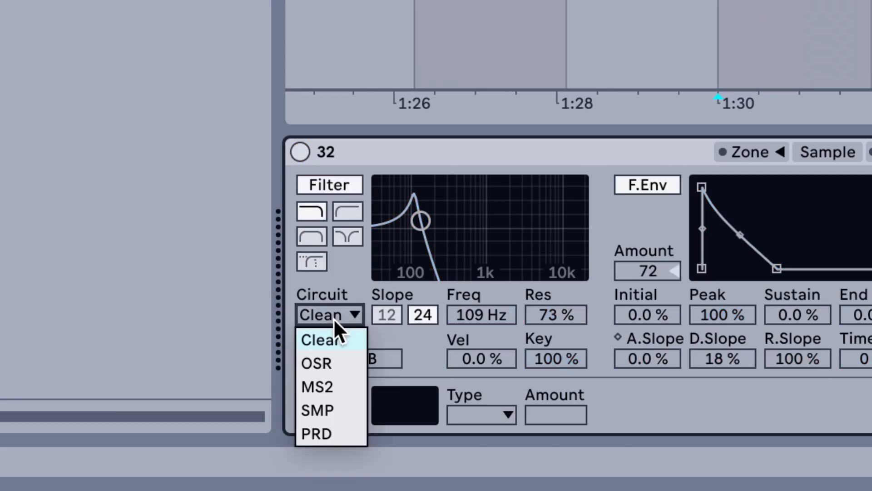
click(339, 384)
key(space)
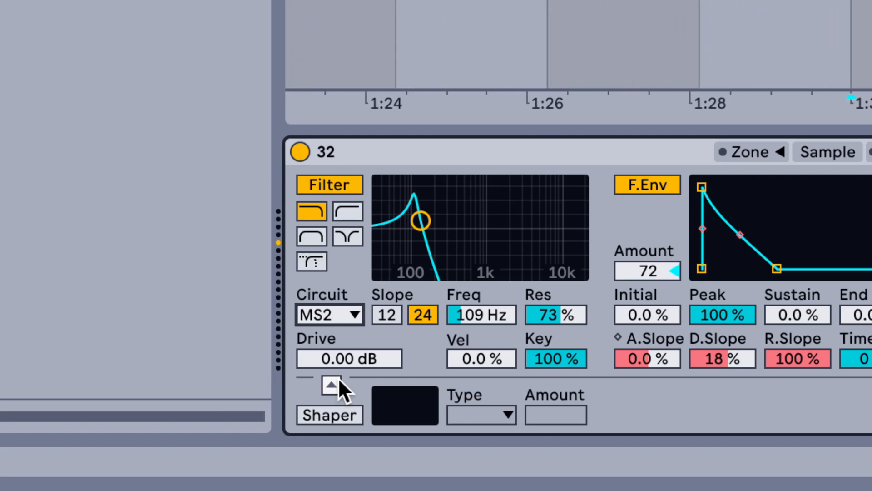
key(space)
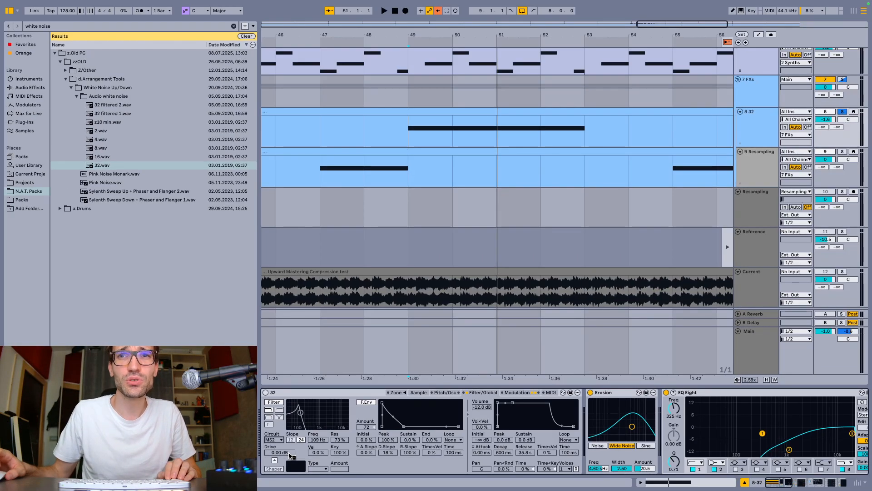
Step: Play the white noise with Erosion bypassed on the 32 track, and re-enable the effect
scroll(290, 455, right, 5)
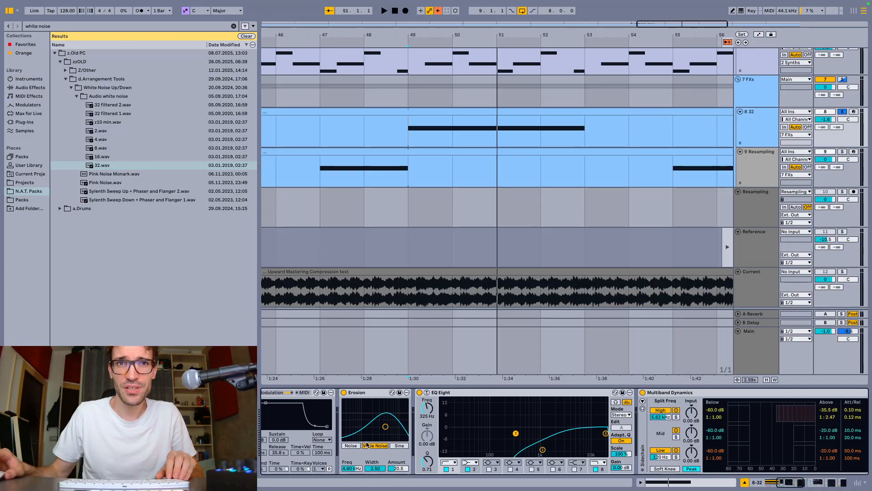
scroll(362, 445, left, 2)
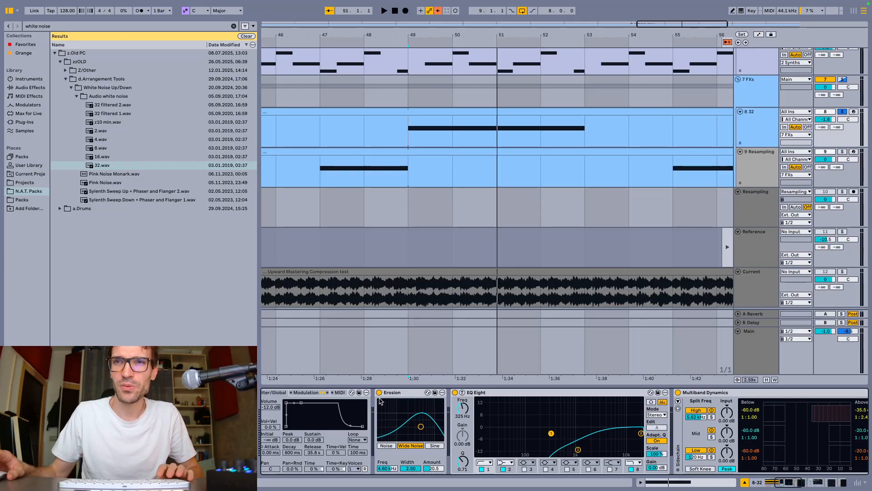
scroll(363, 406, right, 3)
key(space)
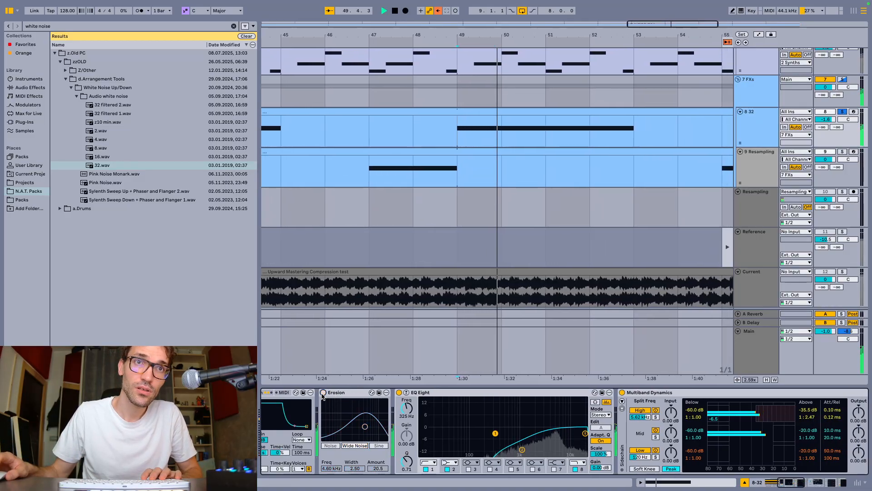
click(323, 392)
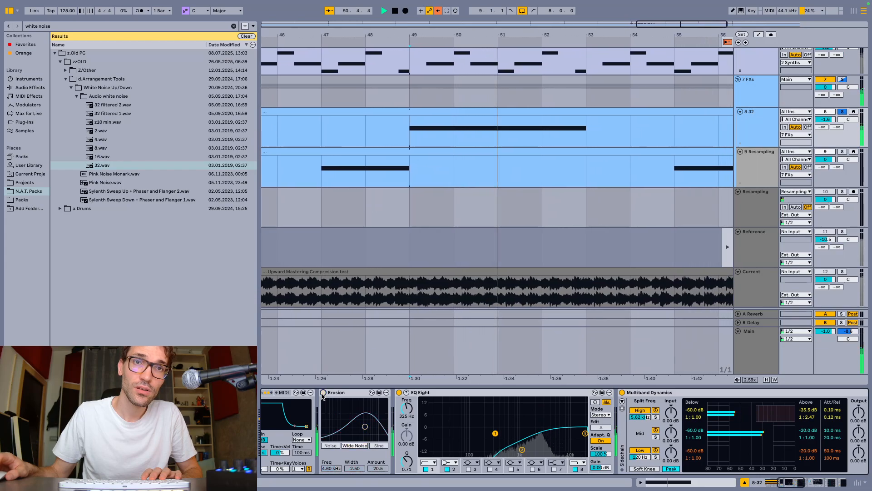
key(space)
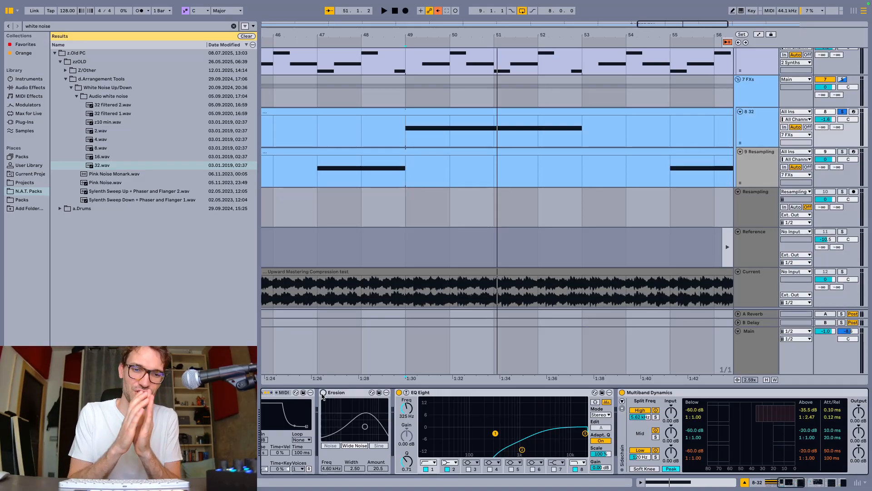
click(323, 393)
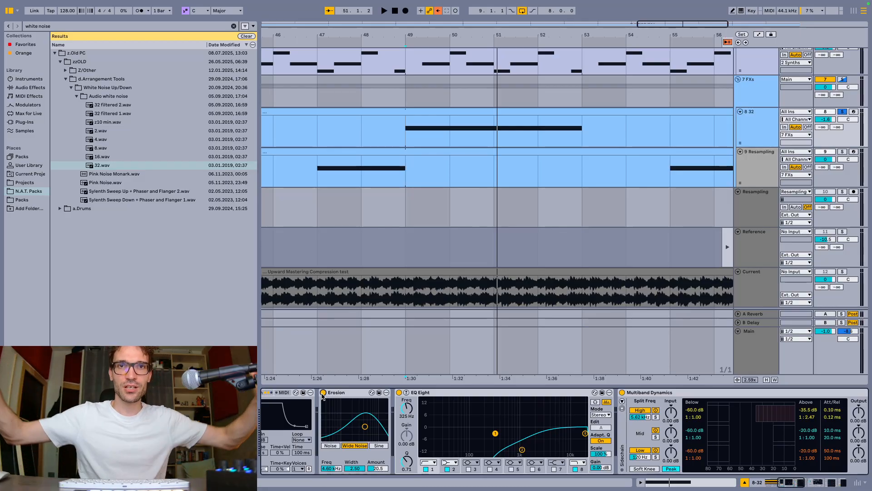
Step: Compare the white noise with Erosion on and off during playback, leaving the effect enabled
key(space)
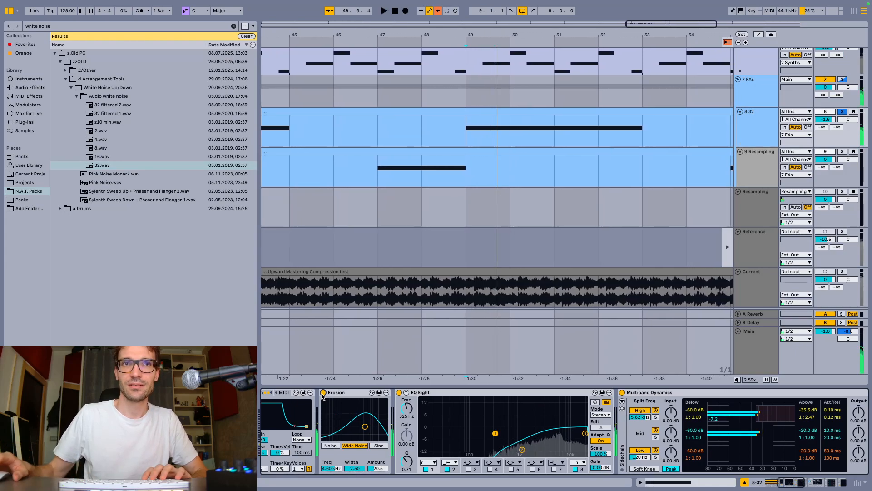
click(323, 393)
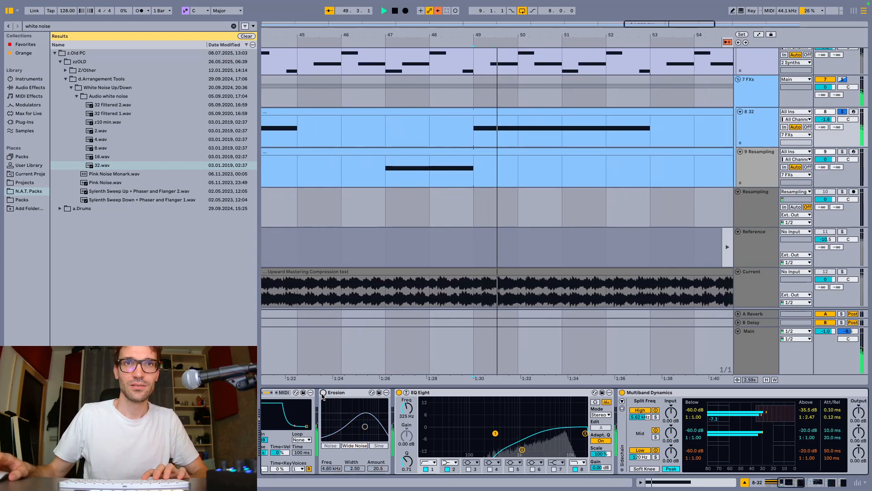
click(323, 392)
key(space)
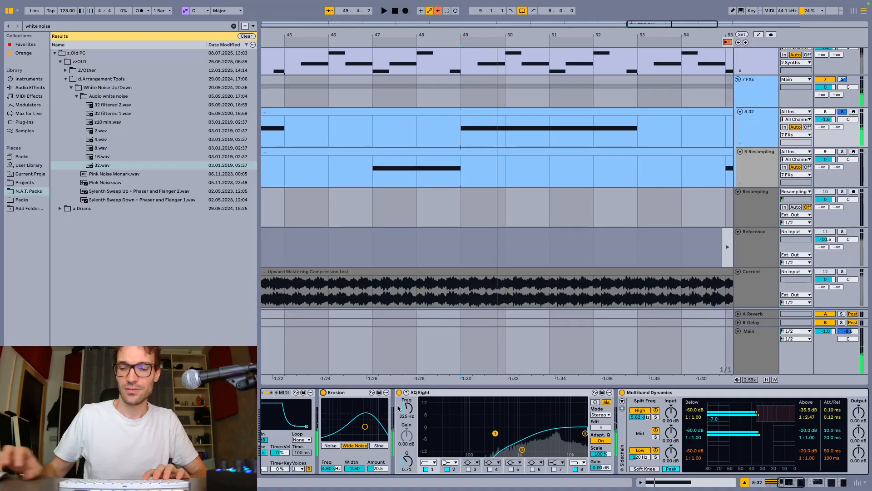
Step: Clear the browser search and insert a Spectrum audio effect before Multiband Dynamics on the 32 track
scroll(643, 465, right, 6)
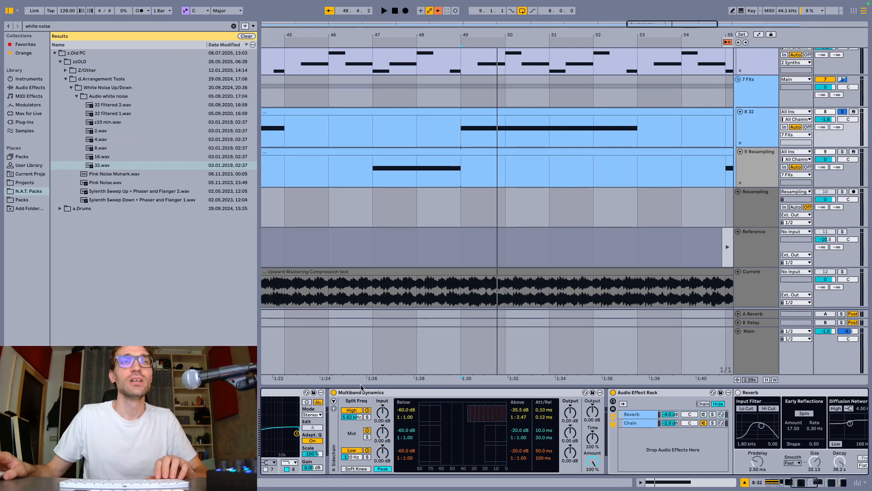
click(233, 26)
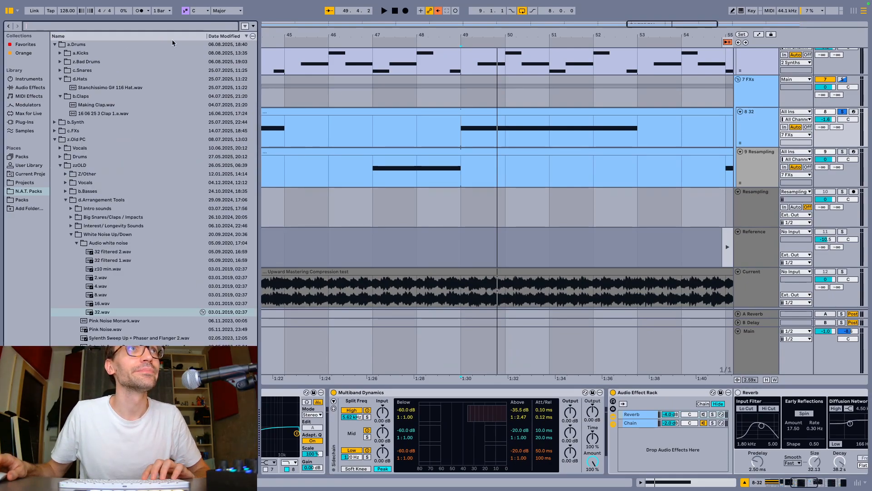
click(30, 87)
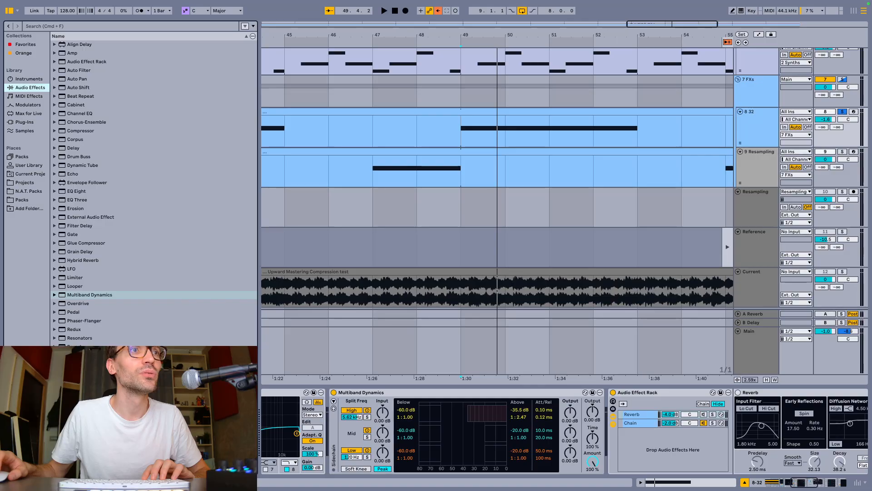
drag(77, 407, 339, 433)
Step: Play the white noise from bar 49 and examine its high frequencies in Spectrum
key(space)
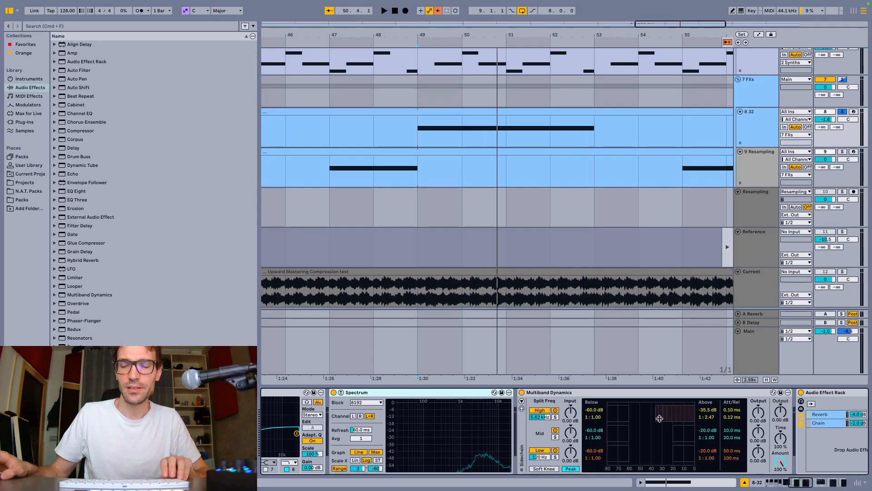
key(space)
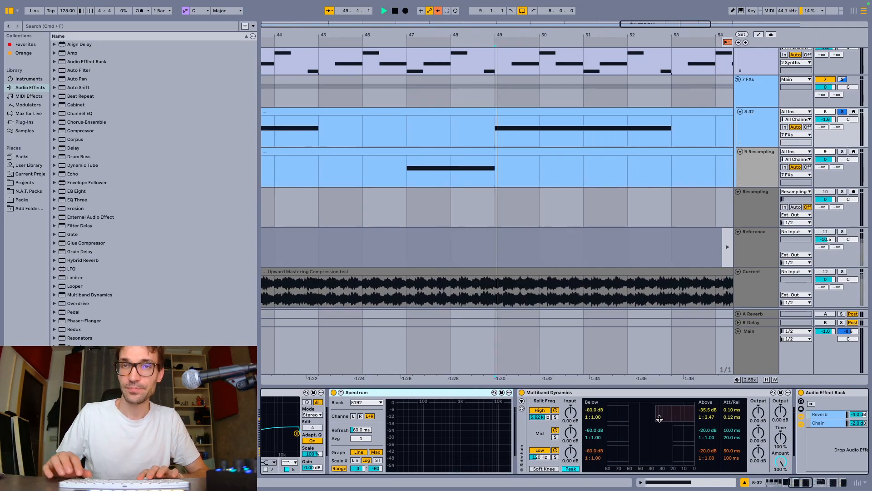
key(space)
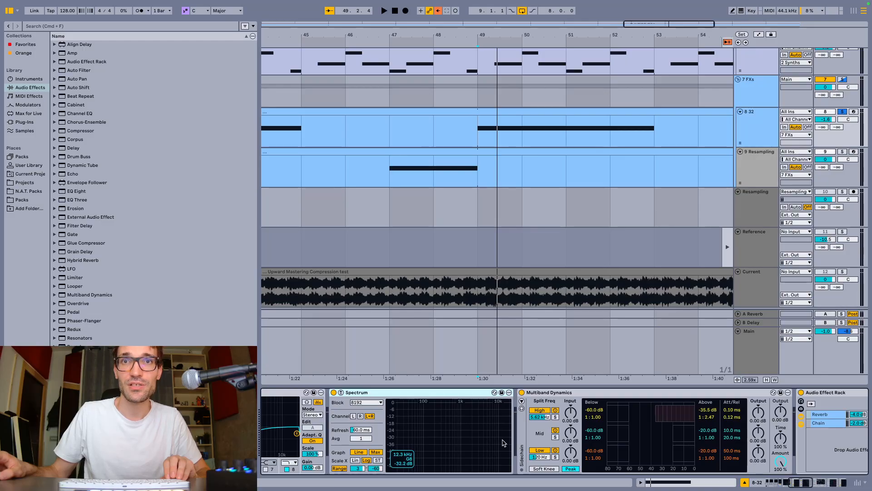
Step: Examine the reverb rack and OTT in the remainder of the 32 track's effect chain
scroll(641, 428, right, 10)
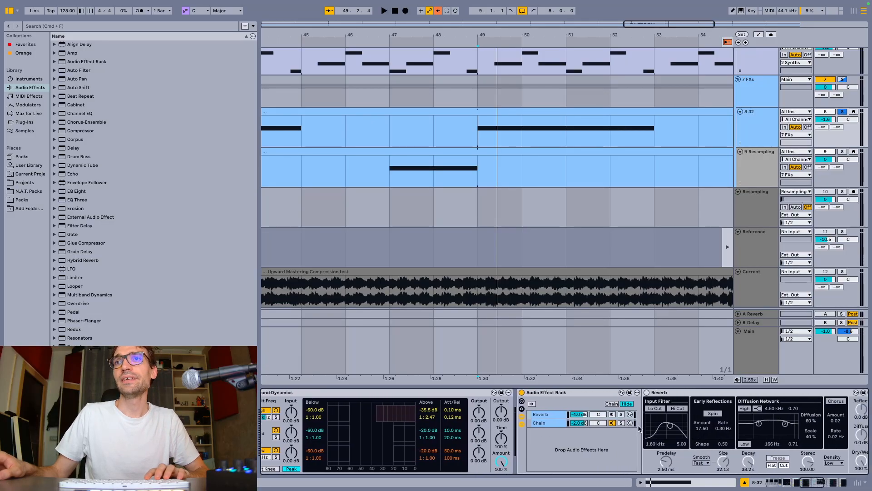
scroll(610, 417, right, 3)
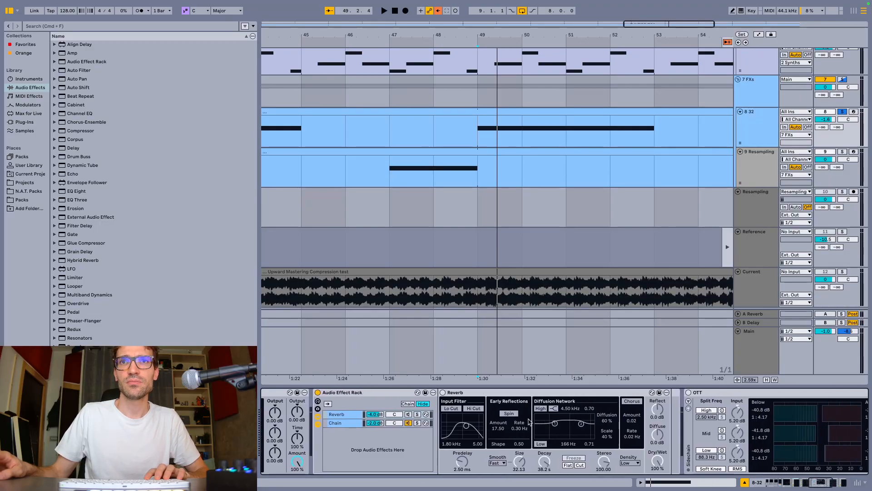
scroll(357, 415, right, 9)
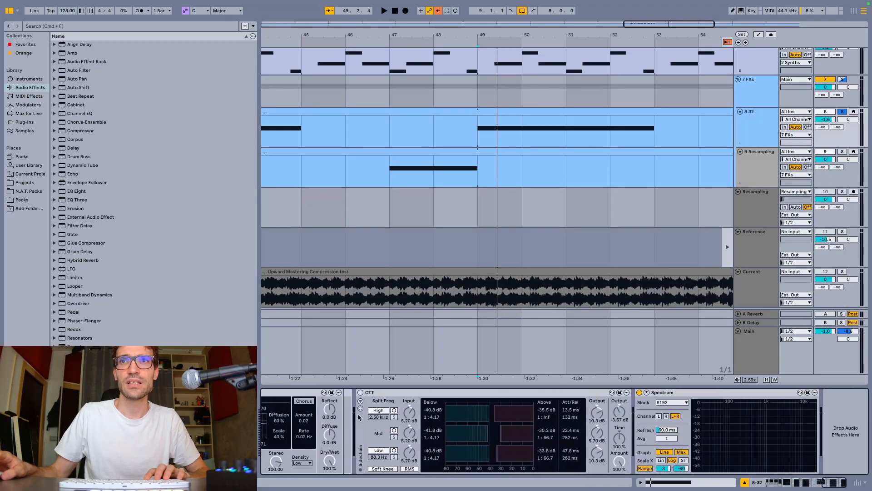
scroll(440, 400, left, 3)
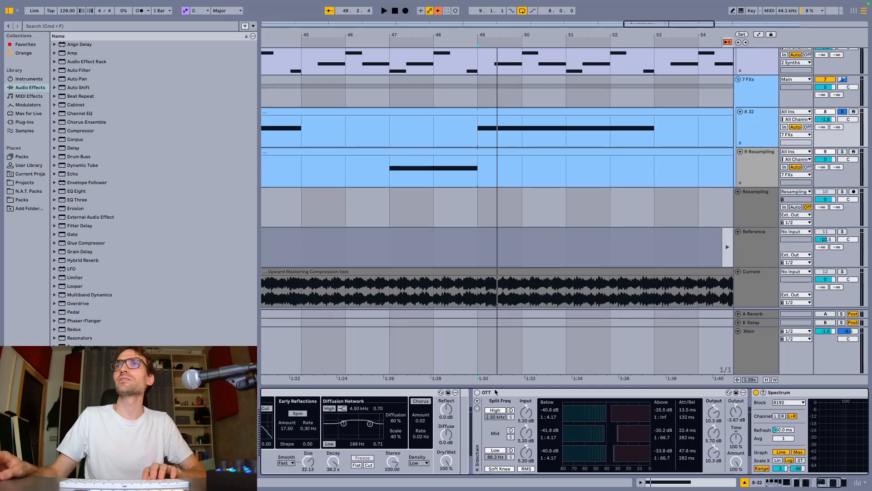
Step: Turn off solo on the FXs group and select bars 49 to 53 of the white-noise part on the 32 track
key(s)
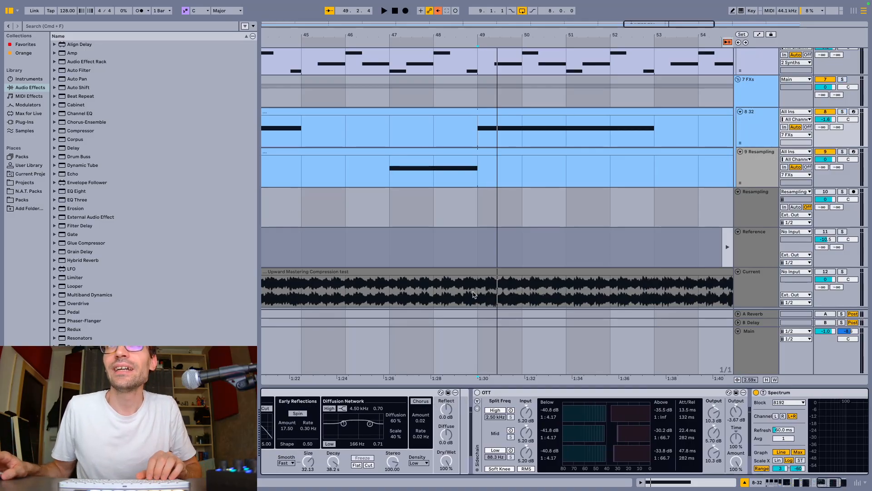
drag(493, 131, 639, 132)
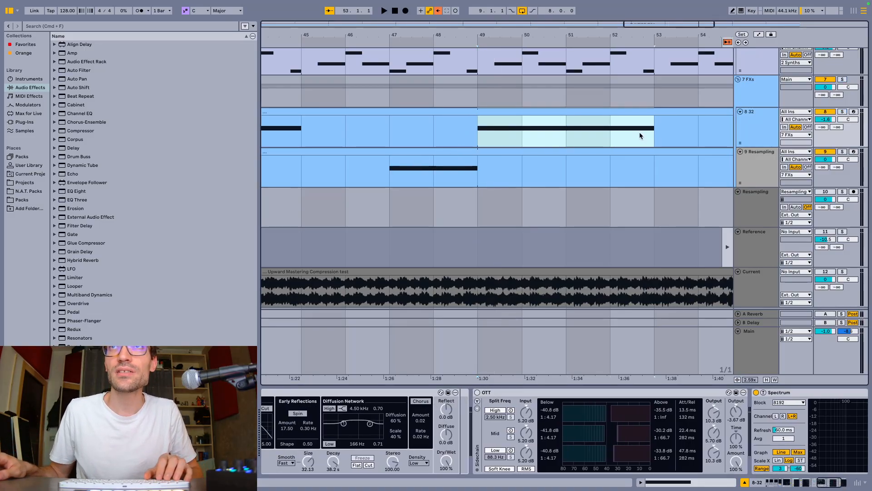
key(Tab)
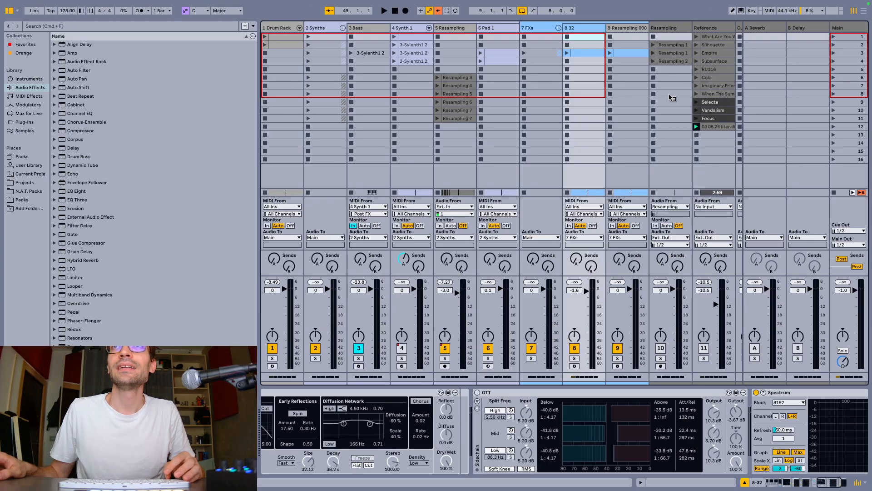
key(Tab)
Step: Set playback to bar 47 on track 9 Resampling, solo the FXs group and play its layers through the Sidechain compressor
click(404, 179)
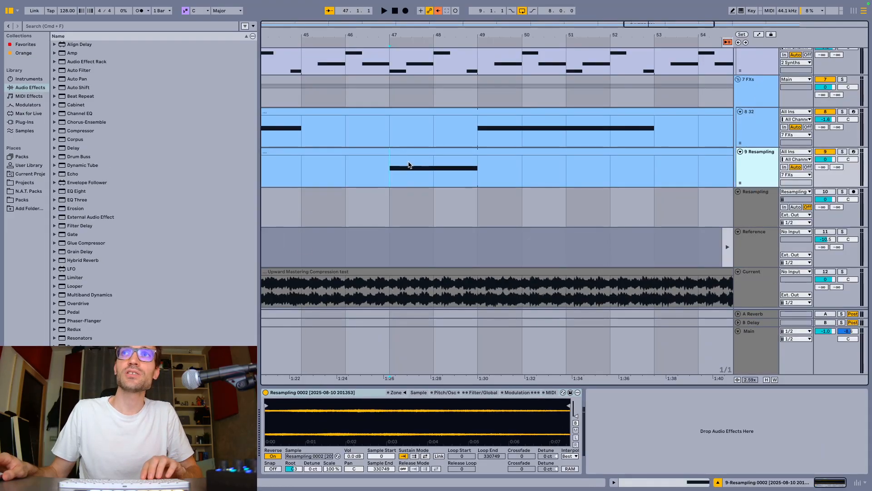
key(space)
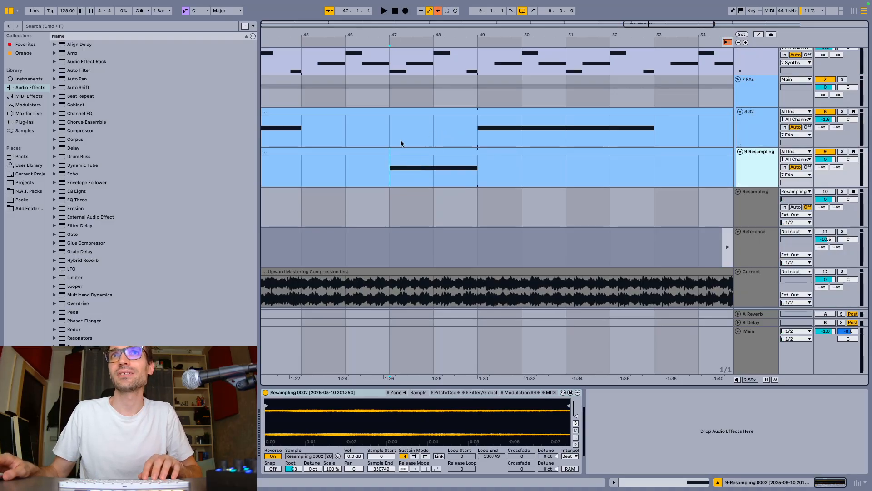
click(766, 91)
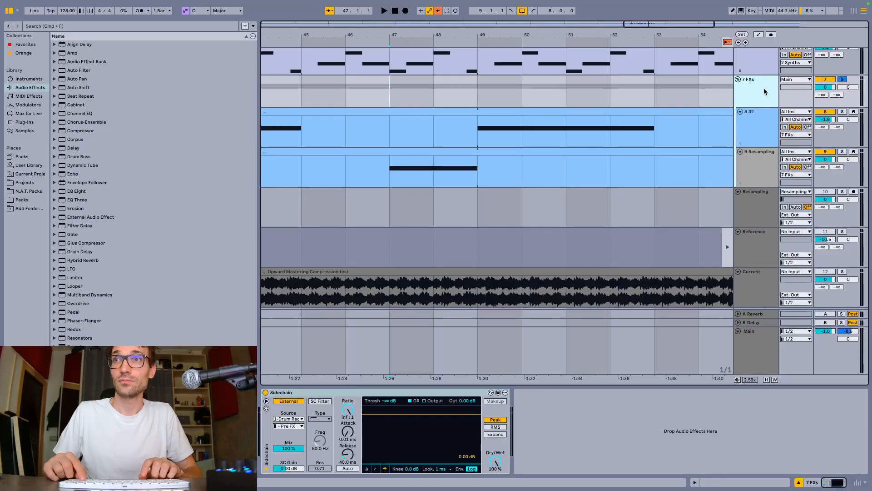
key(space)
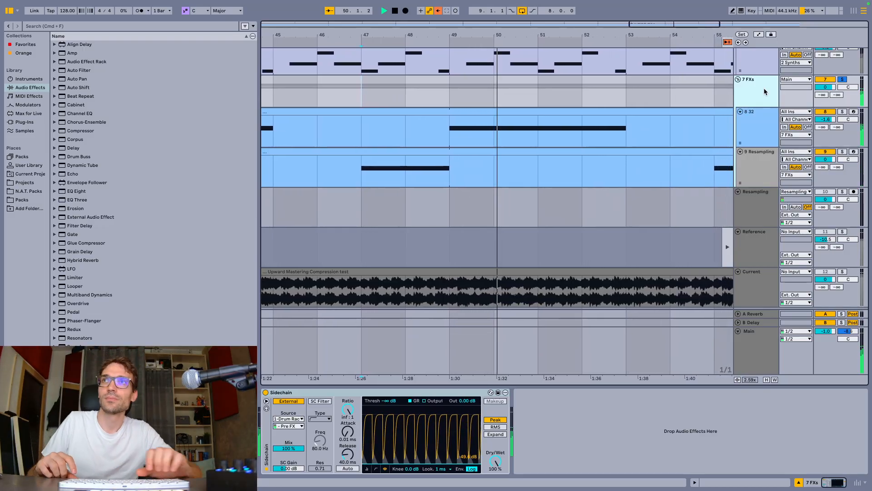
key(space)
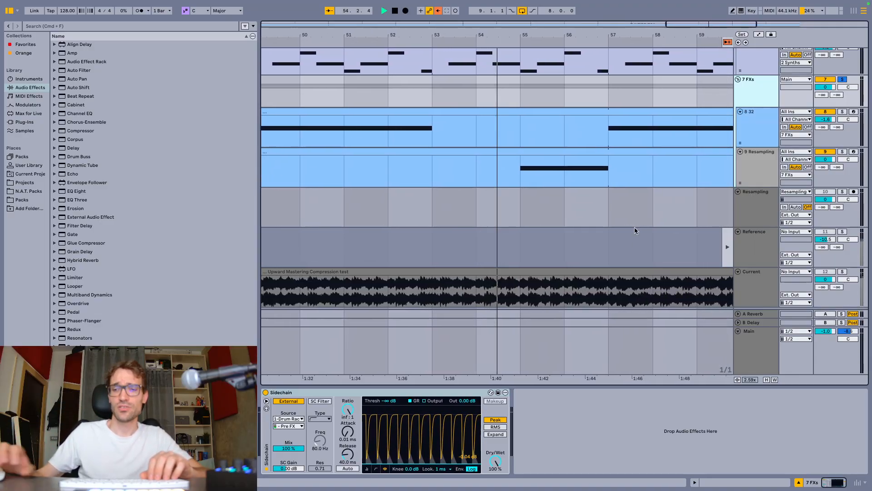
key(space)
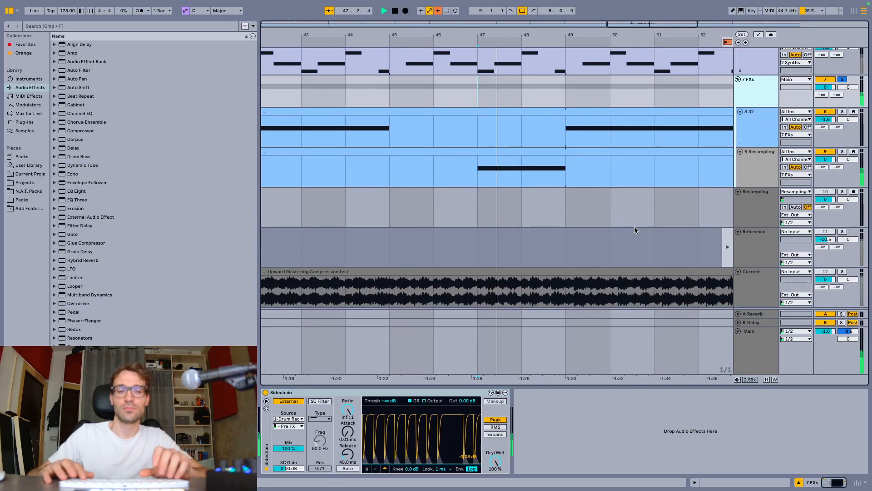